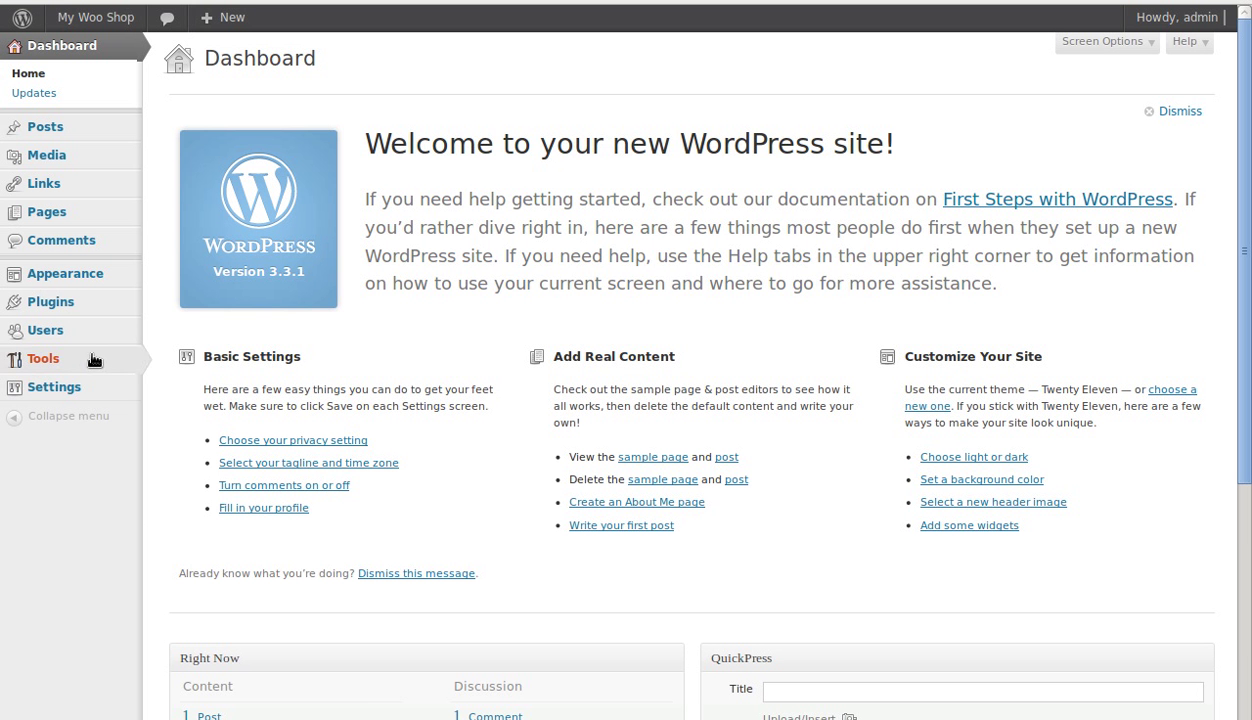
- Activate the WooCommerce plugin from the list of installed plugins
mouse_move(92, 273)
mouse_move(88, 308)
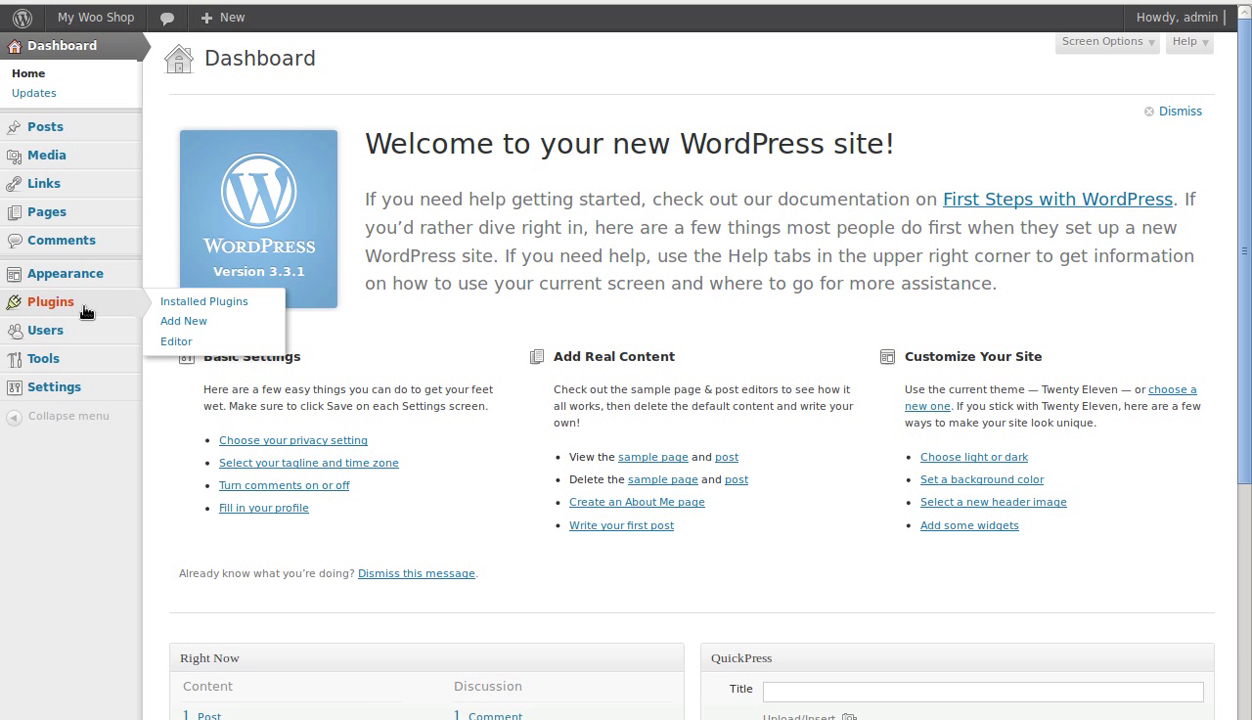
click(182, 305)
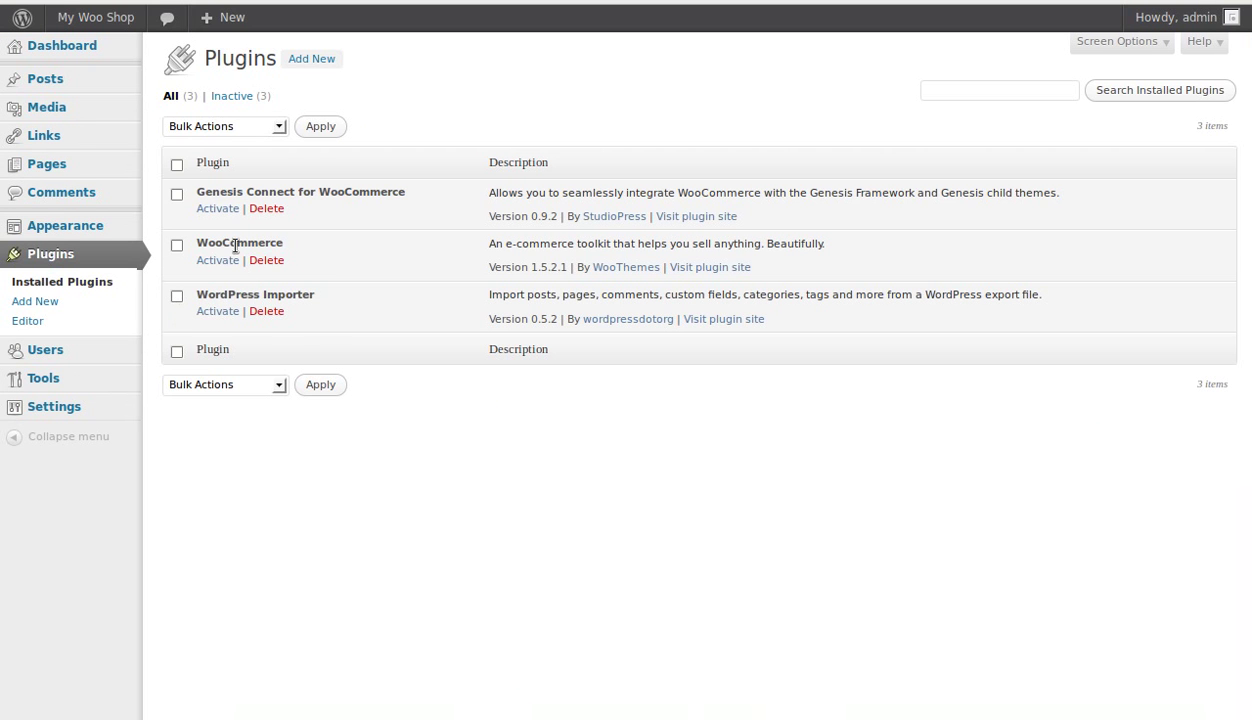
drag(198, 244, 276, 244)
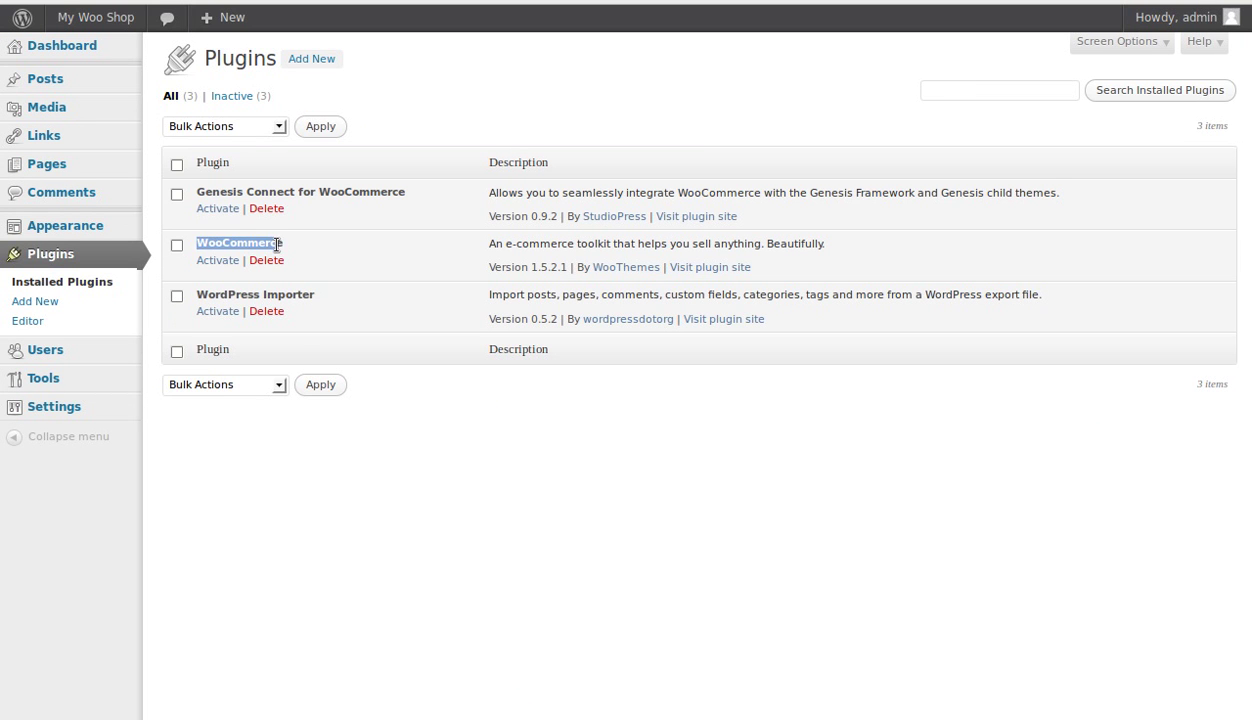
click(218, 261)
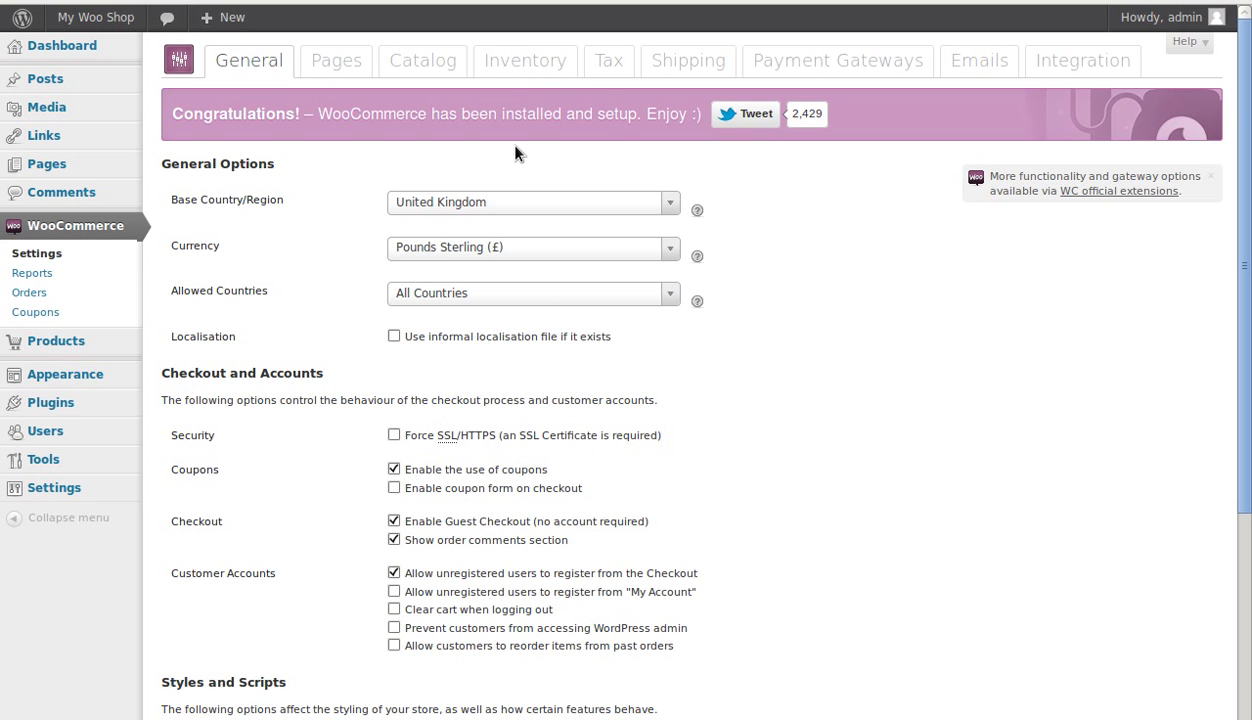
- Add a new entry under Tax Rates in the WooCommerce tax settings and assign it to the United Kingdom
click(609, 61)
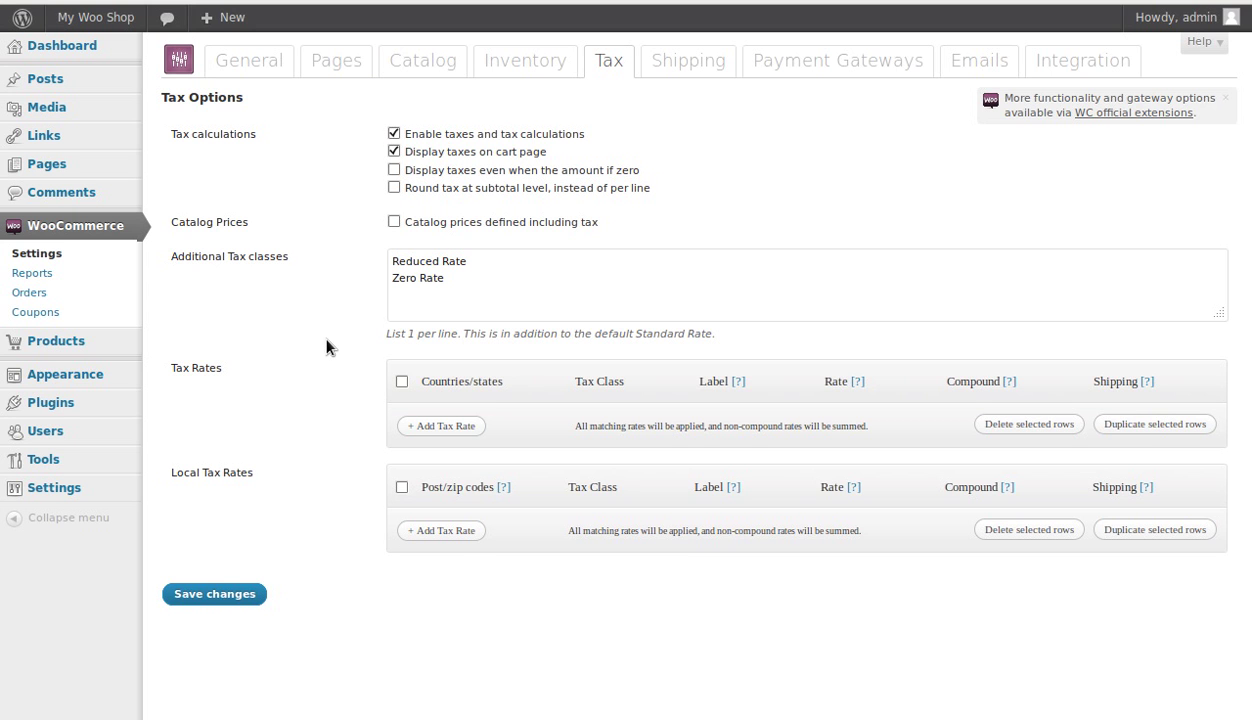
click(447, 427)
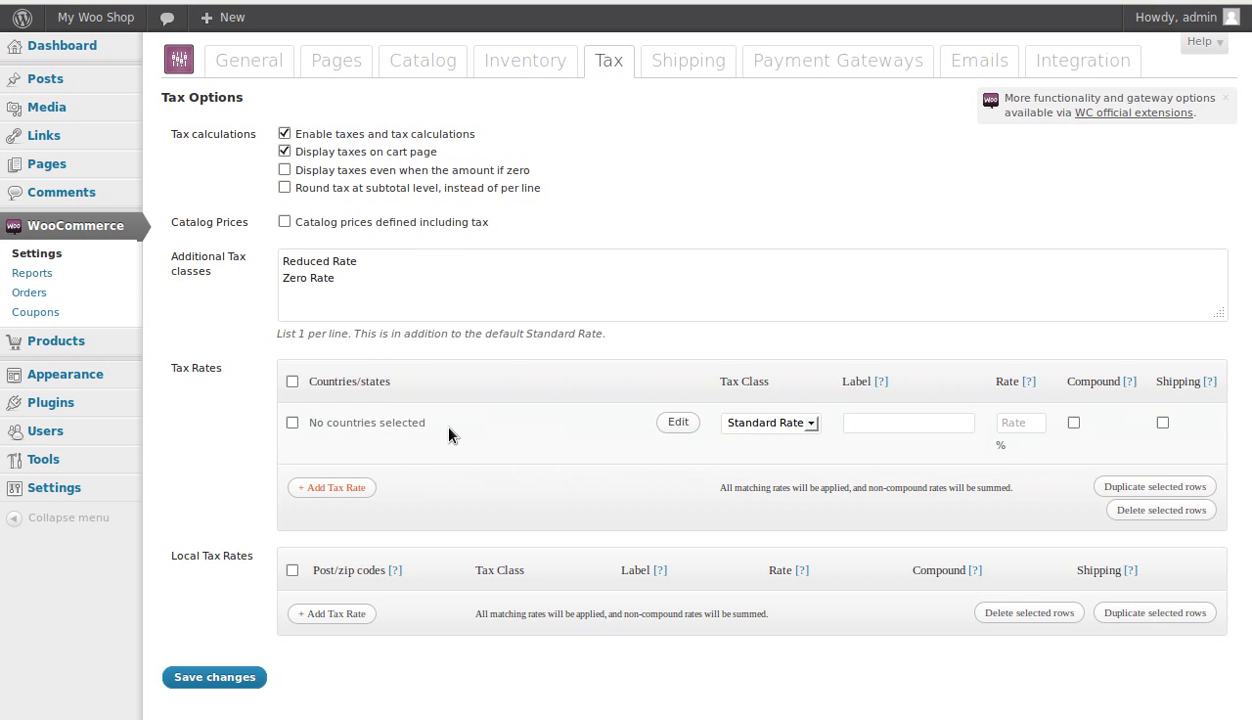
click(676, 423)
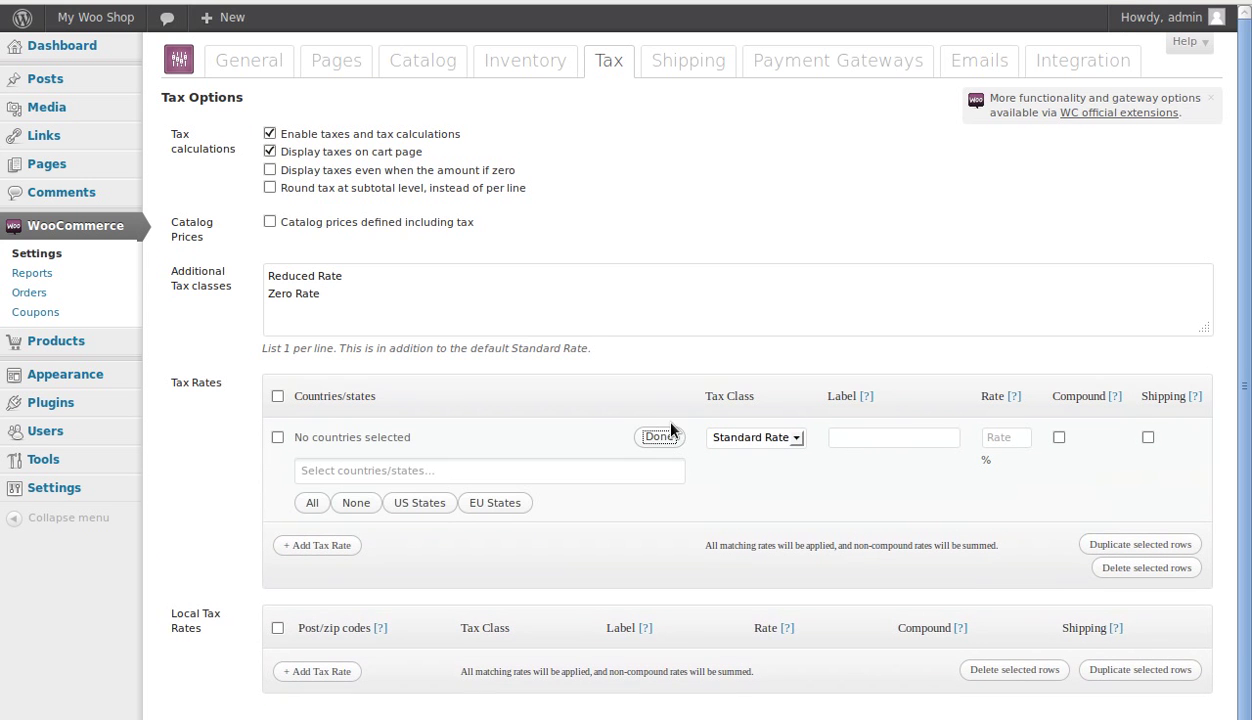
click(390, 472)
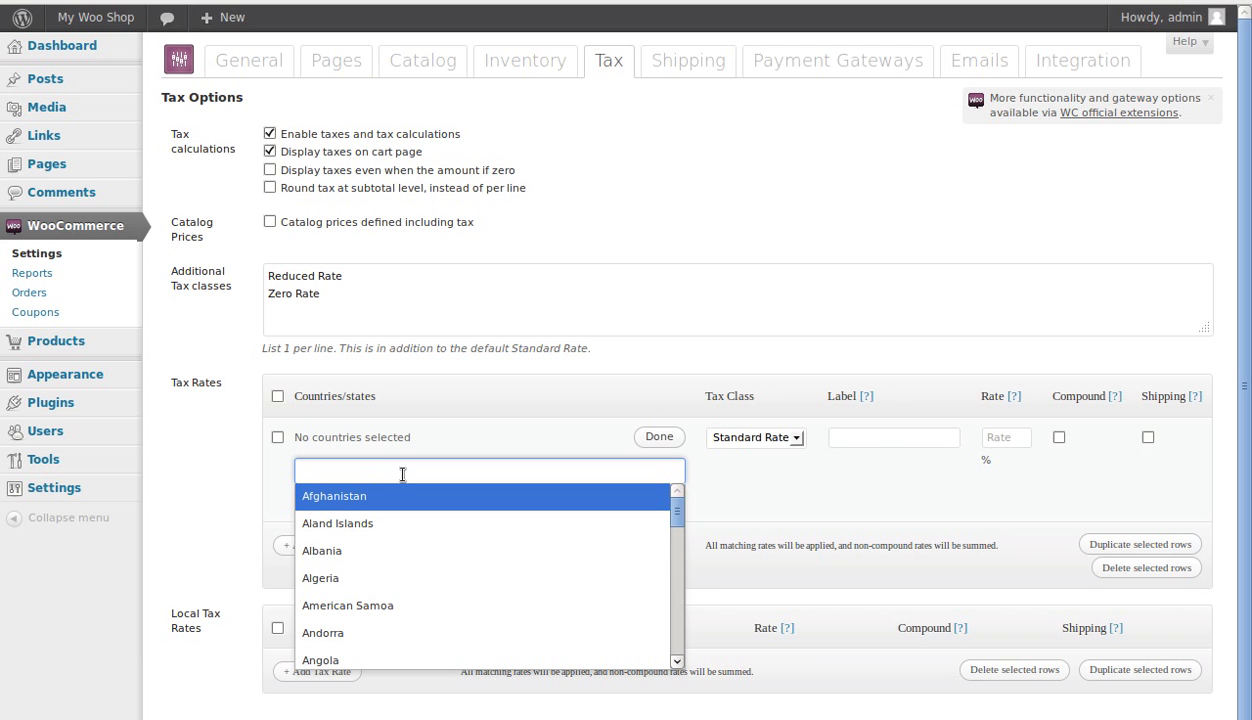
text(un)
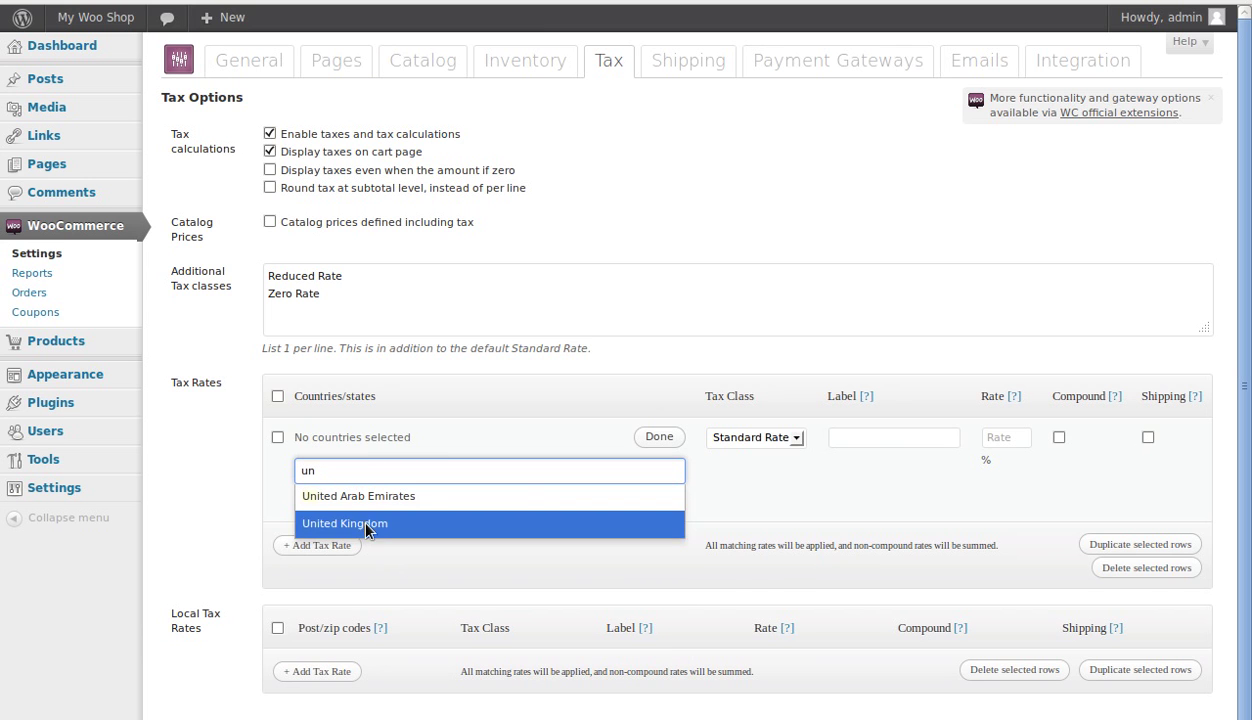
click(366, 528)
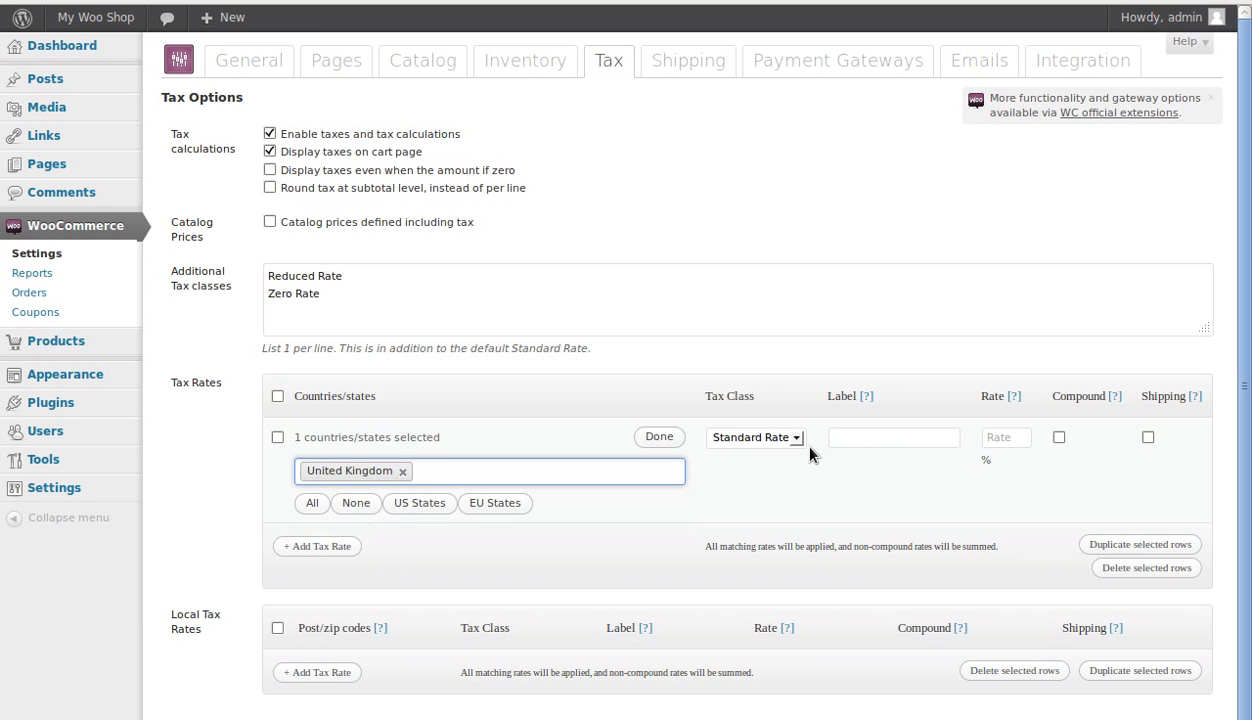
- Label the United Kingdom tax rate VAT, set its rate to 20%, and save the tax settings
click(900, 438)
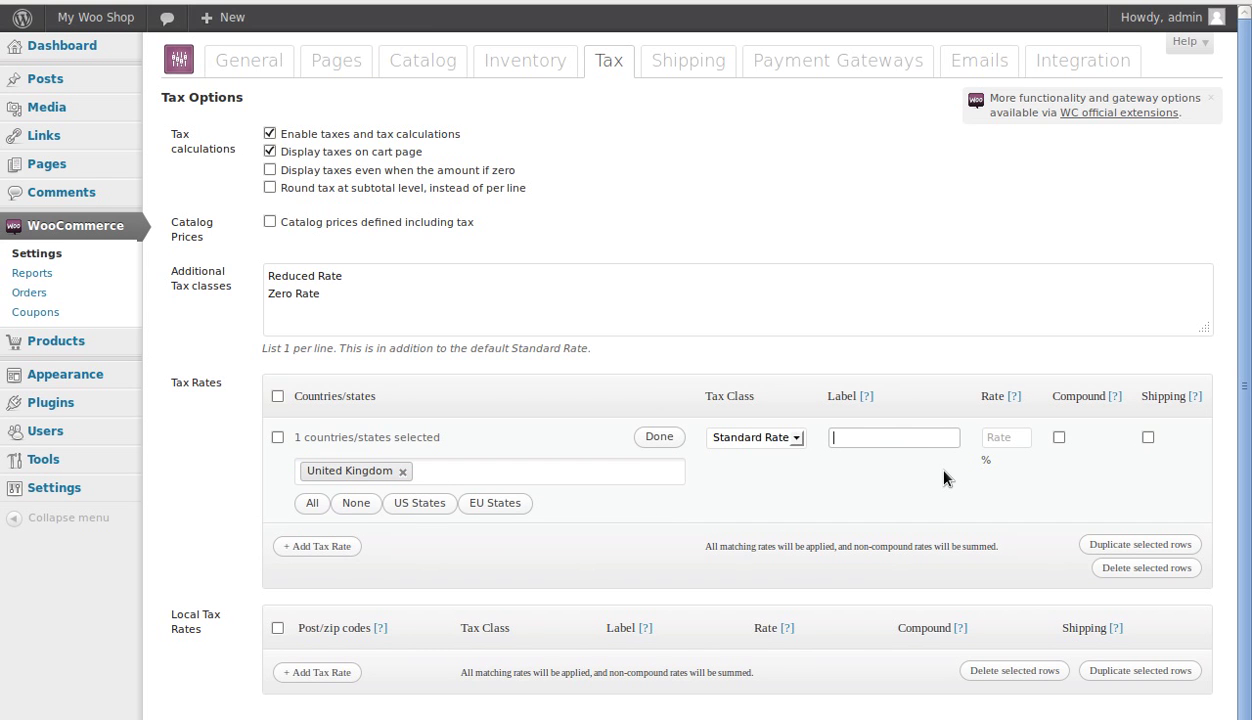
text(VAT)
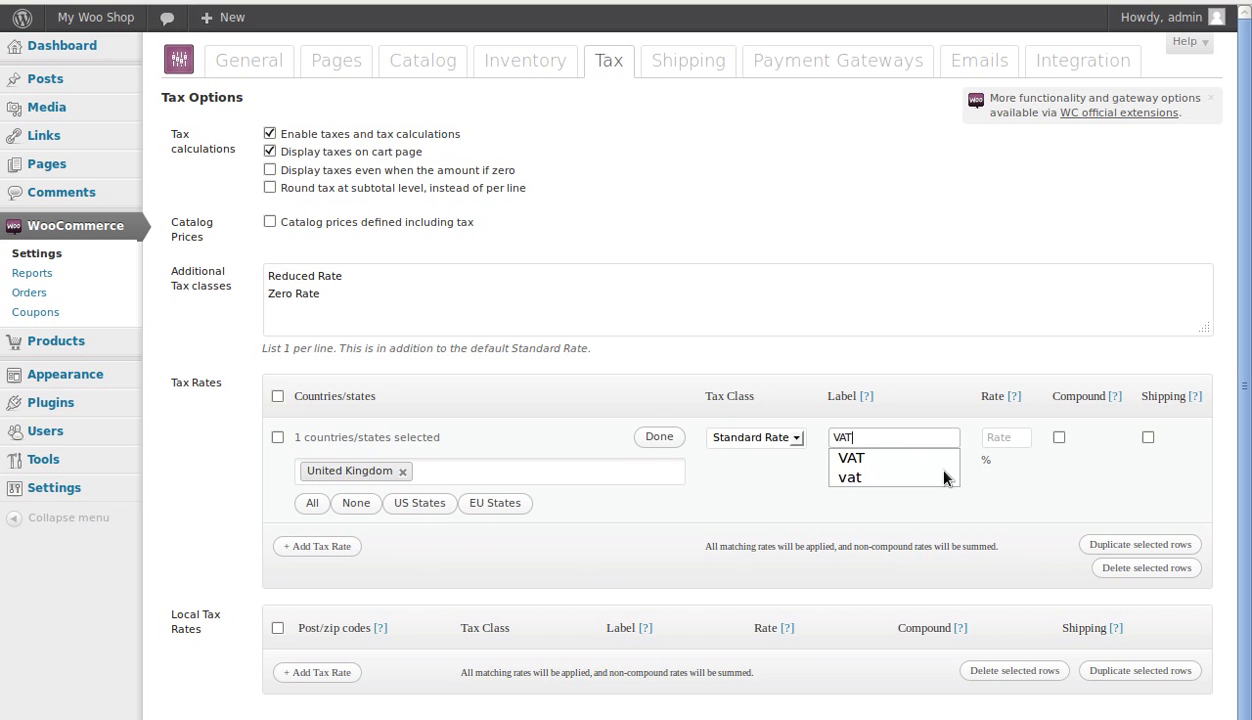
click(1017, 436)
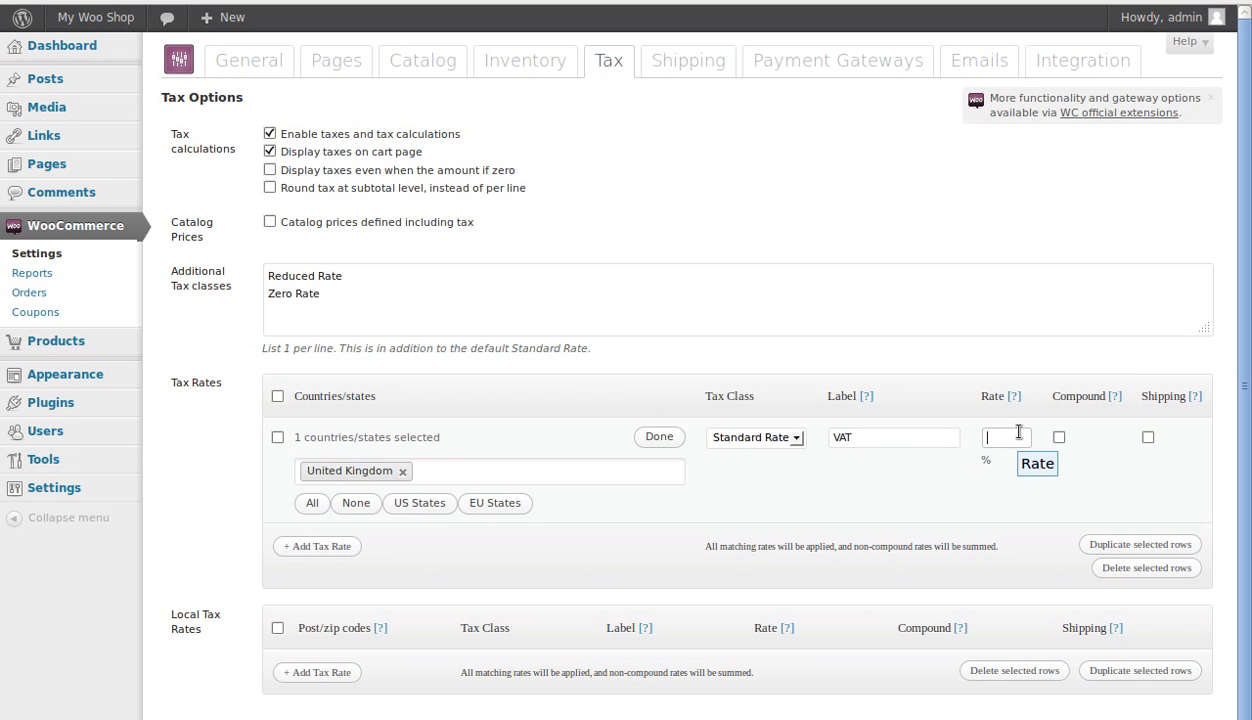
text(20)
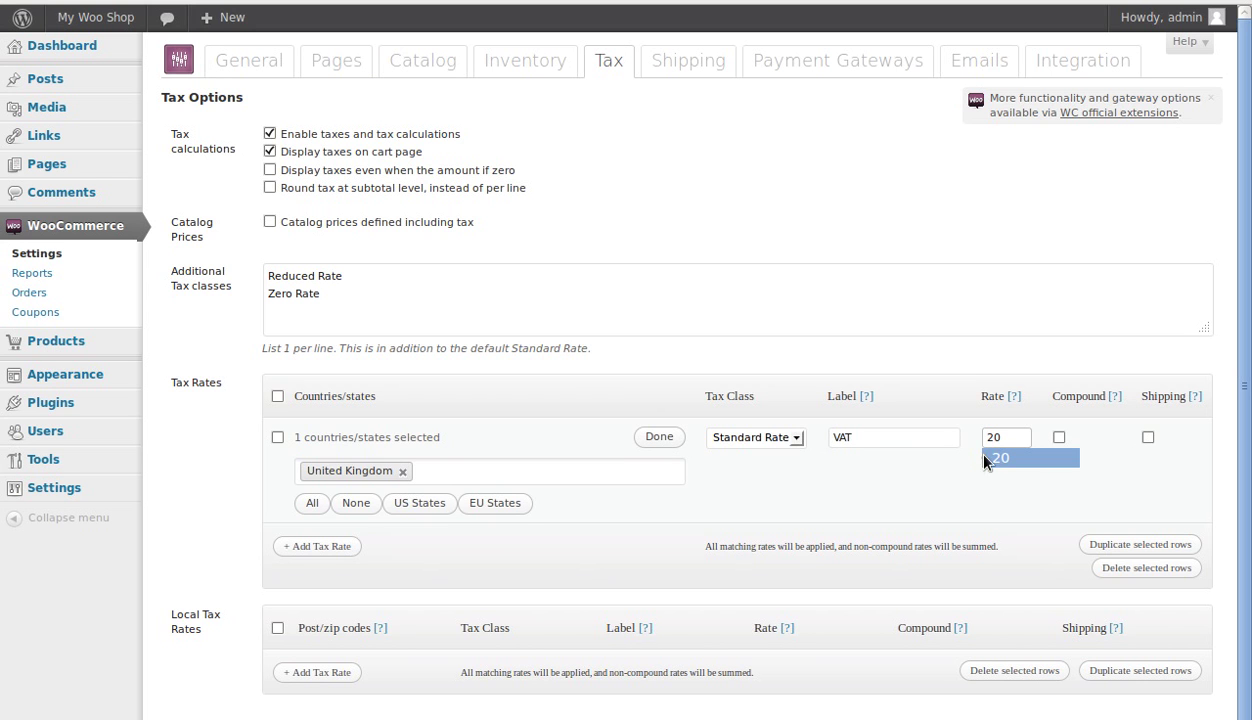
scroll(190, 510, down, 1)
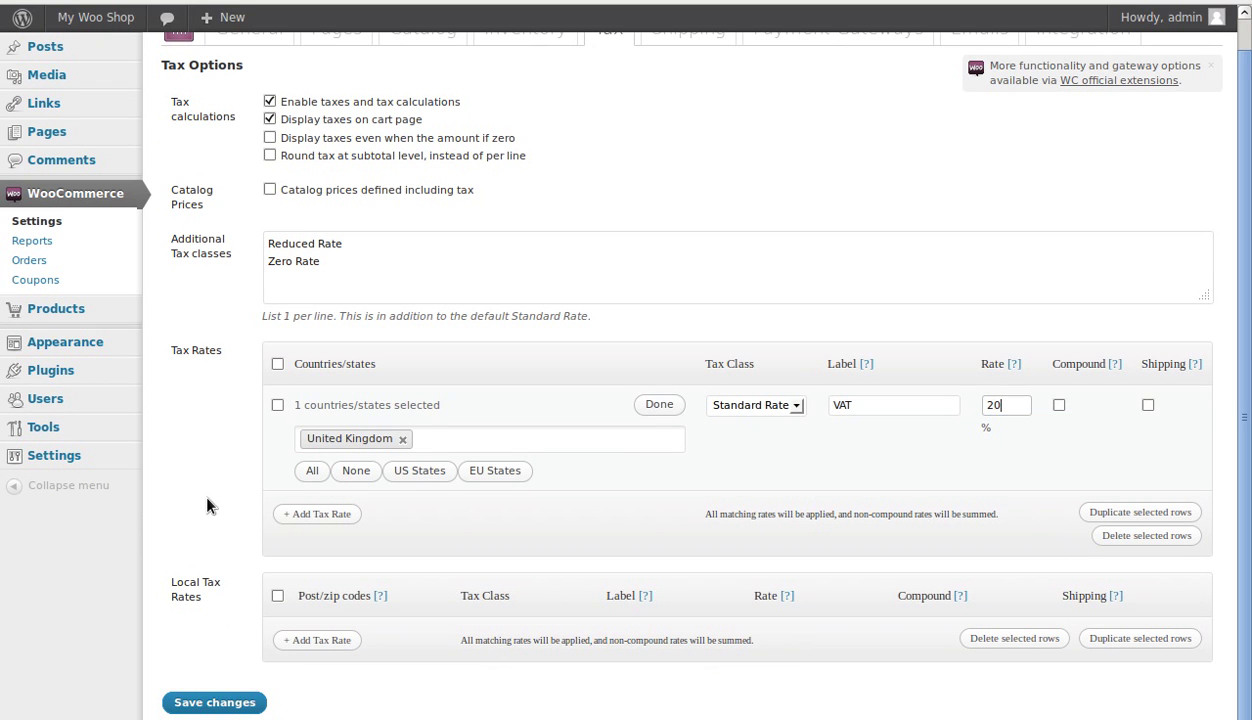
click(210, 705)
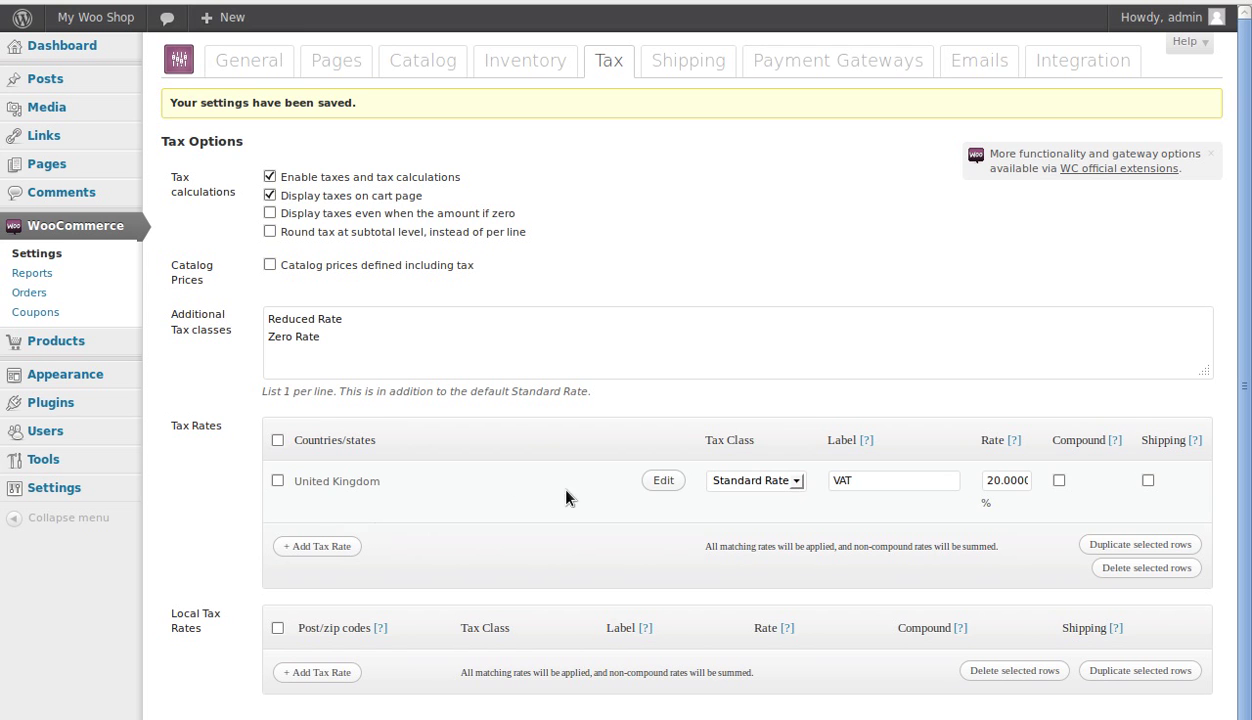
- Reopen the country selection of the United Kingdom VAT rate and save the tax settings again
click(662, 481)
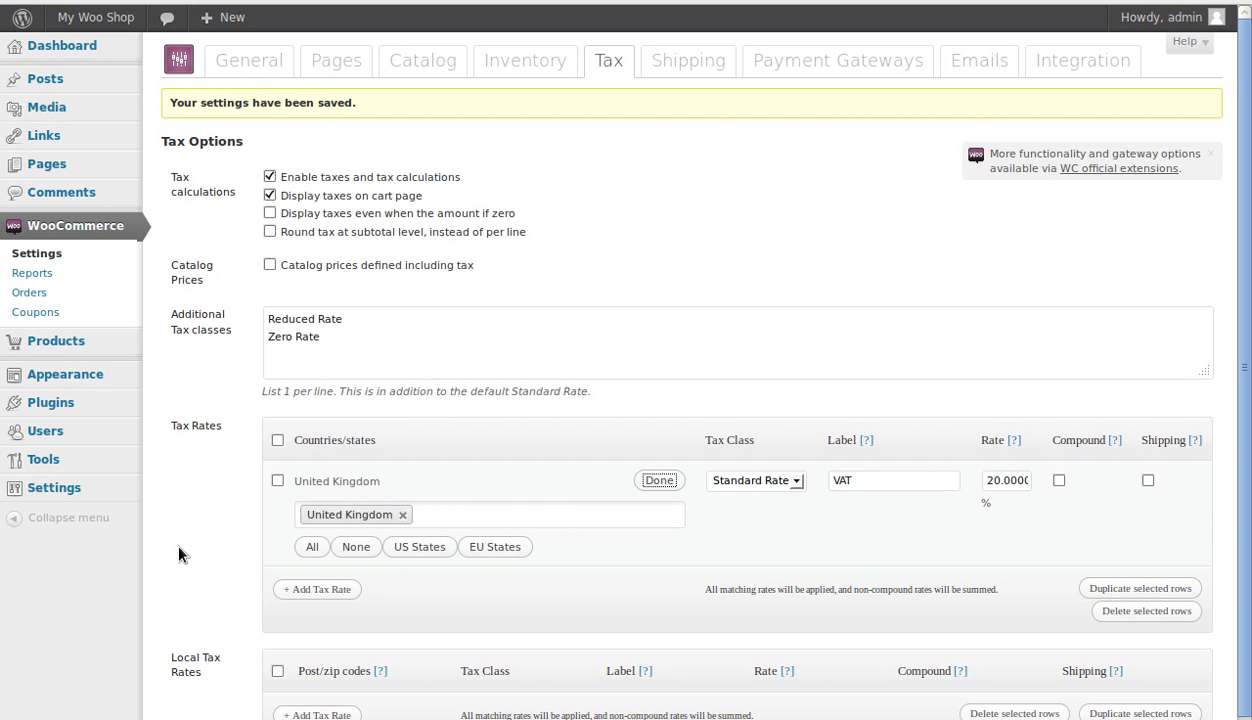
scroll(176, 532, down, 2)
click(212, 701)
- Open the WooCommerce shipping settings and browse the official WooCommerce extensions catalogue in a separate browser tab
click(688, 68)
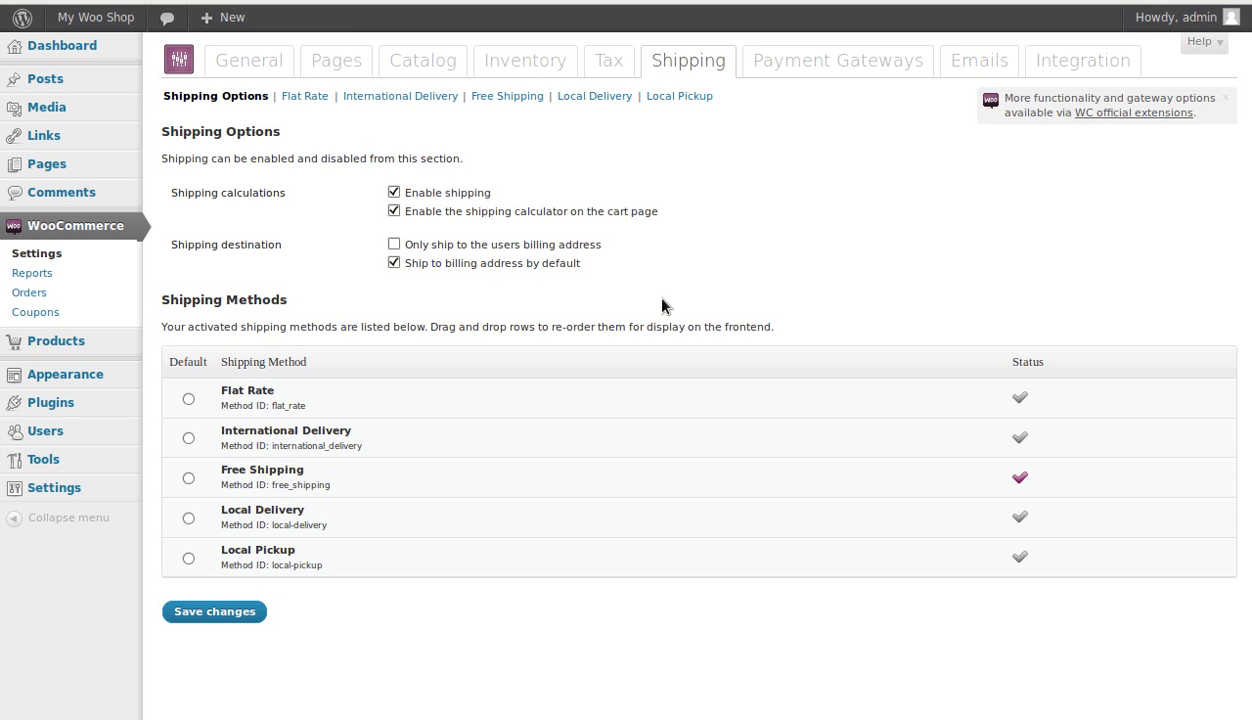
right_click(1149, 113)
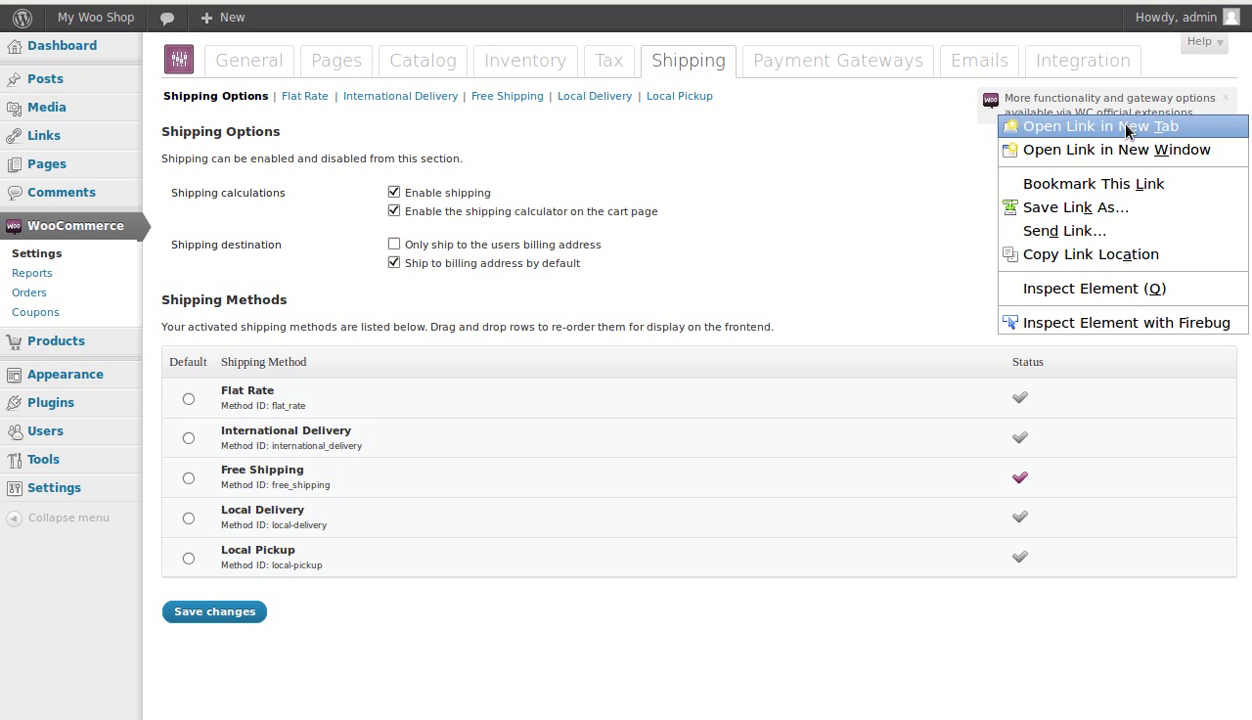
click(1127, 130)
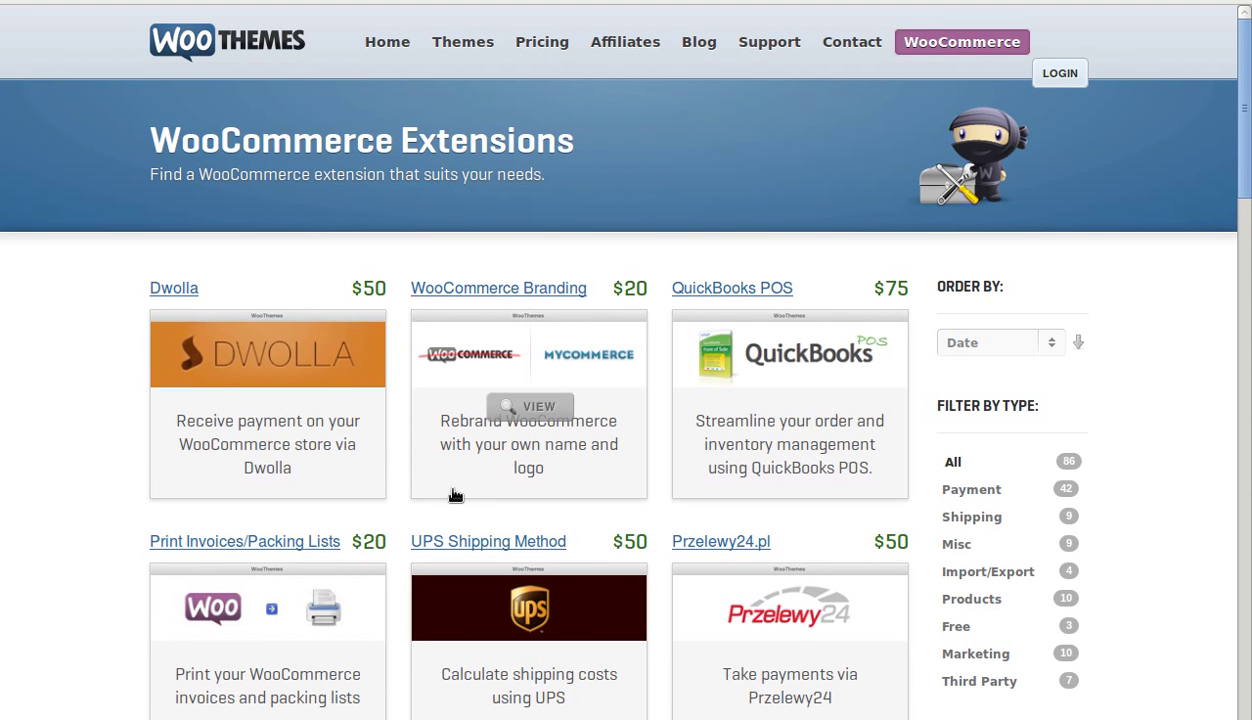
scroll(559, 572, down, 5)
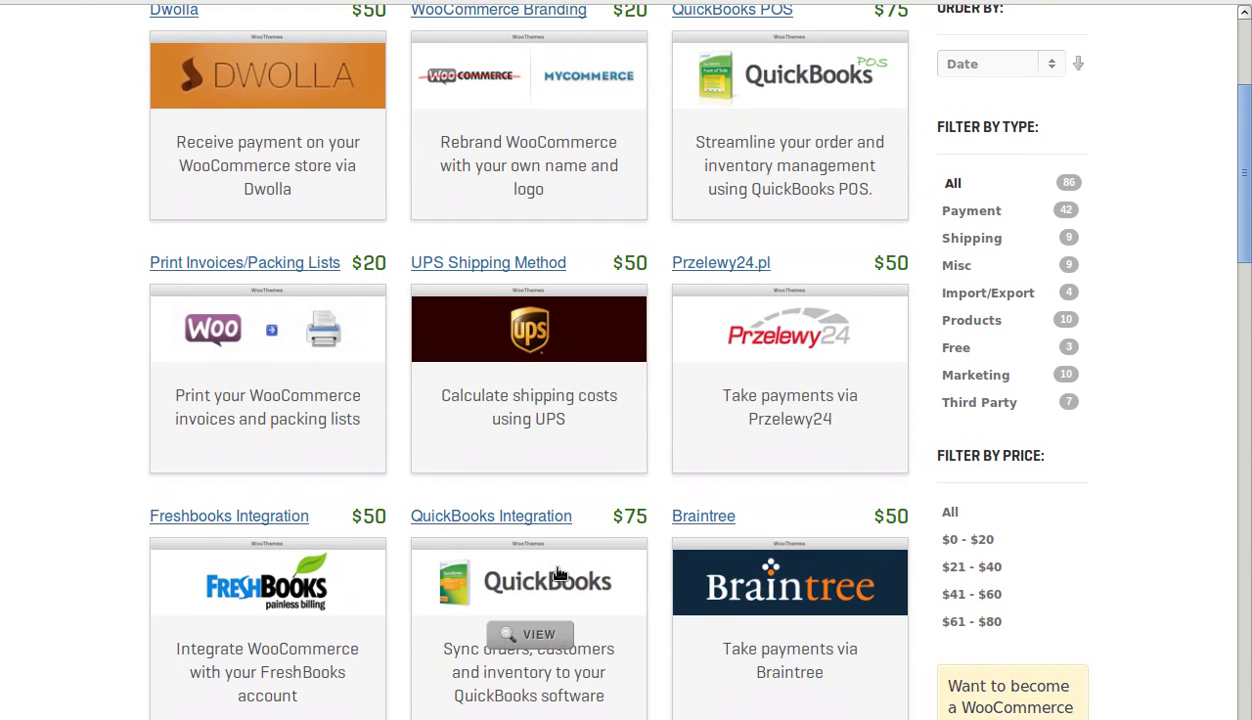
scroll(559, 572, down, 3)
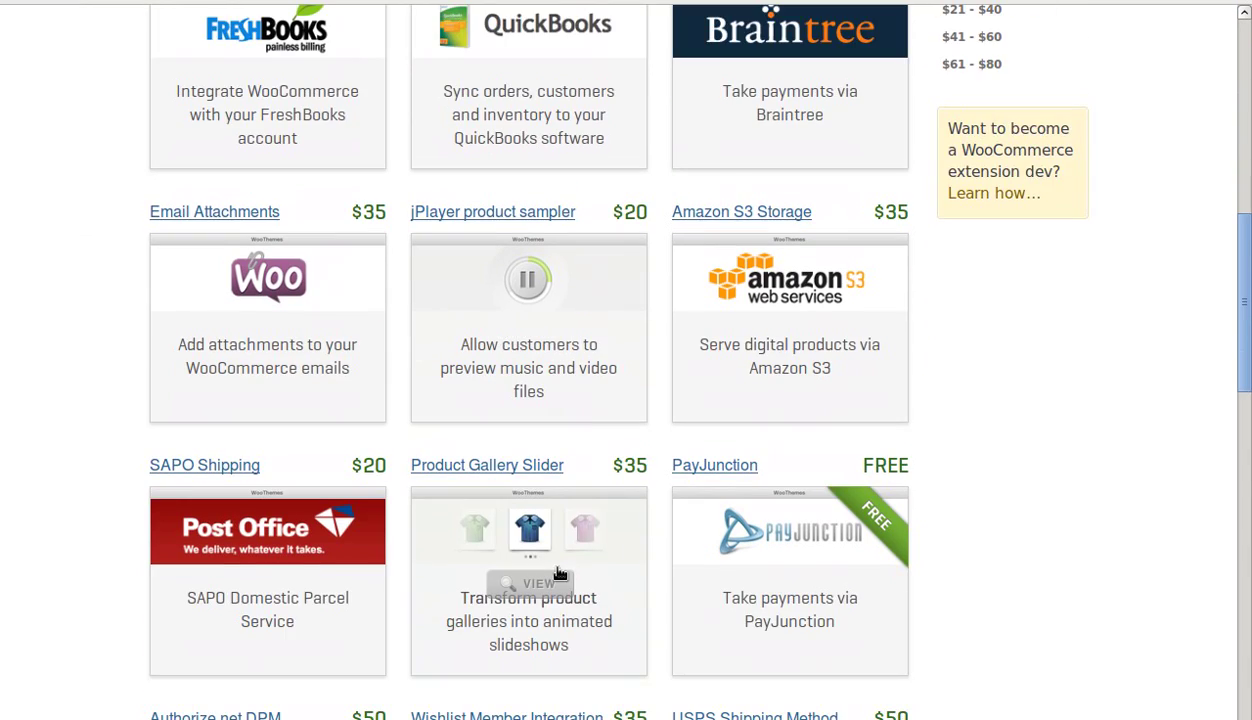
scroll(559, 572, down, 3)
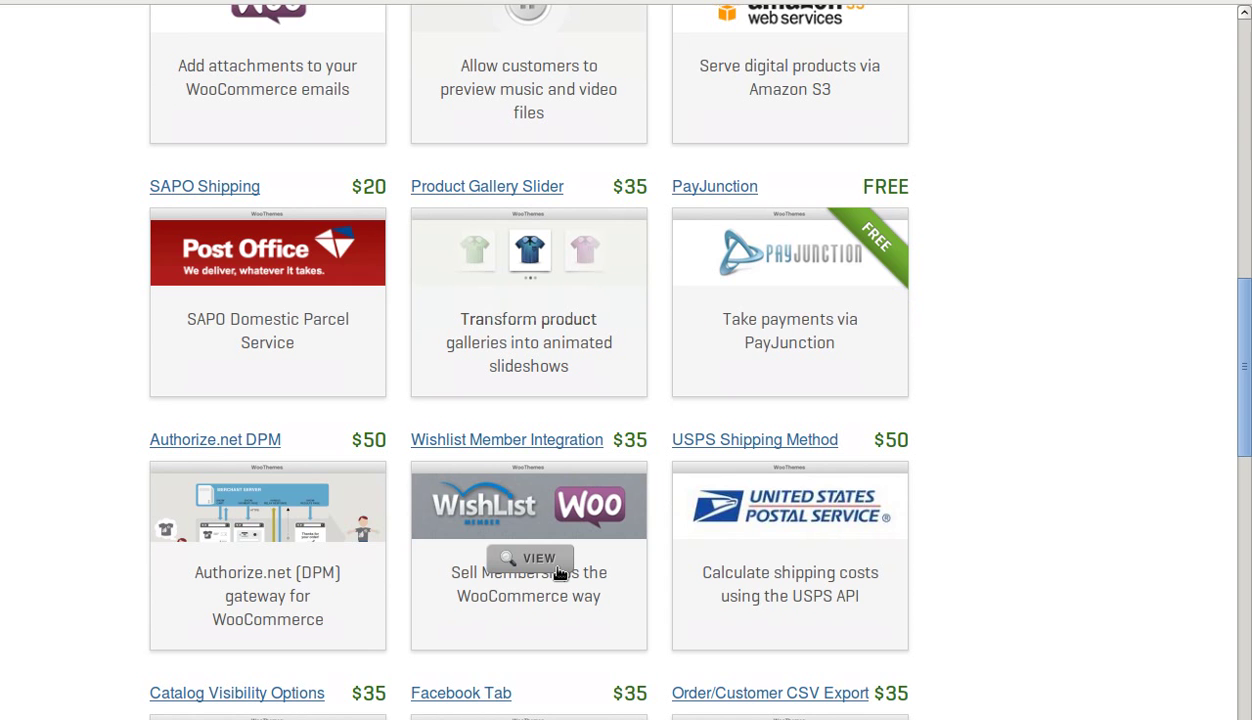
scroll(559, 572, down, 3)
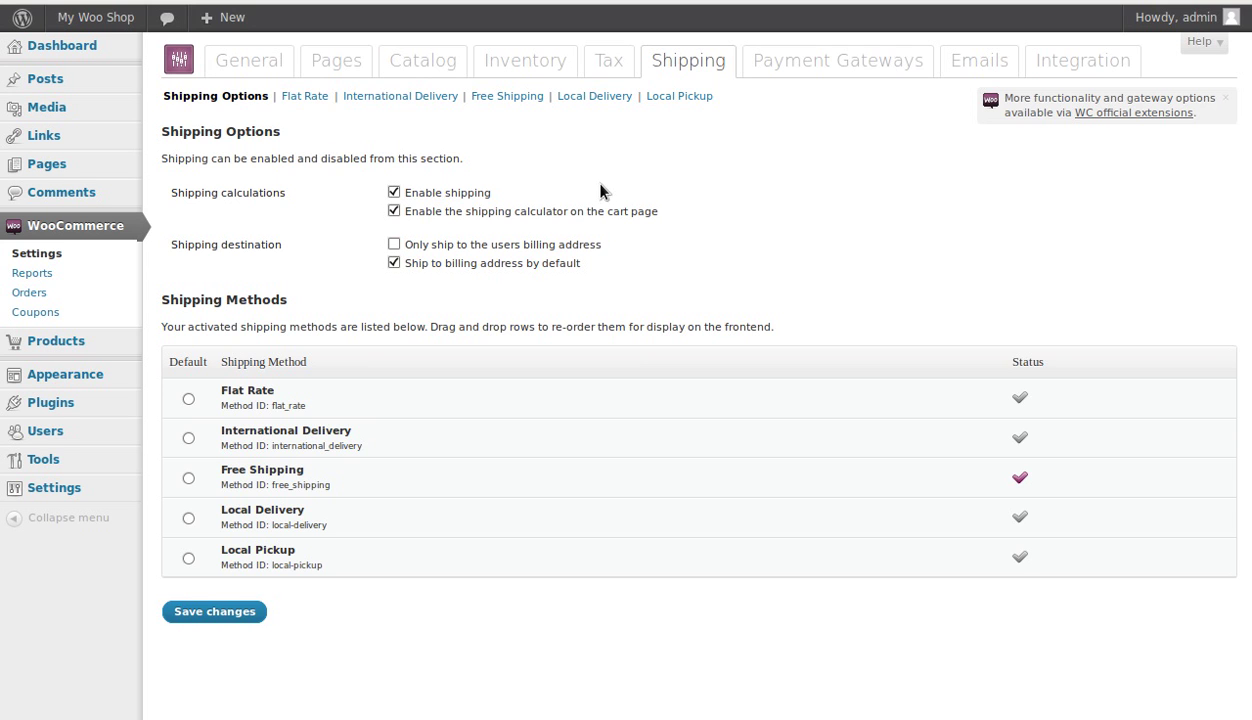
- Enable the Flat Rate shipping method and set its default cost to 2.50
click(305, 97)
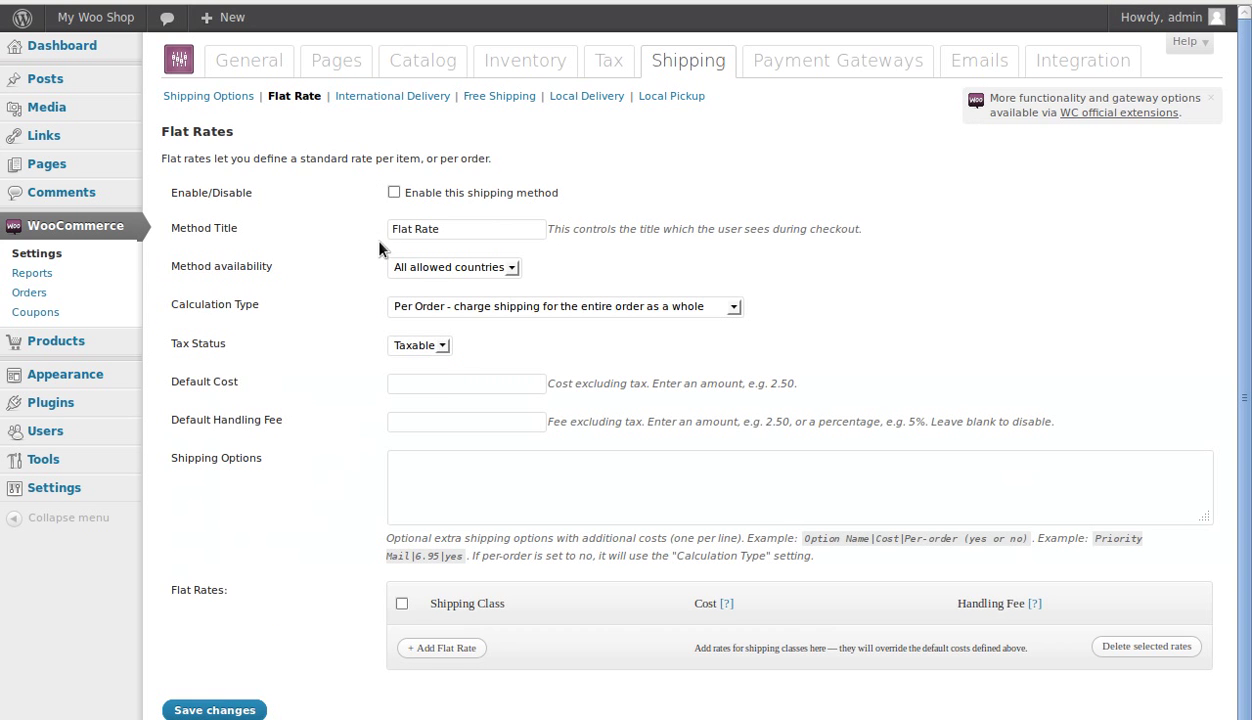
drag(172, 192, 300, 200)
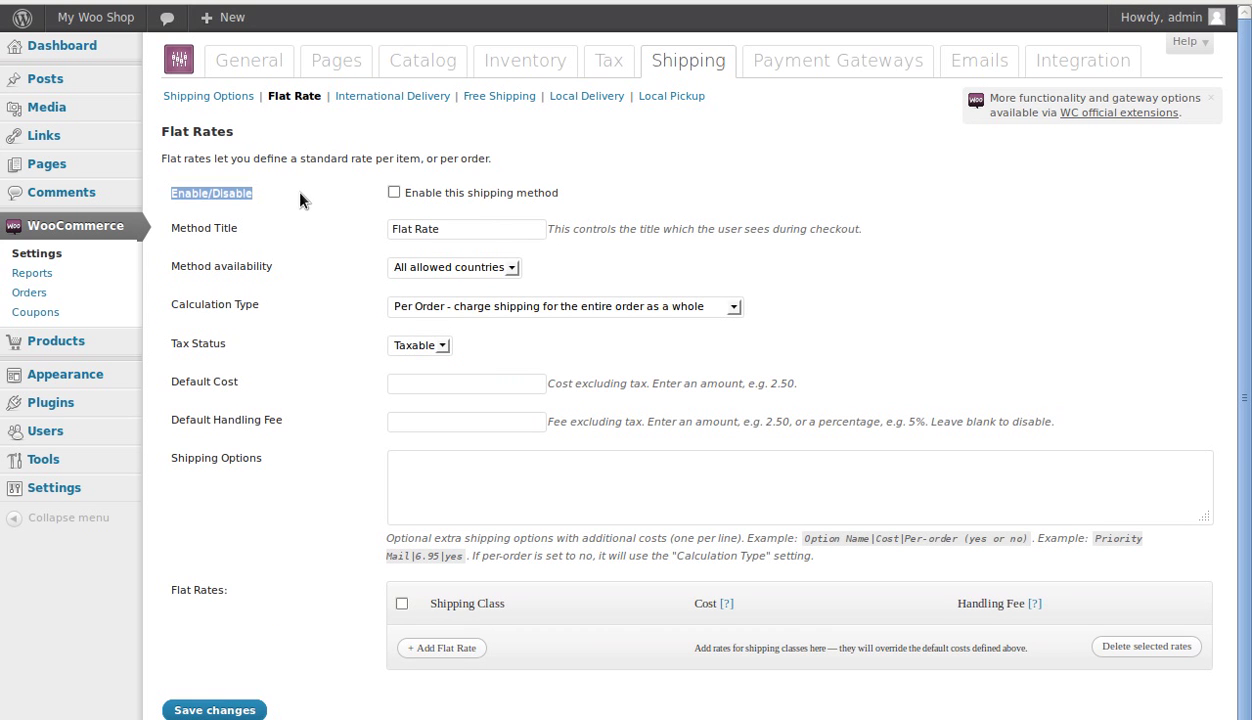
click(394, 192)
click(490, 384)
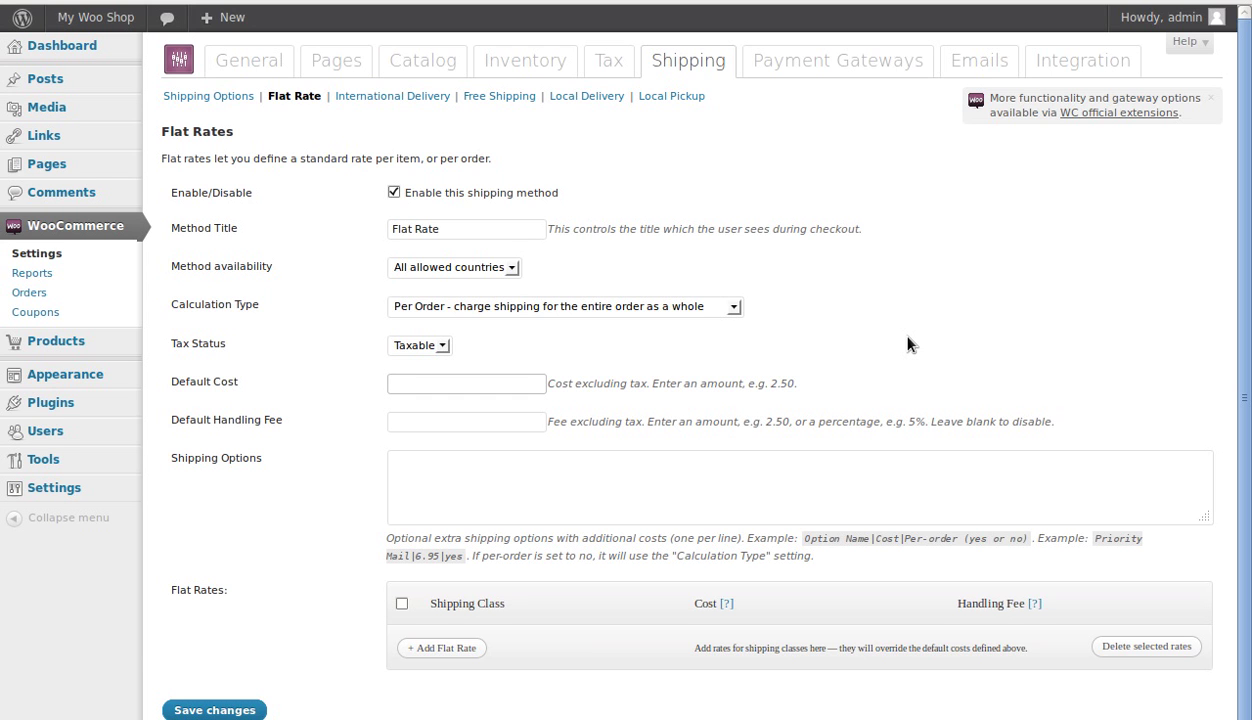
text(2.)
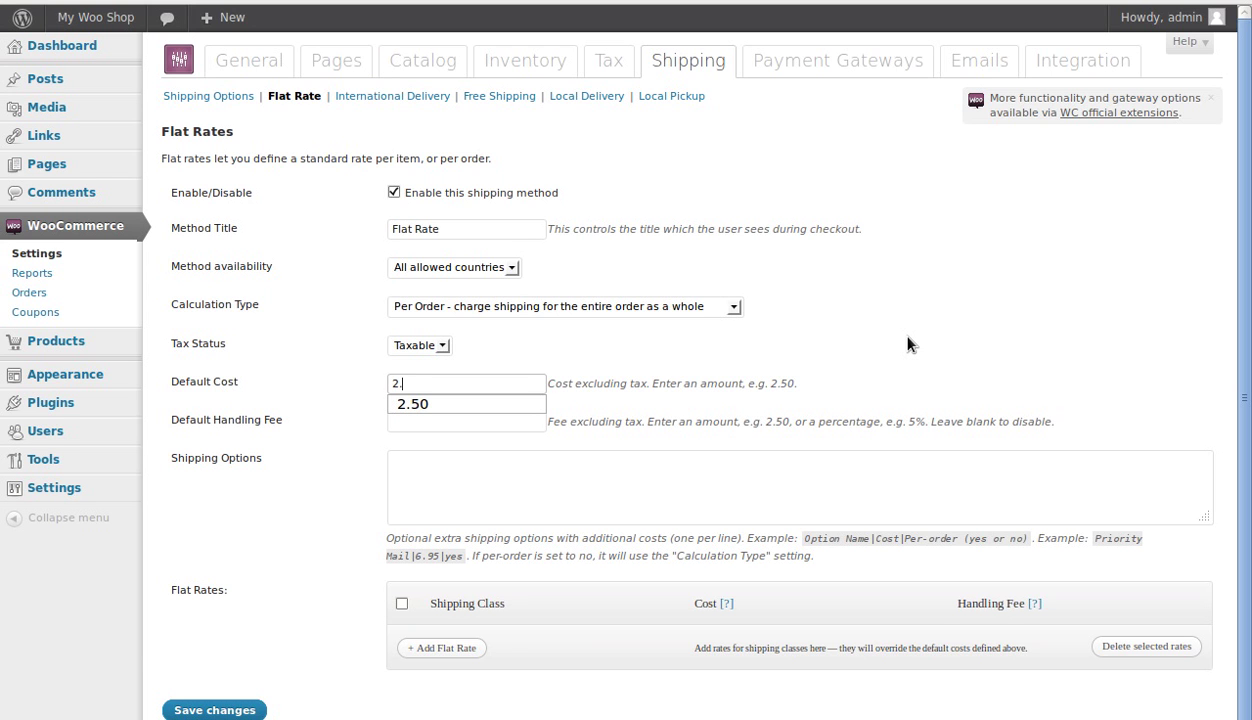
text(50)
click(908, 345)
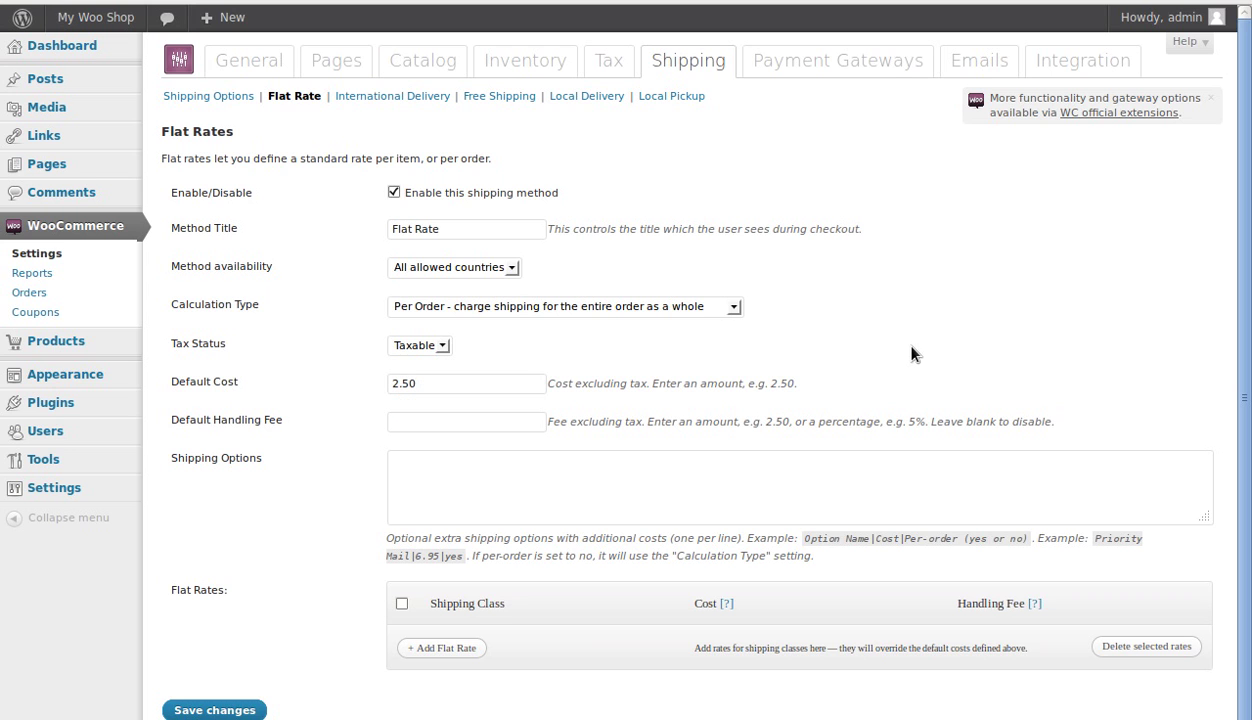
- Add the flat-rate shipping options "Priority mail|5.00|yes" and "Gift wrap|7.00|yes" on separate lines and save the settings
click(447, 467)
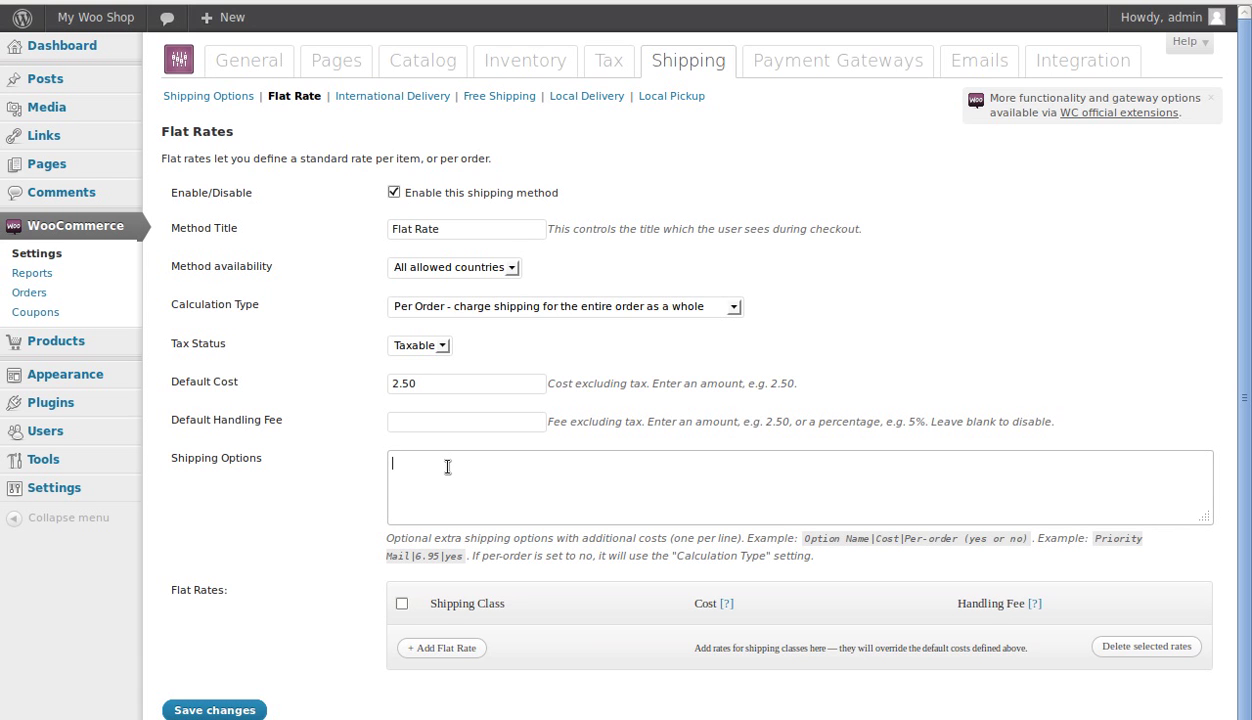
text(Priority mail|5)
text(.00|yes)
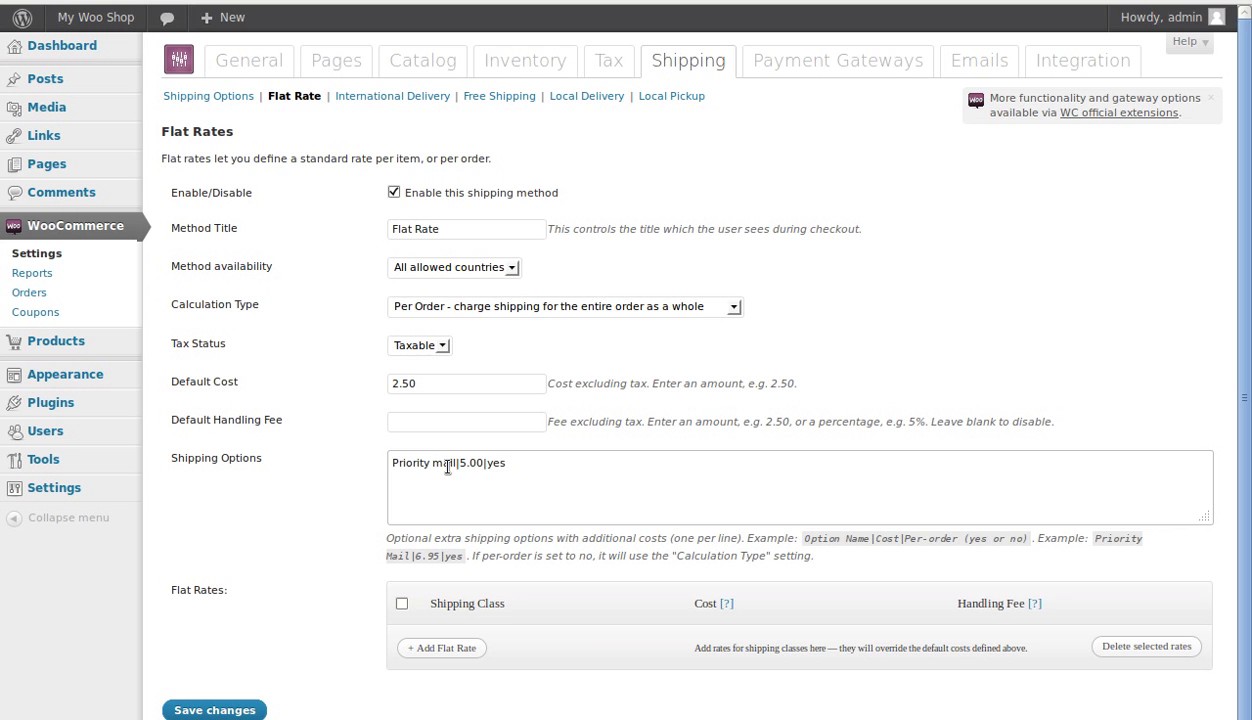
key(Return)
text(Gift wrap|7.00|yes)
drag(210, 382, 243, 388)
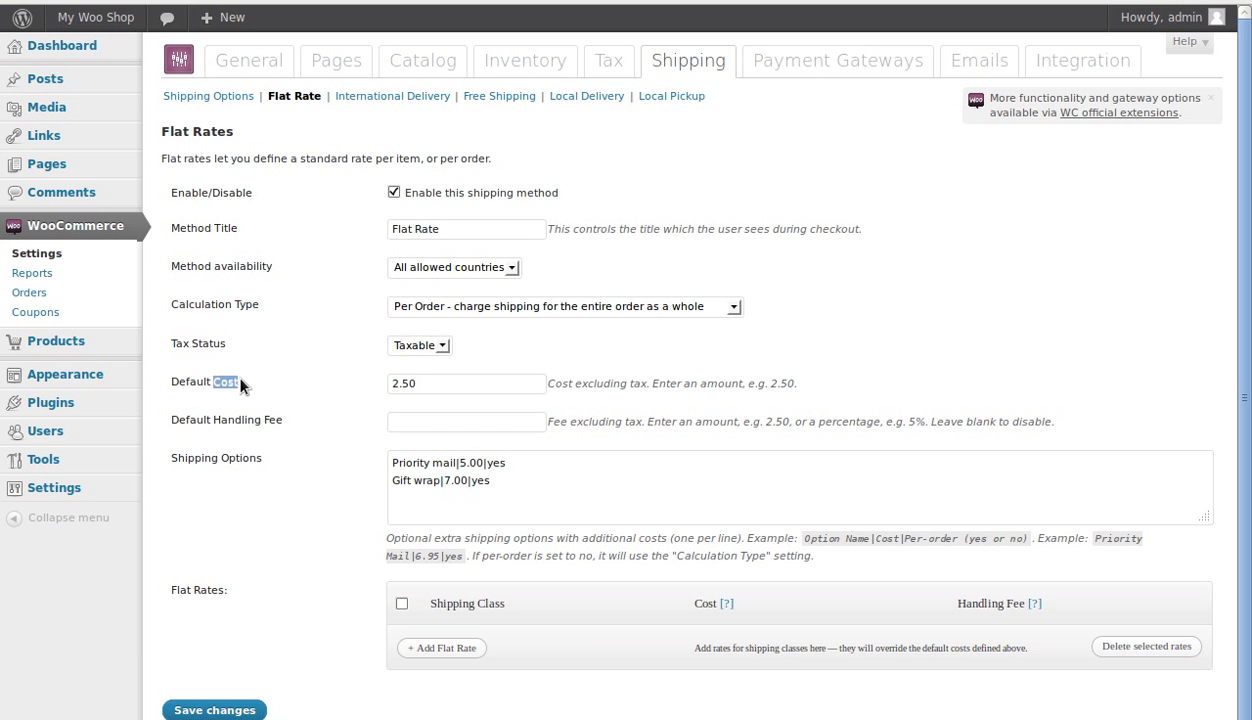
click(293, 481)
scroll(296, 546, down, 1)
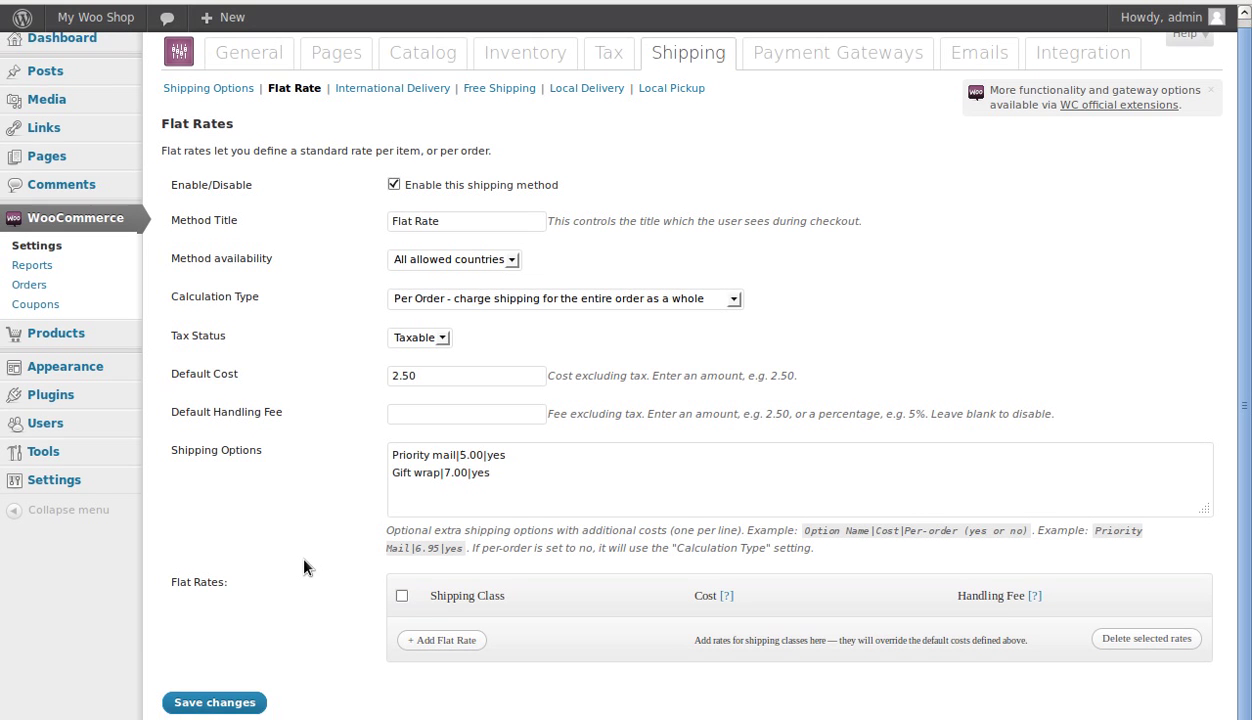
click(244, 702)
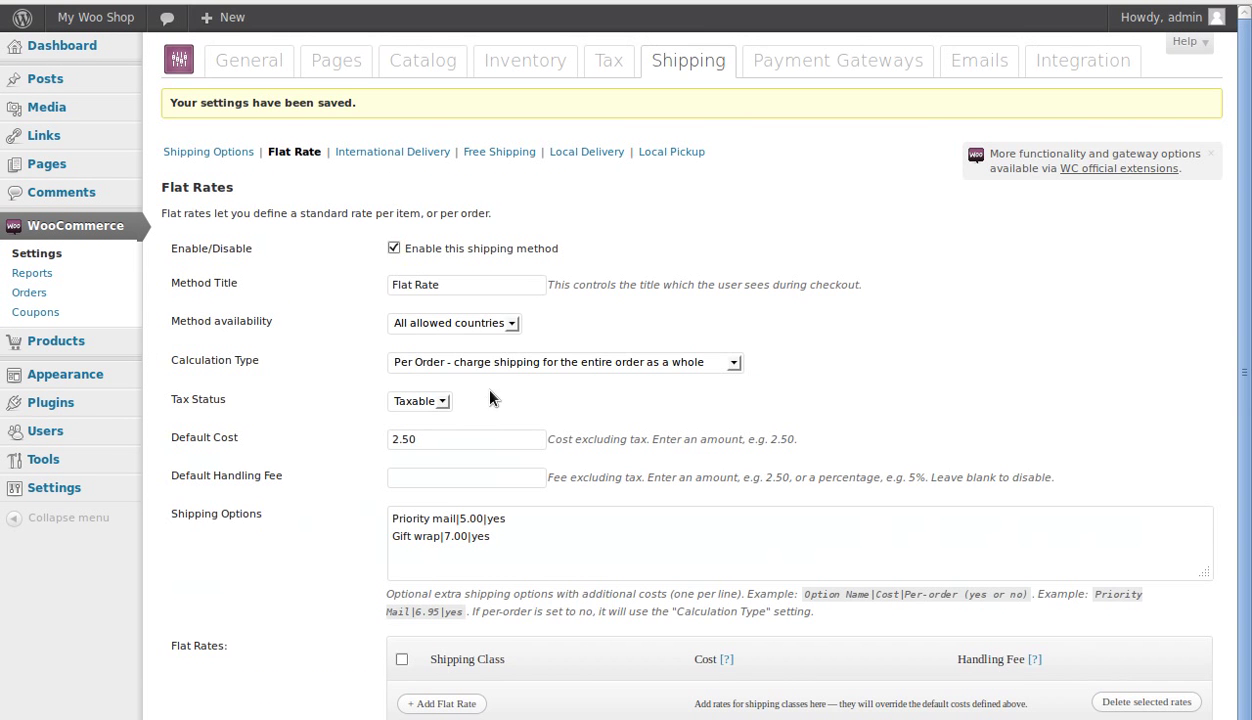
drag(178, 248, 268, 252)
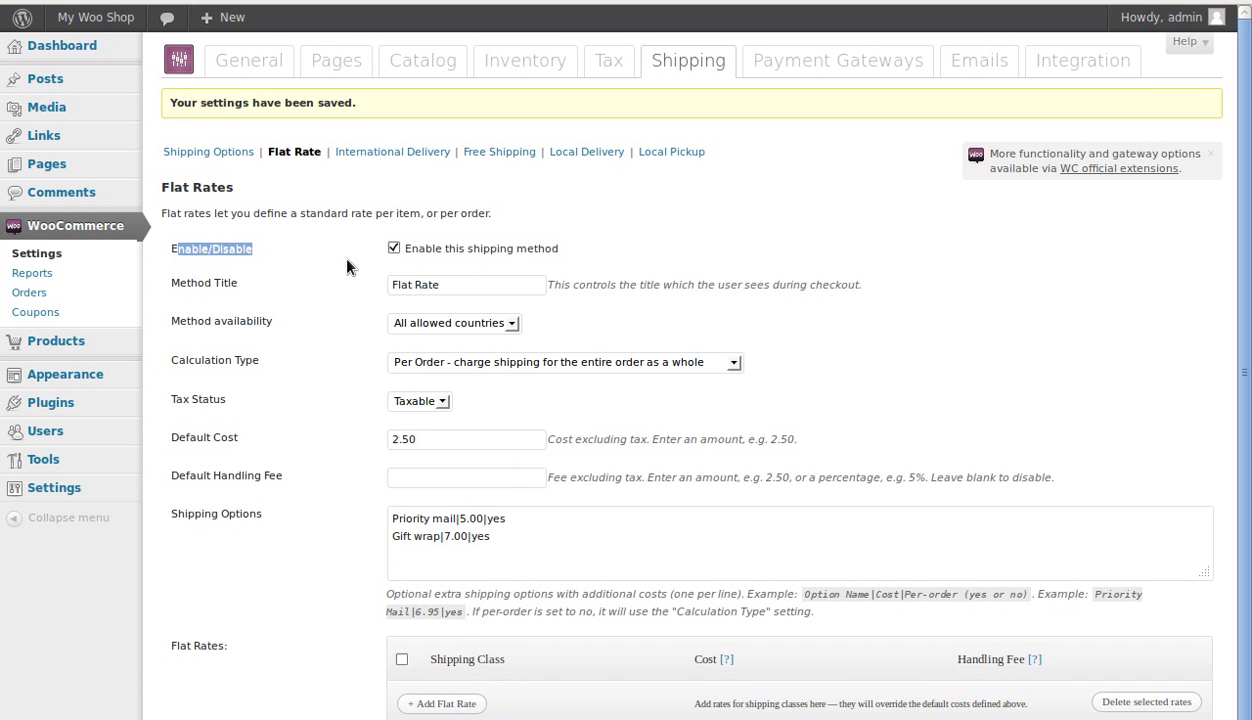
- Save the flat rate shipping settings again and open the payment gateway settings
scroll(307, 511, down, 1)
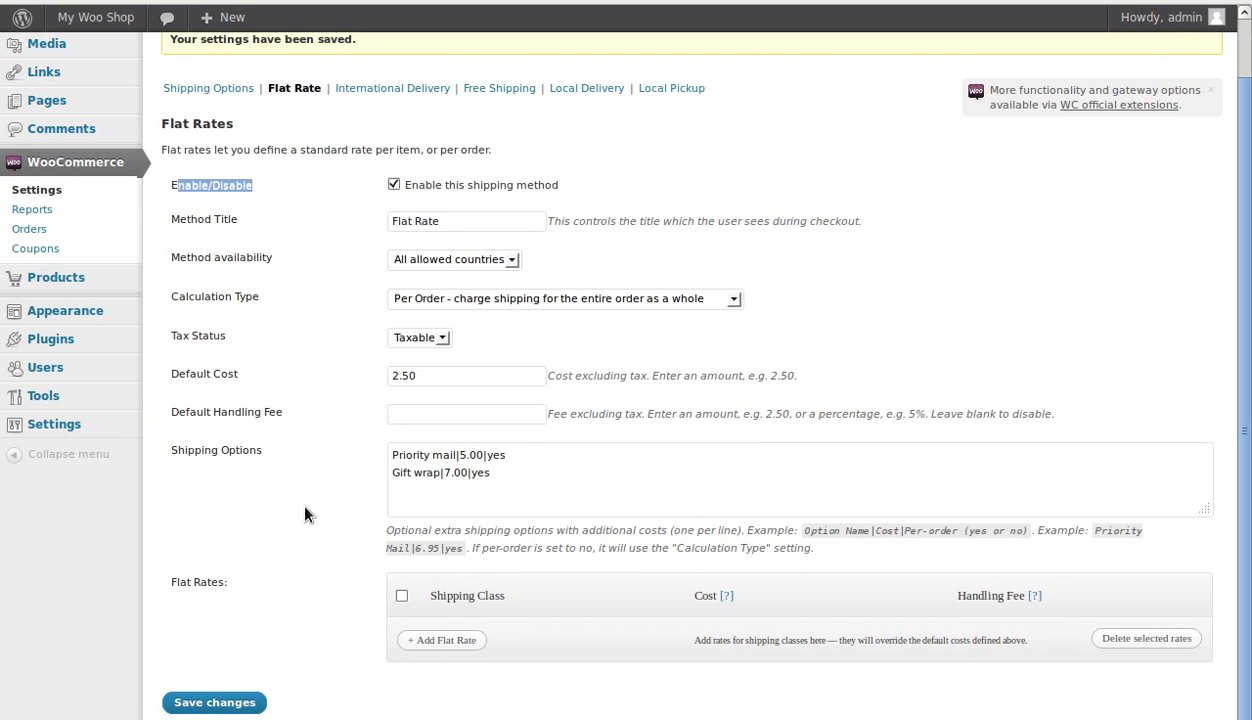
click(251, 701)
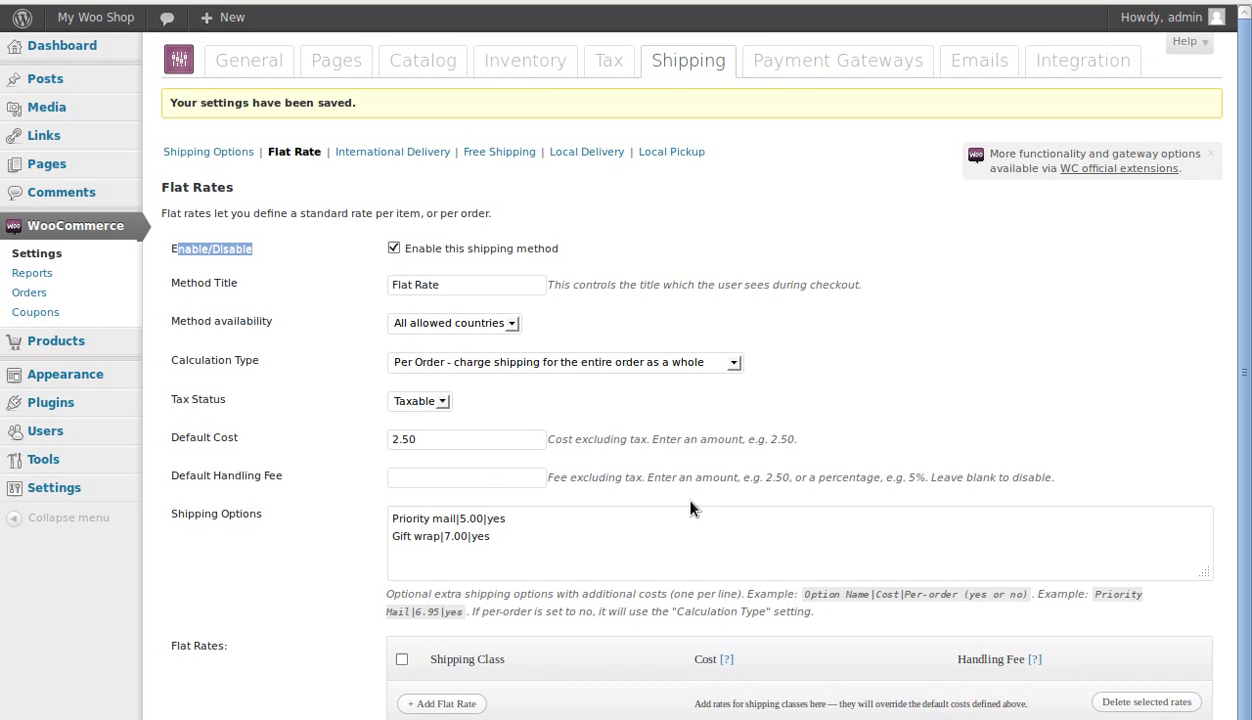
click(880, 64)
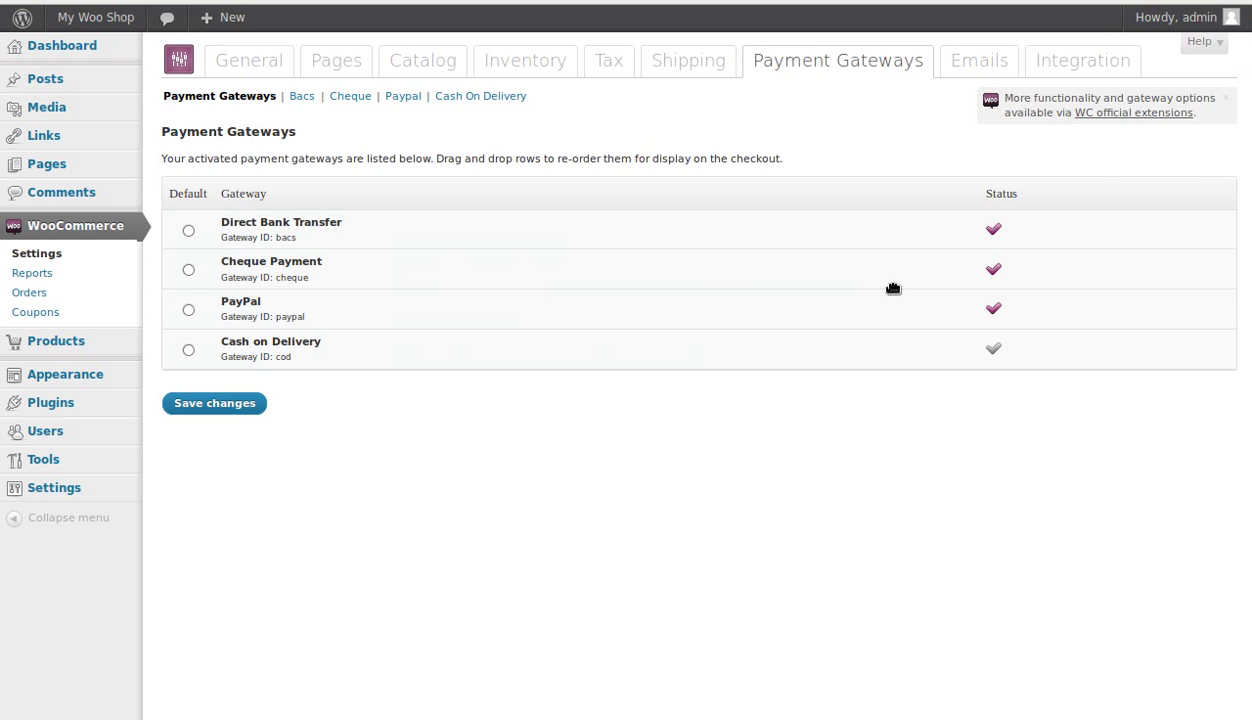
- Browse the first two pages of the official WooCommerce extensions catalogue in a separate browser tab
right_click(1098, 117)
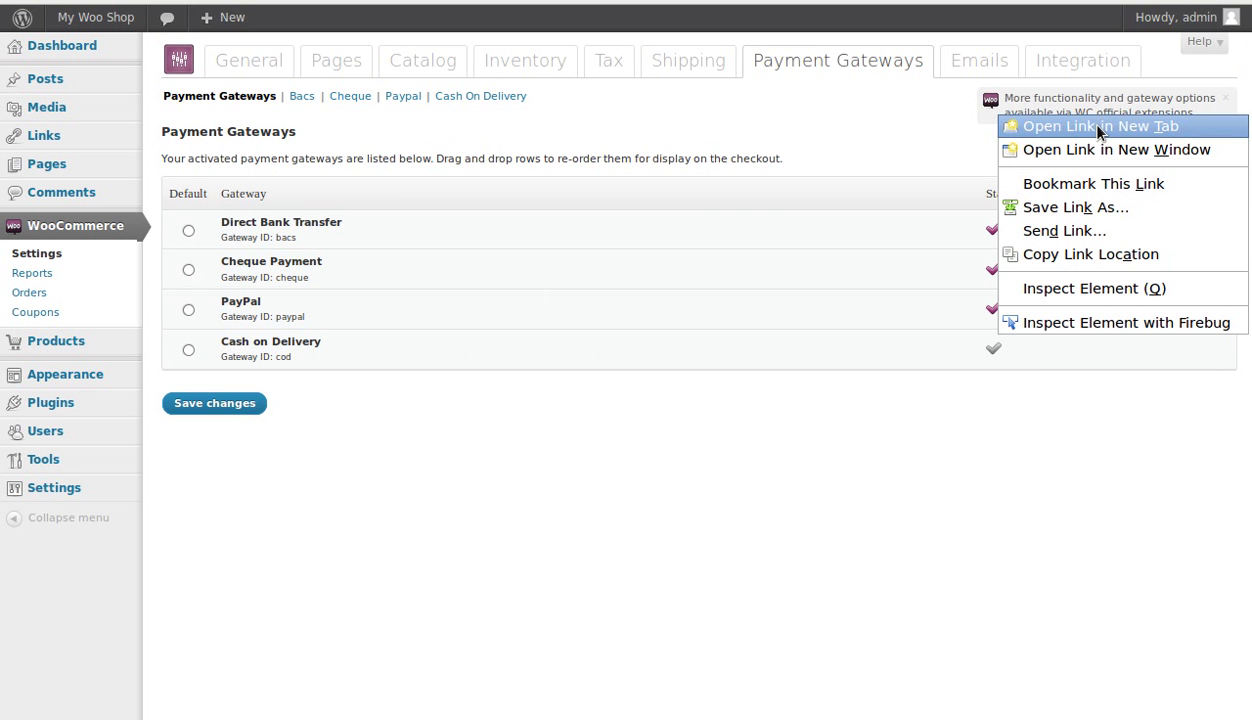
click(1100, 128)
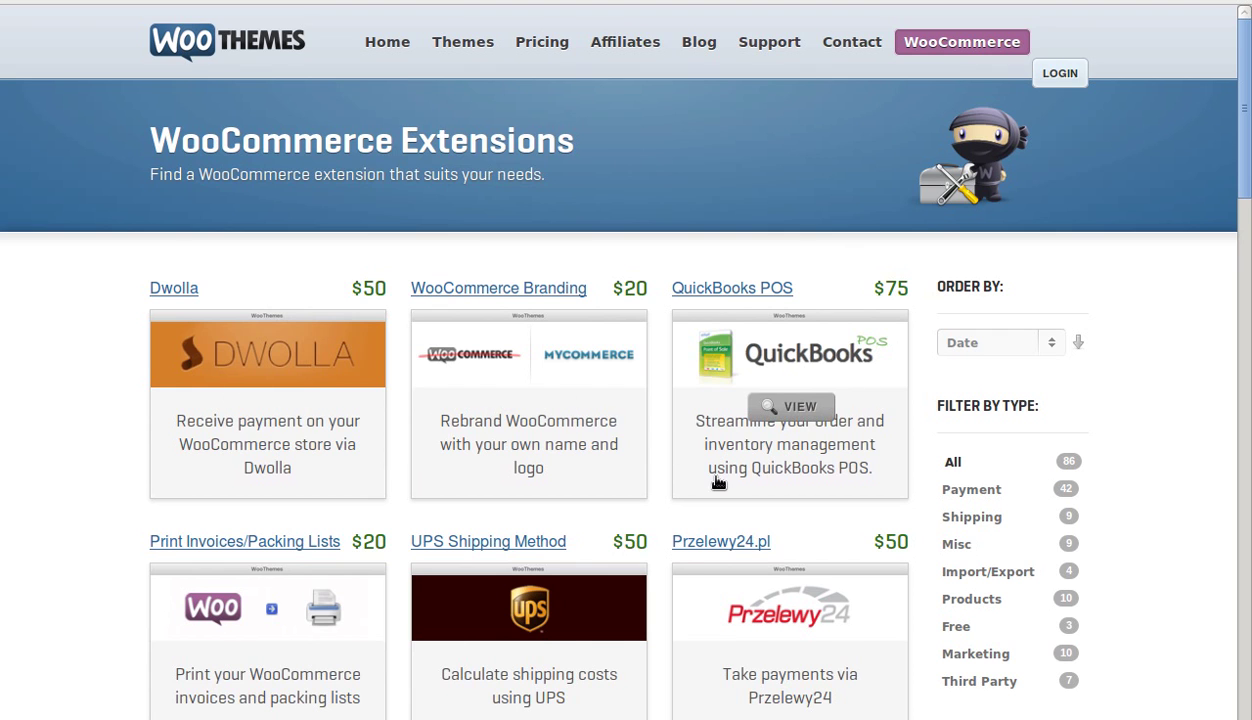
scroll(718, 483, down, 15)
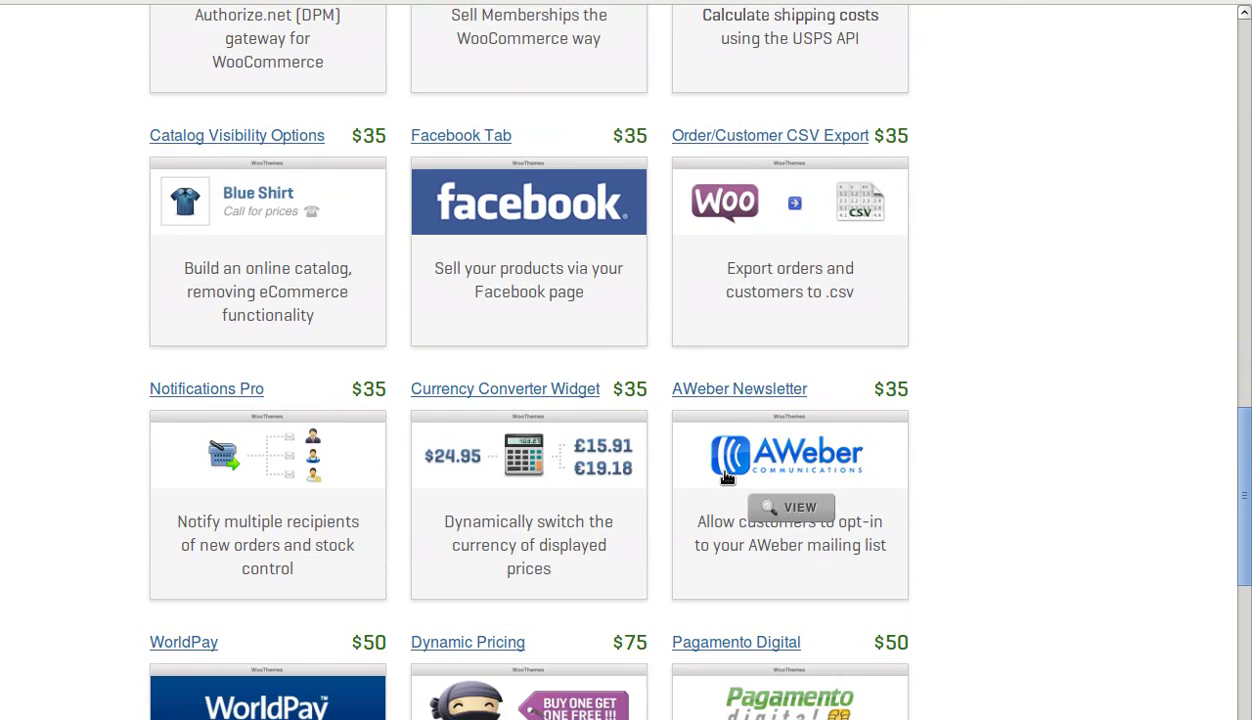
scroll(726, 478, down, 6)
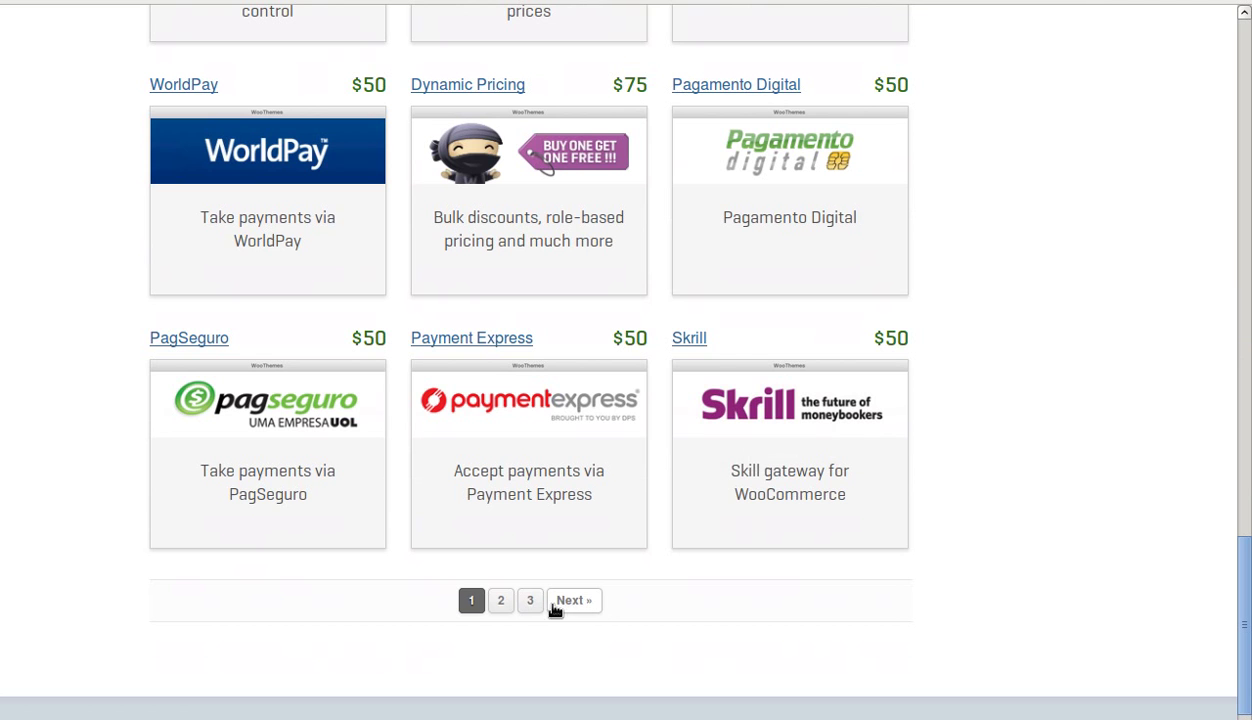
click(584, 603)
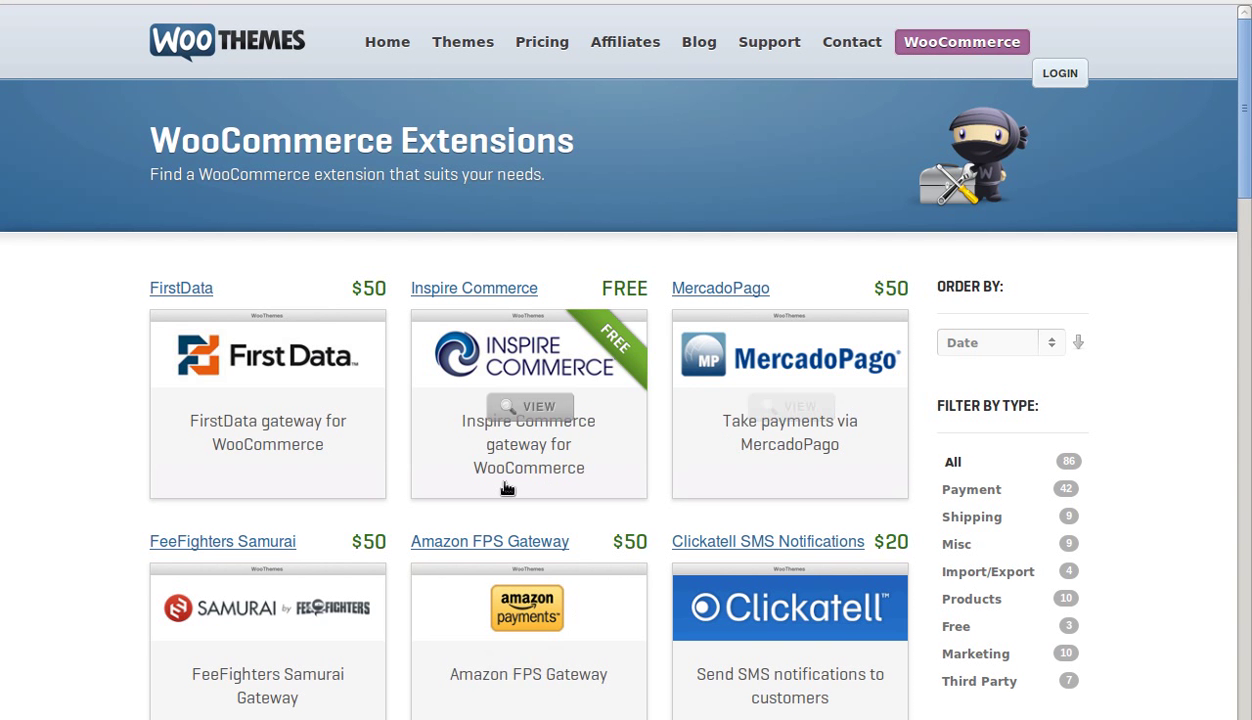
scroll(506, 492, down, 3)
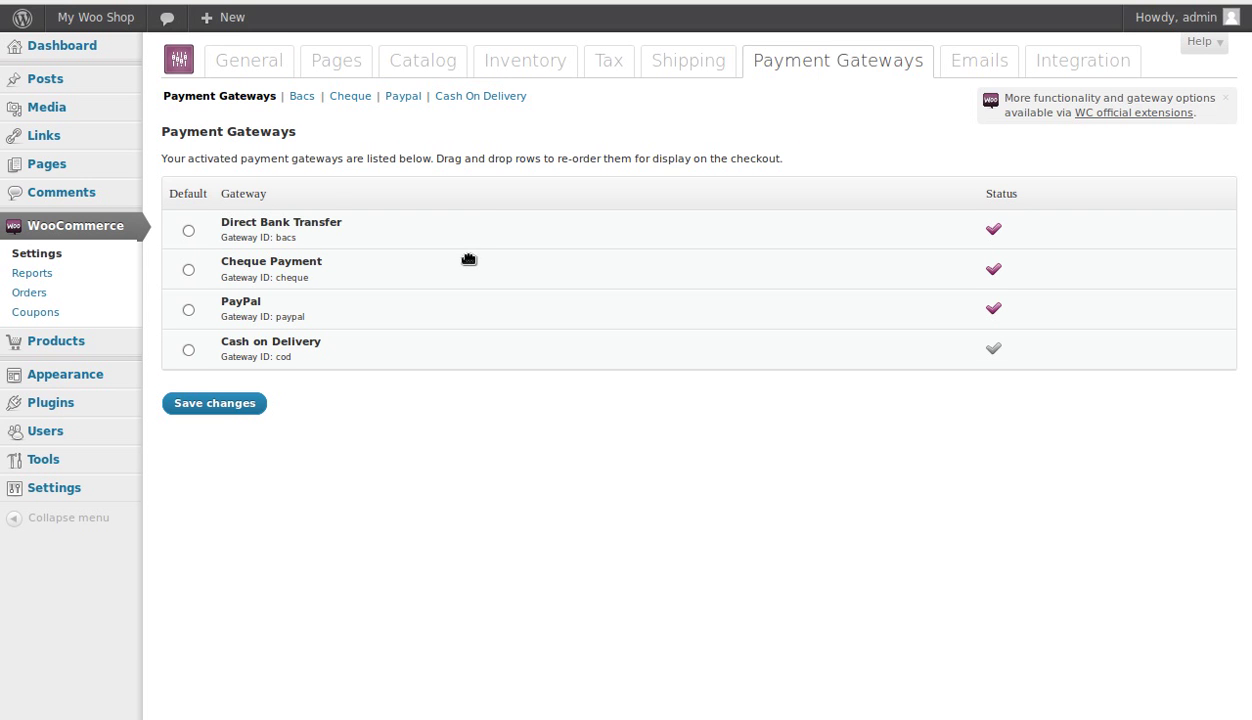
- Open the PayPal standard gateway settings and save them
click(398, 98)
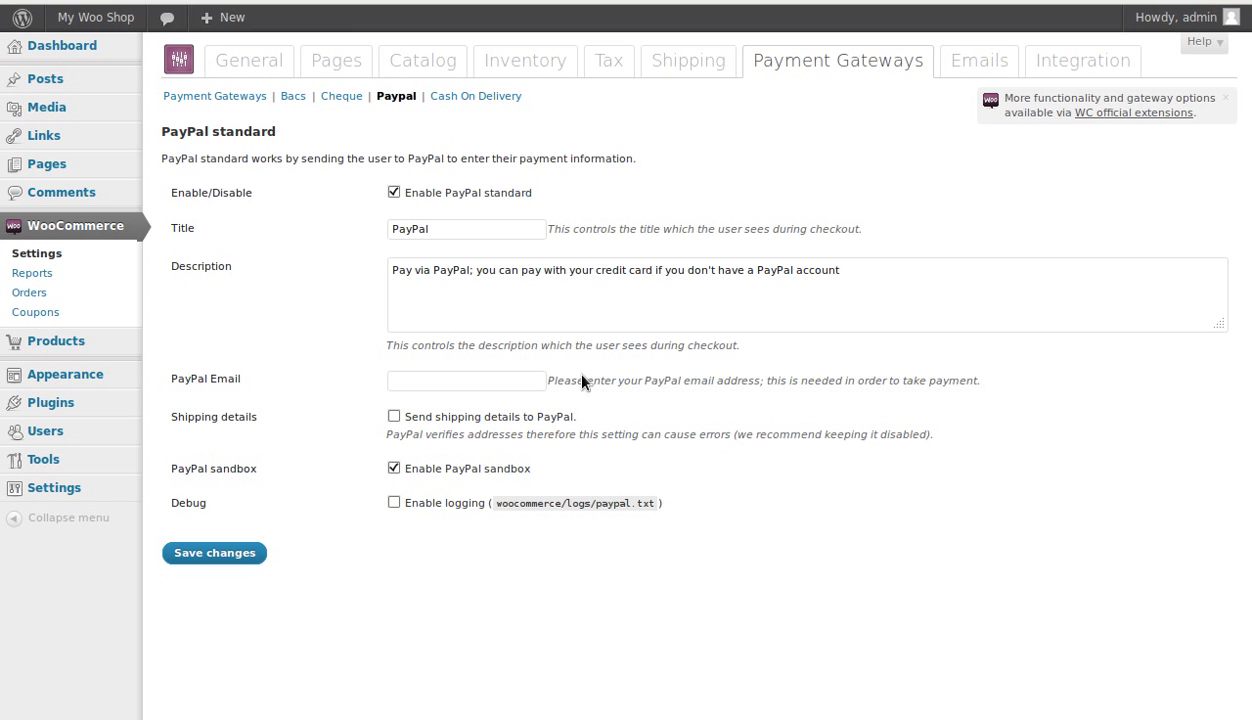
click(236, 556)
- Review the WooCommerce email settings and look at the media uploader linked from the header image option
click(979, 63)
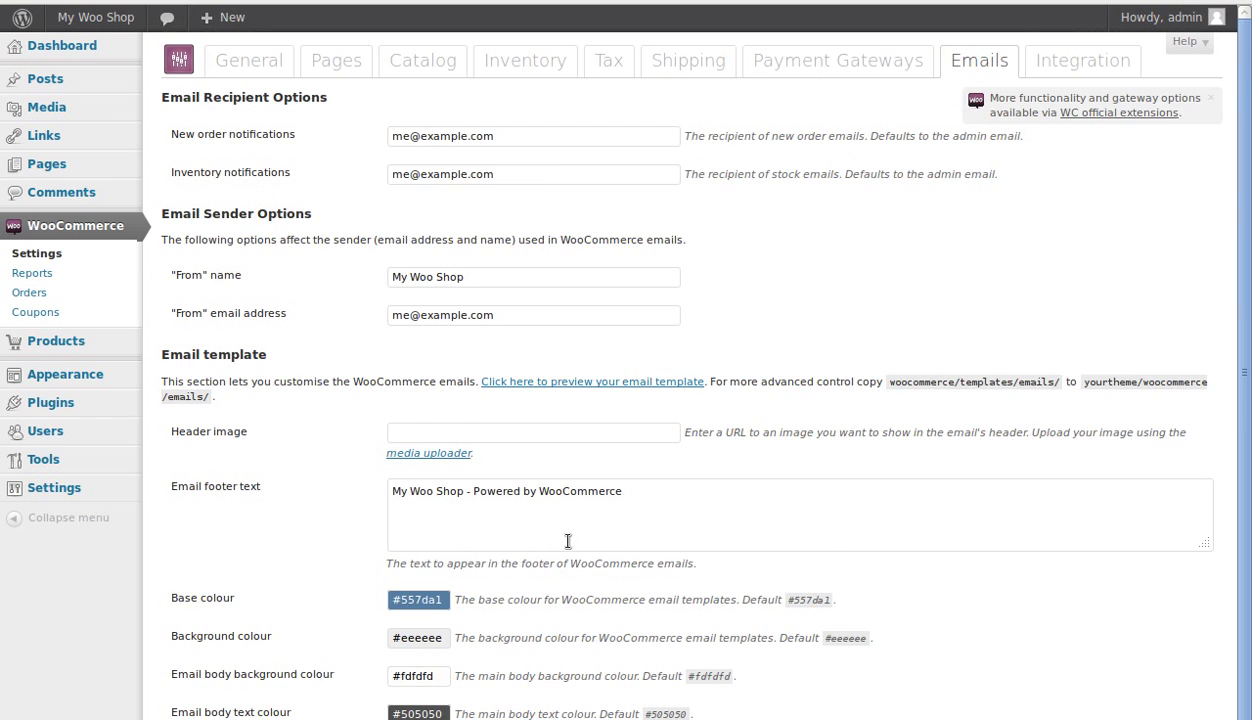
scroll(567, 541, down, 1)
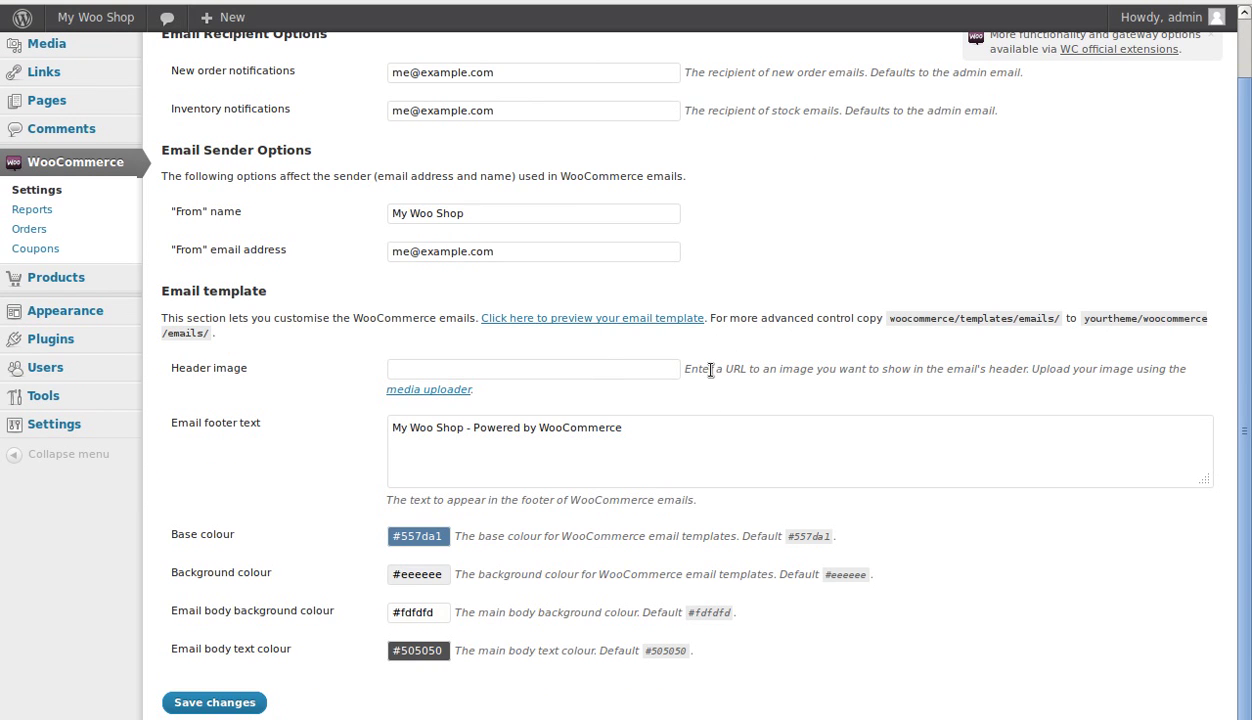
scroll(710, 370, up, 1)
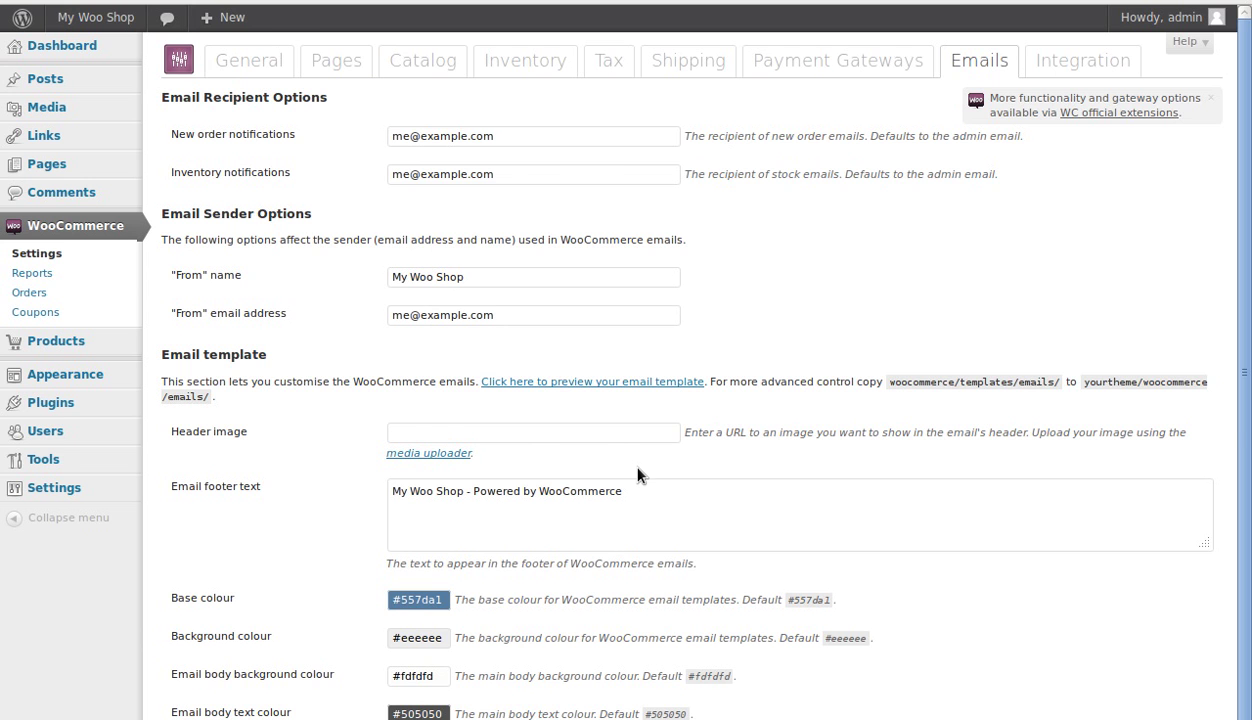
scroll(625, 458, down, 1)
click(412, 370)
click(412, 392)
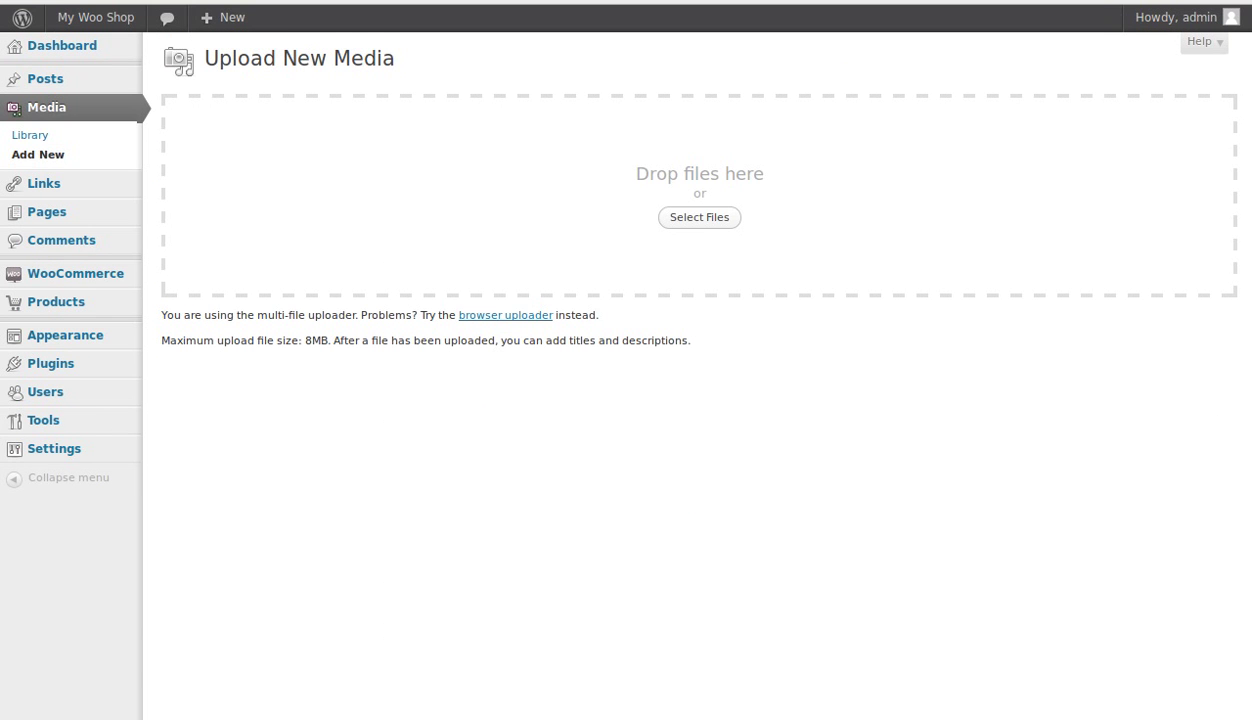
key(alt+Left)
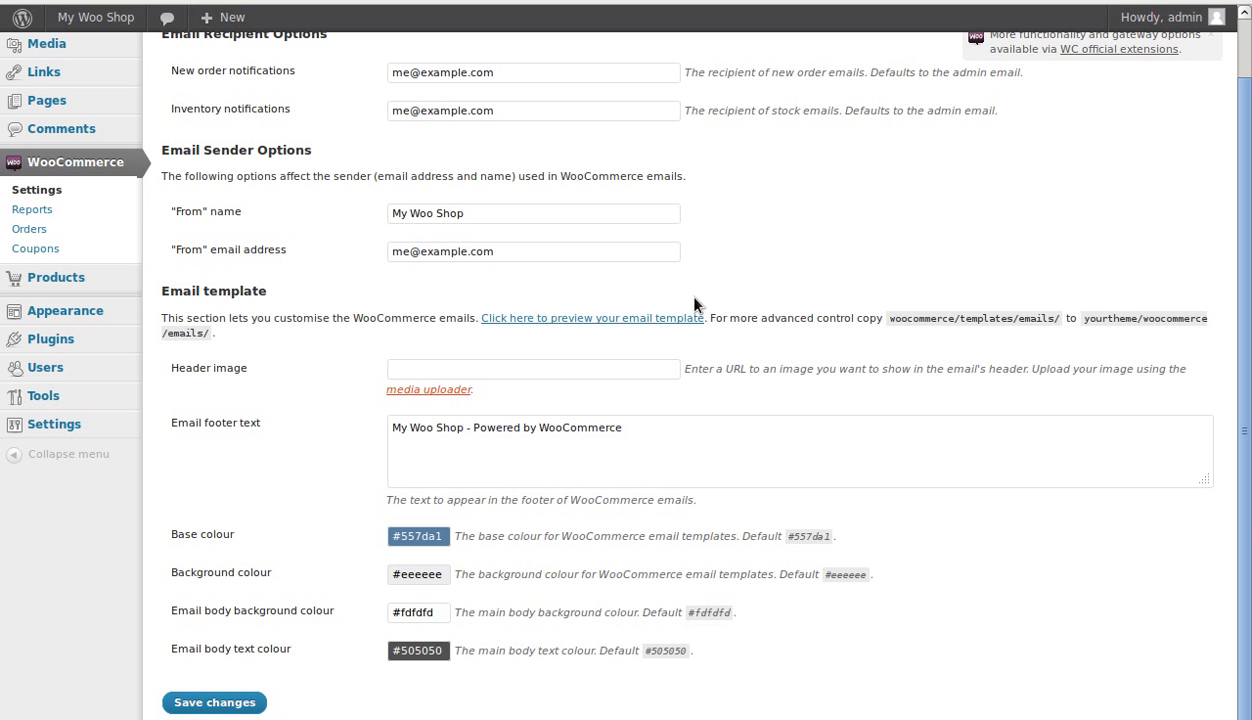
- Preview the WooCommerce email template and return to the email settings
right_click(643, 322)
key(Return)
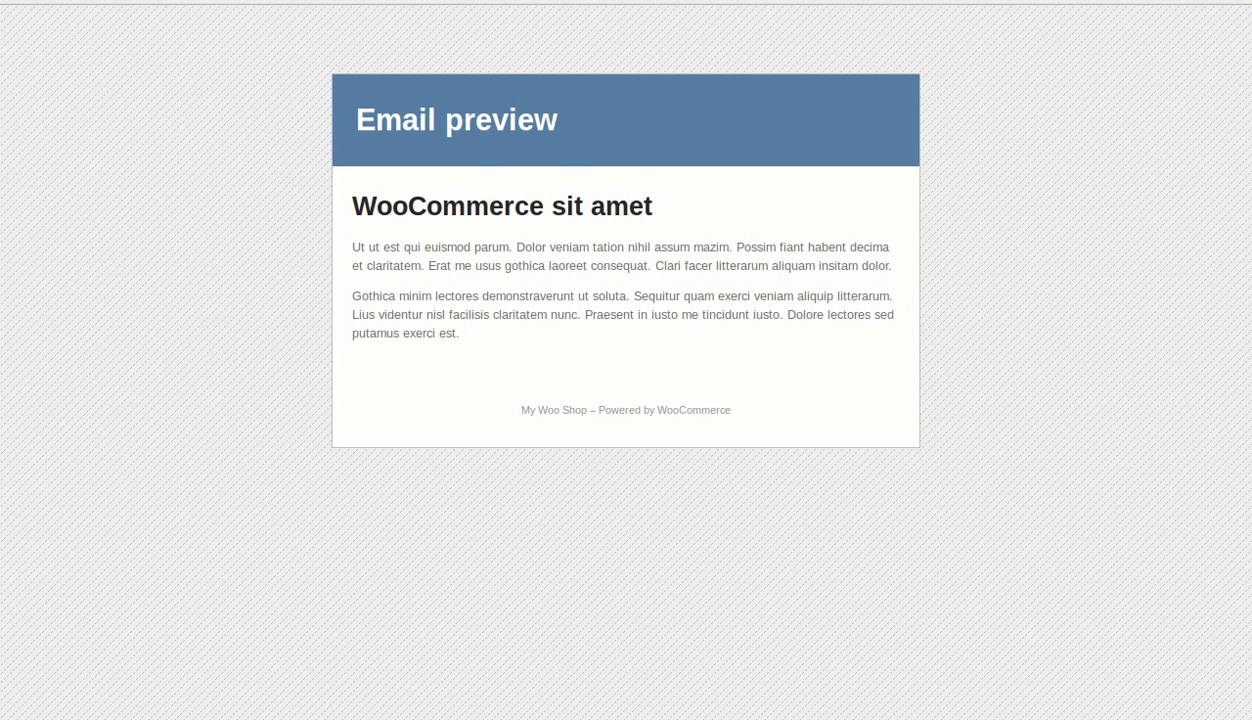
key(alt+Left)
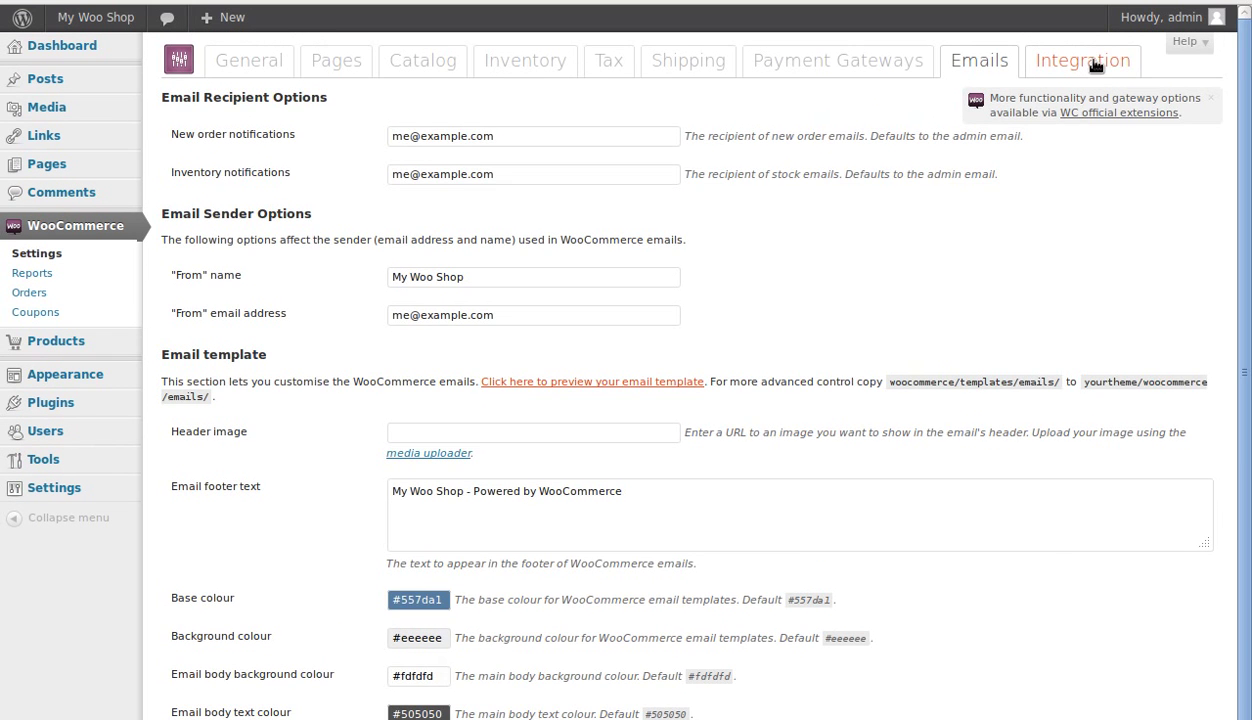
- Review the ShareThis, ShareDaddy and Google Analytics options in the WooCommerce integration settings
click(1096, 65)
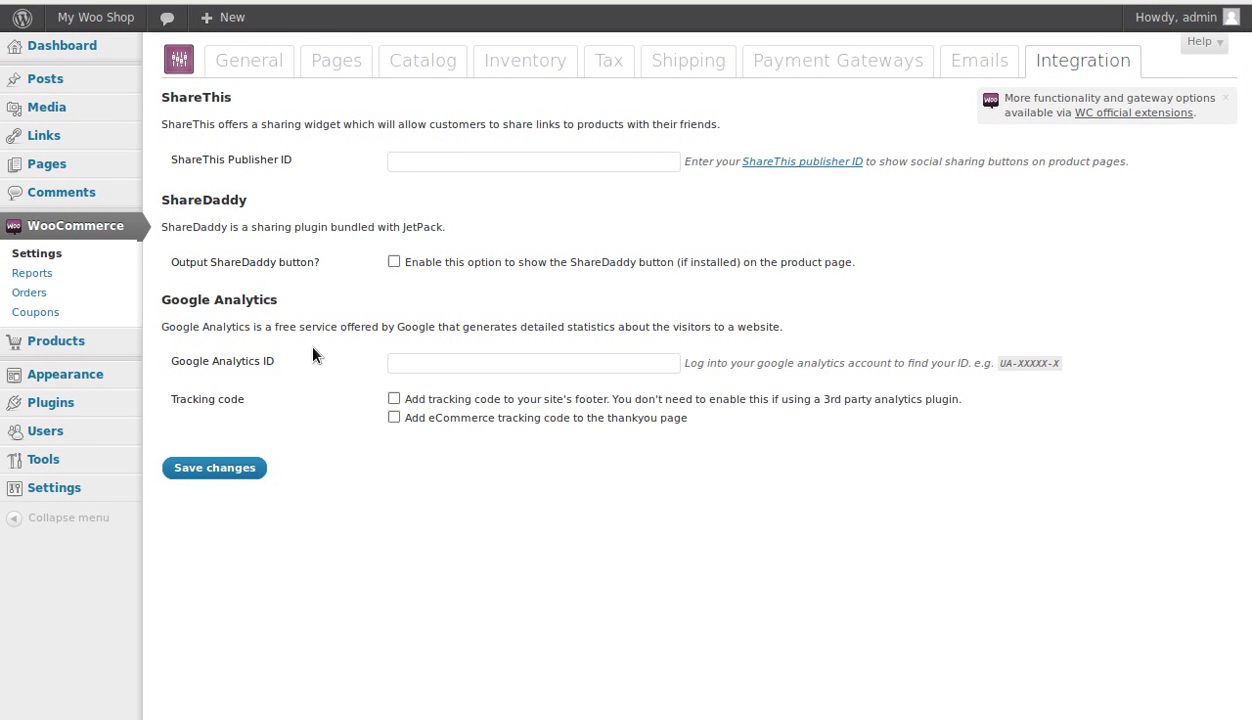
drag(303, 342, 301, 358)
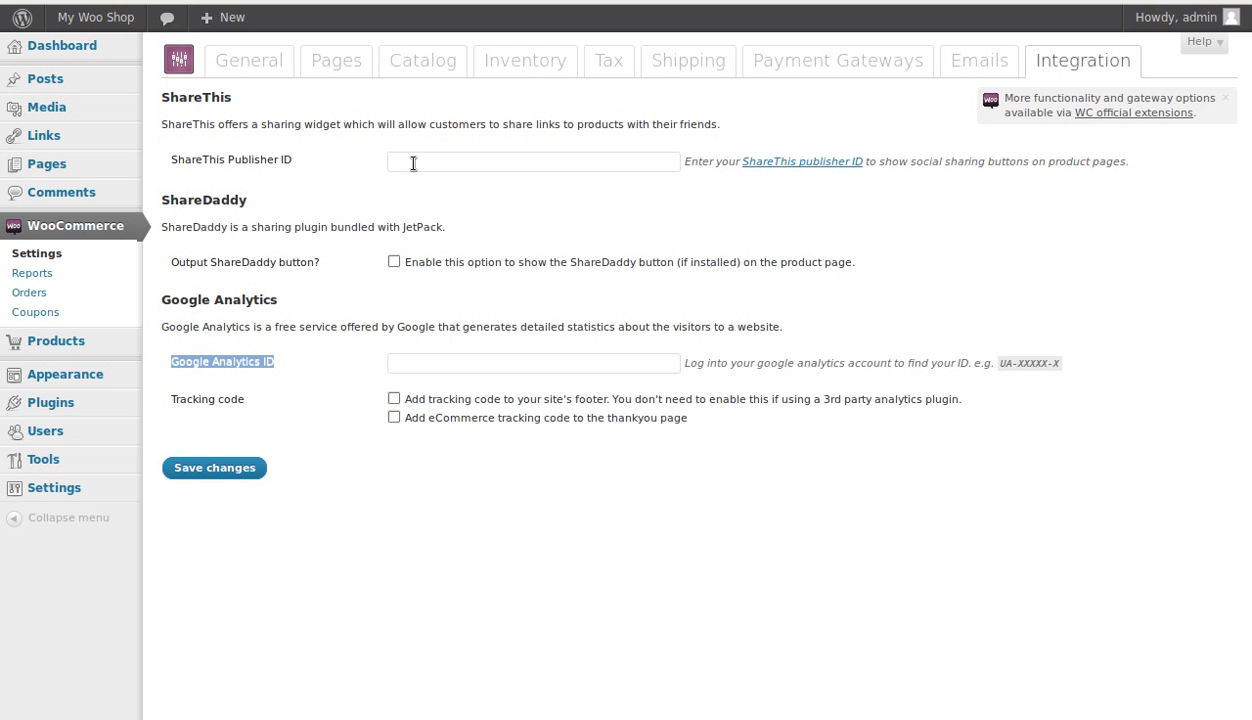
right_click(760, 168)
click(798, 179)
drag(398, 228, 445, 229)
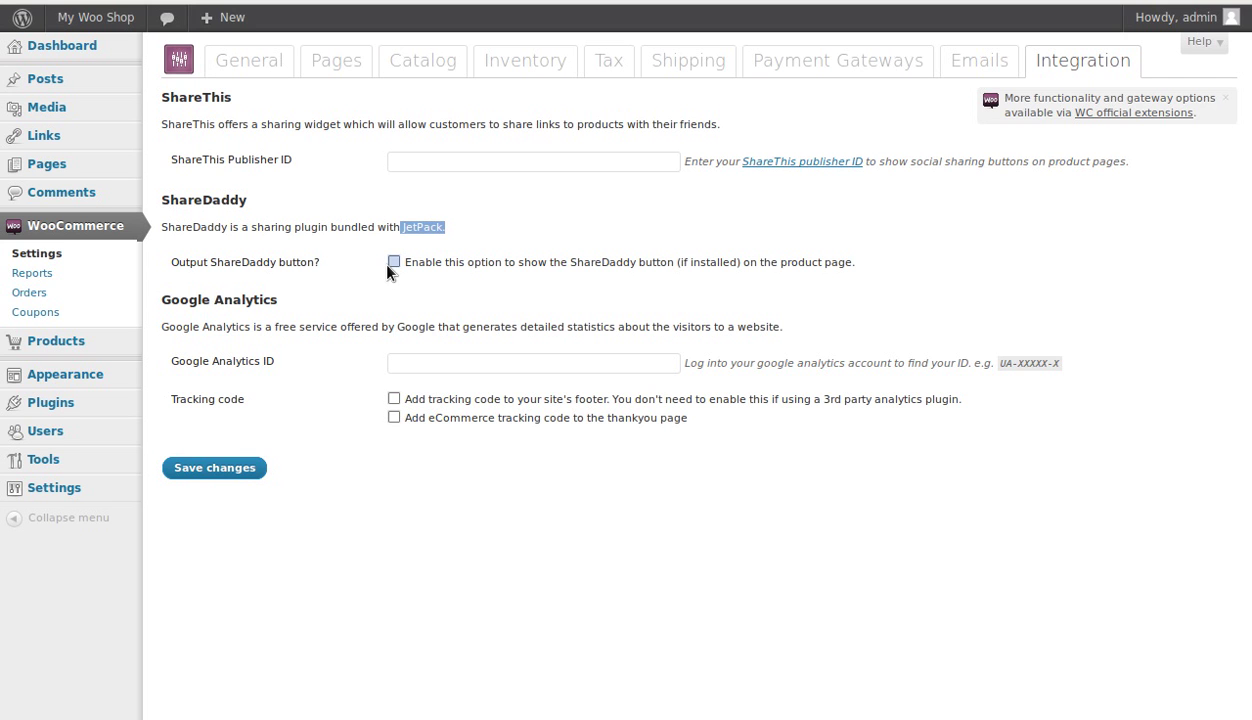
click(398, 362)
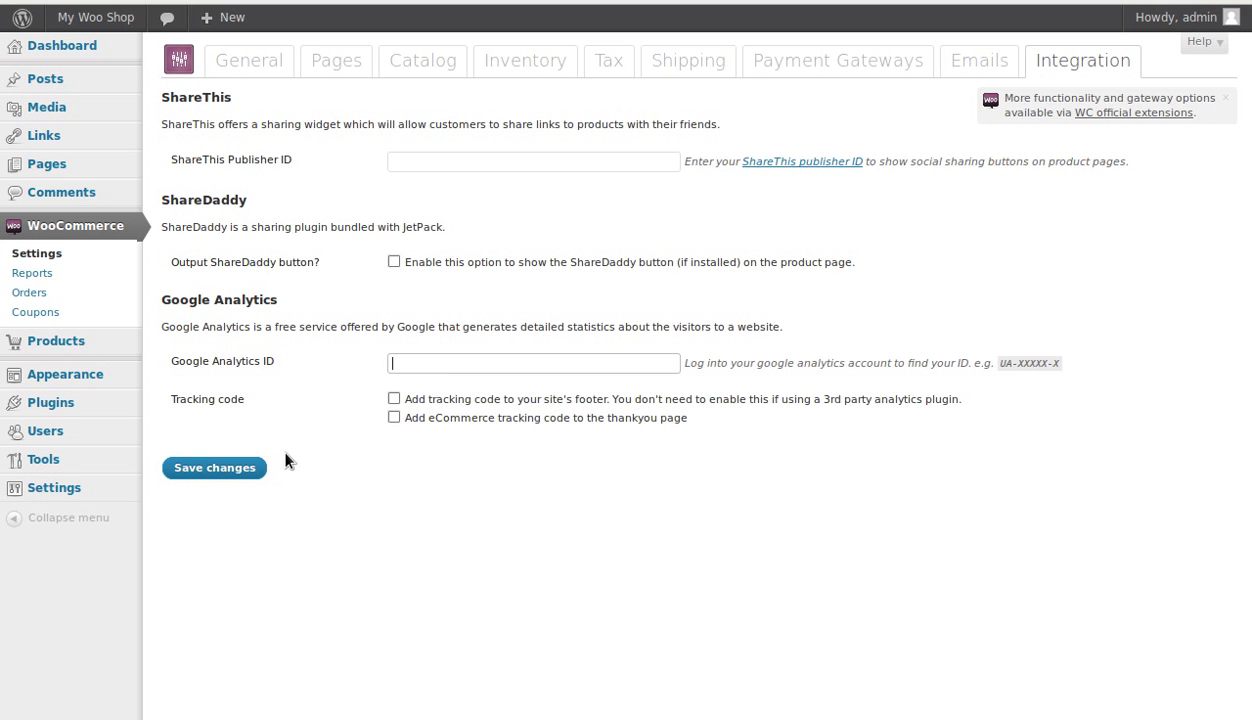
- Start a new WooCommerce product and name it "New phone"
mouse_move(64, 345)
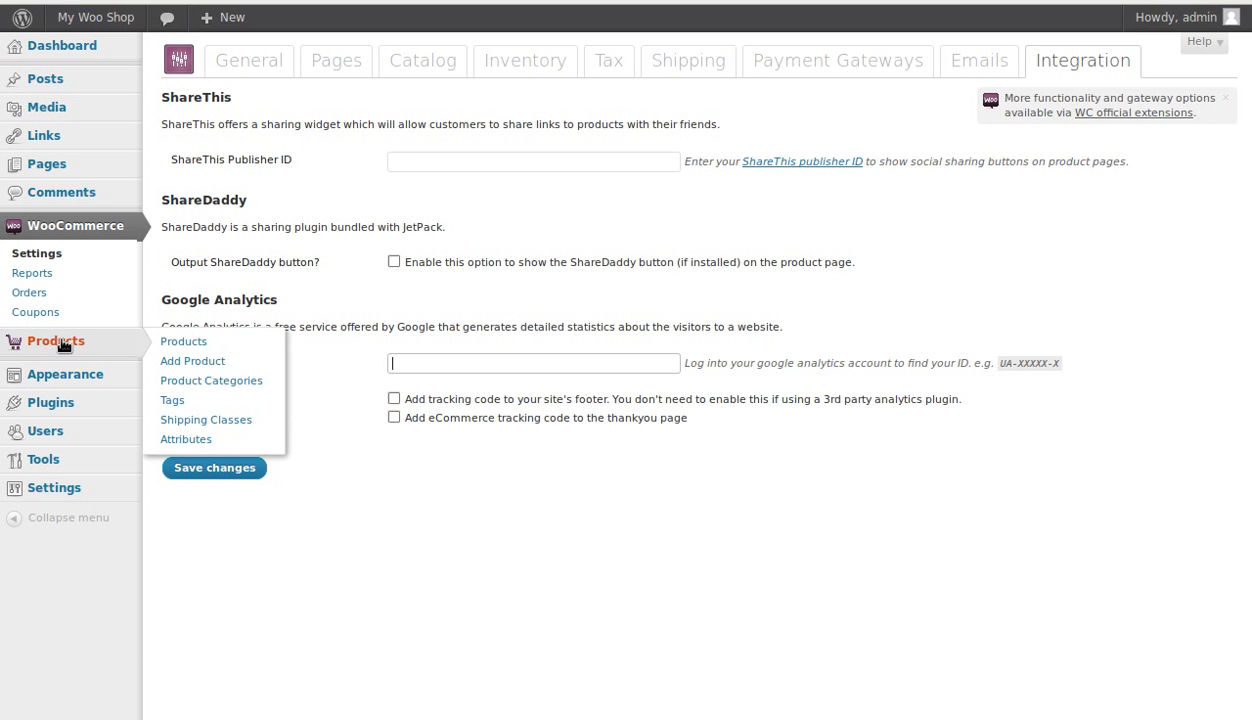
click(196, 362)
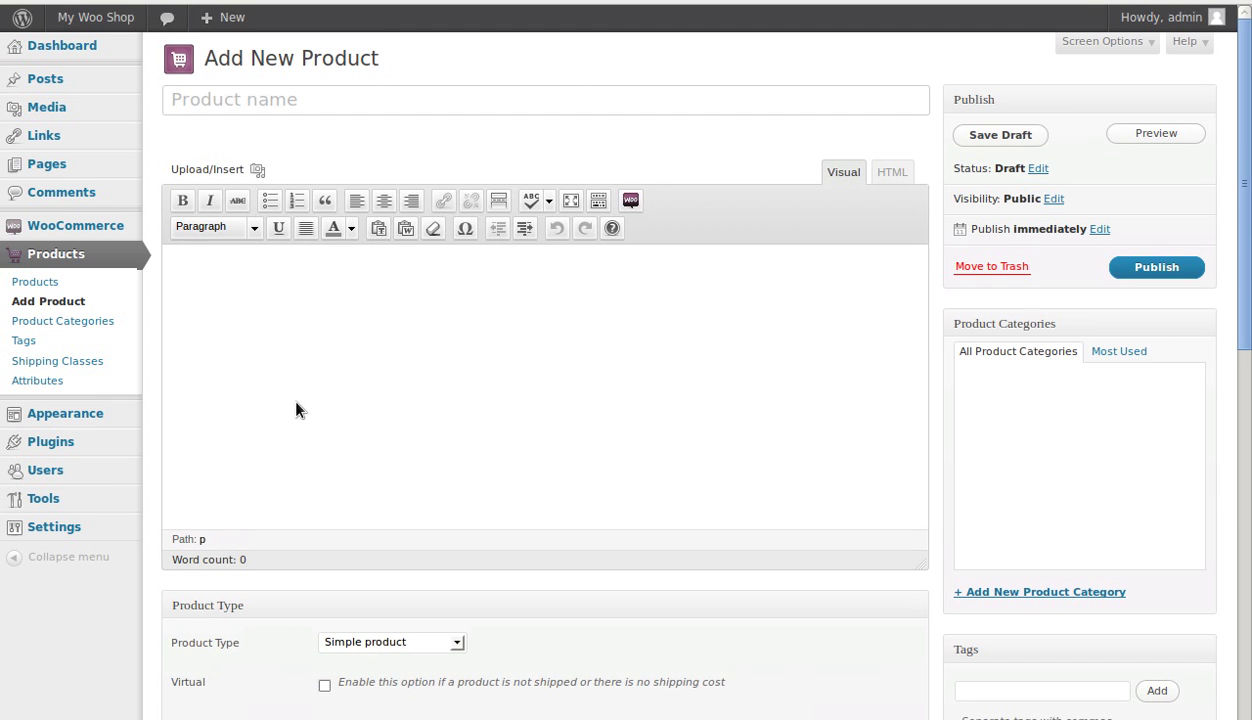
click(267, 101)
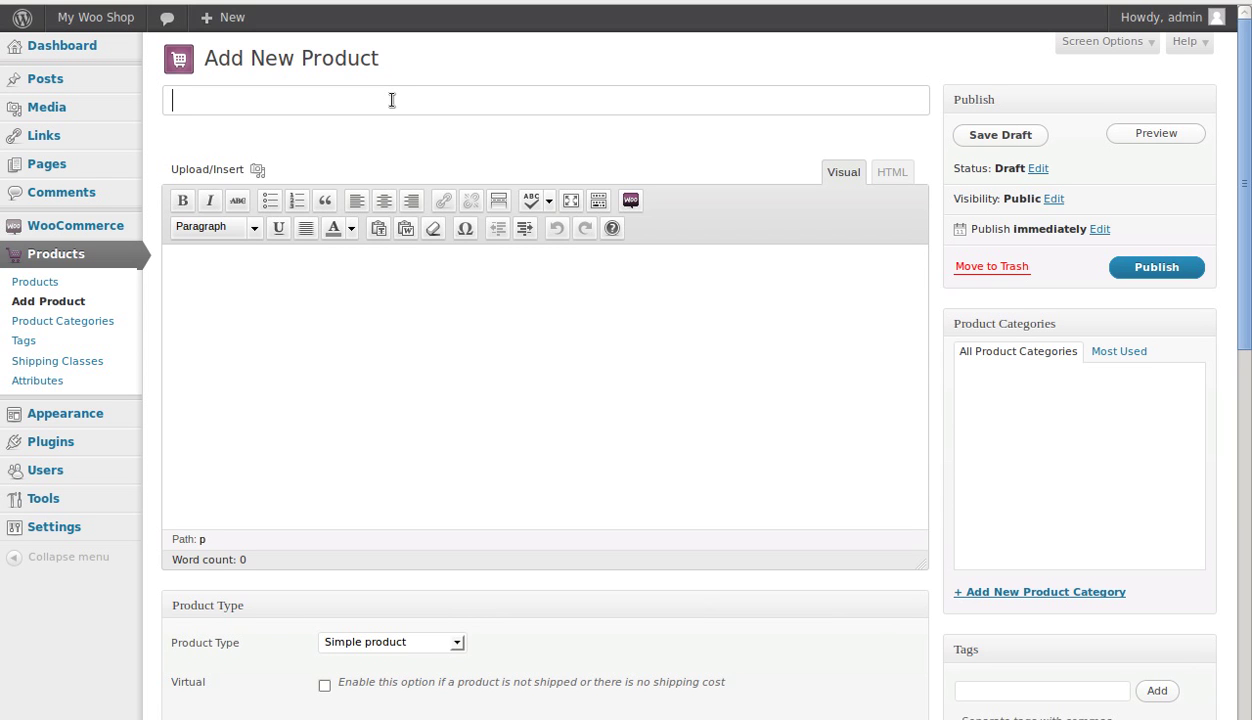
text(New phio)
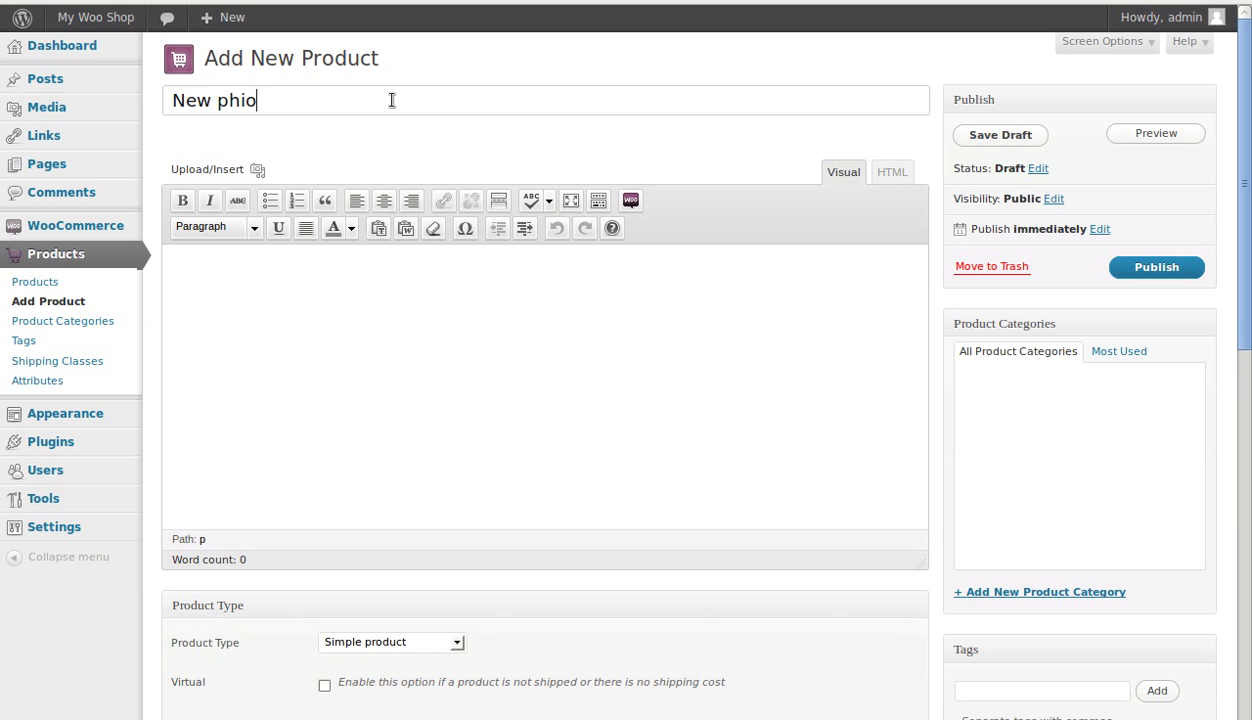
key(BackSpace)
key(BackSpace)
text(one)
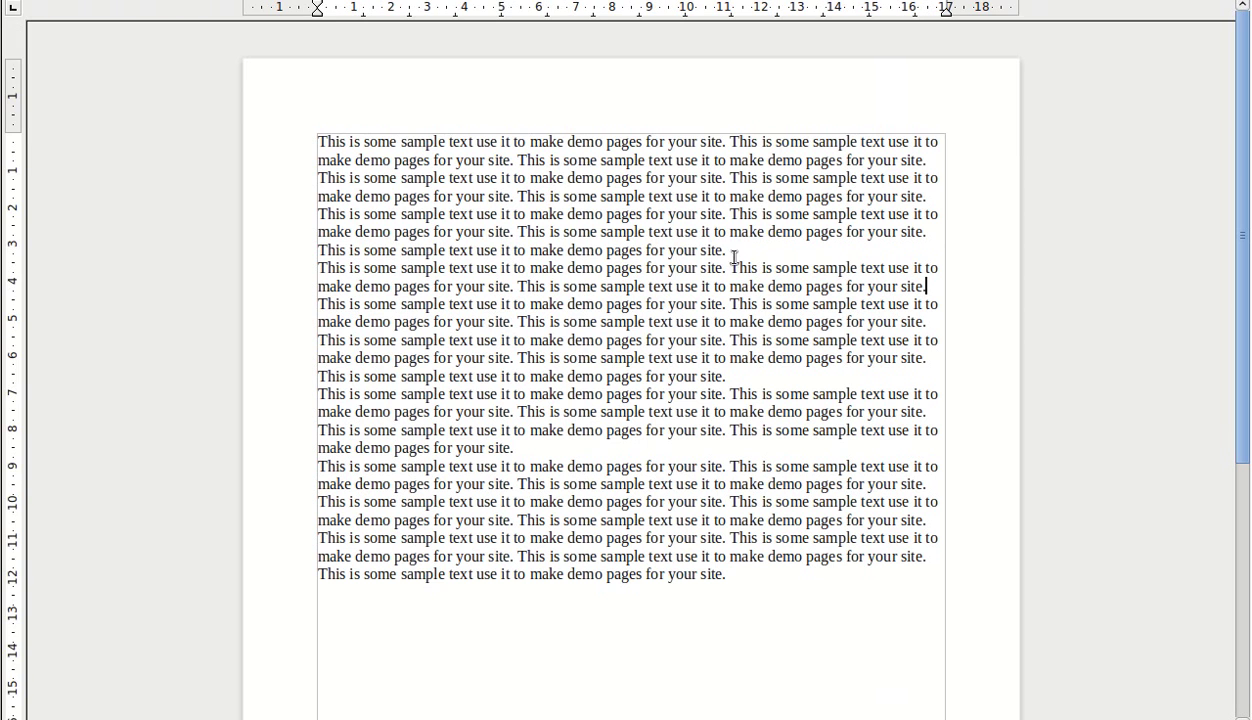
- Copy the first sample paragraph from the word-processor document and insert it as the product description using Paste from Word
drag(722, 250, 326, 150)
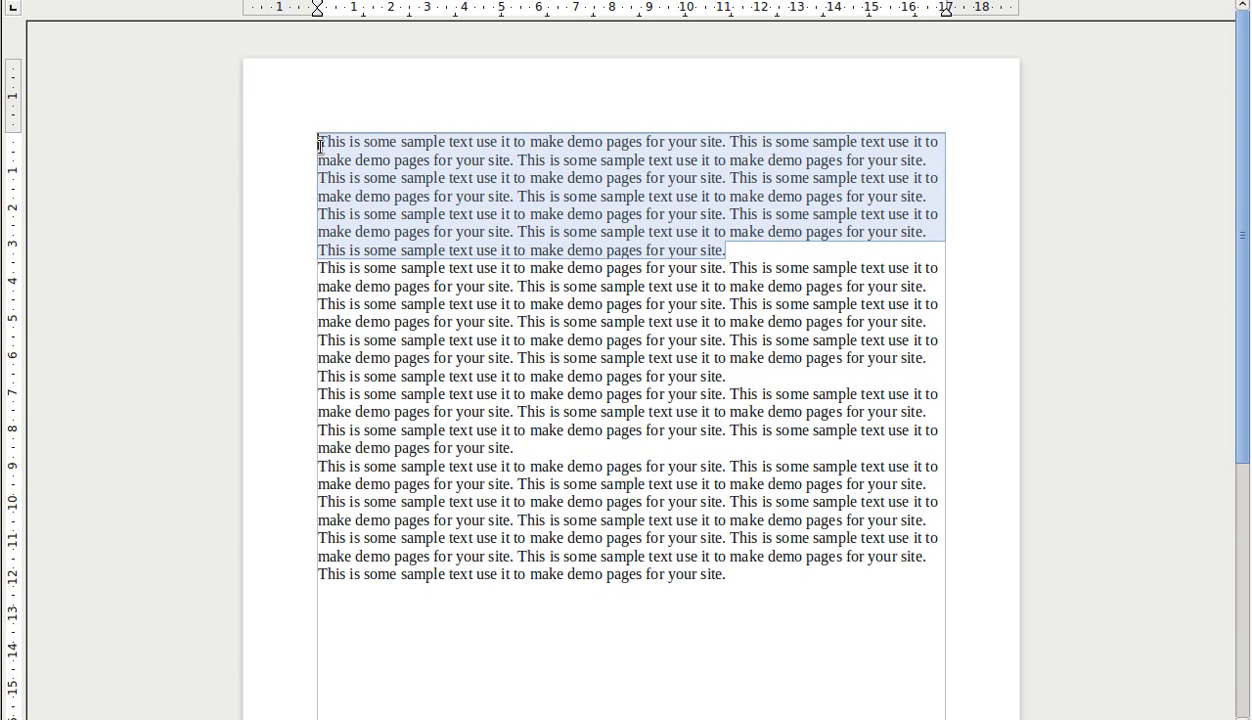
right_click(320, 146)
click(360, 483)
key(alt+Tab)
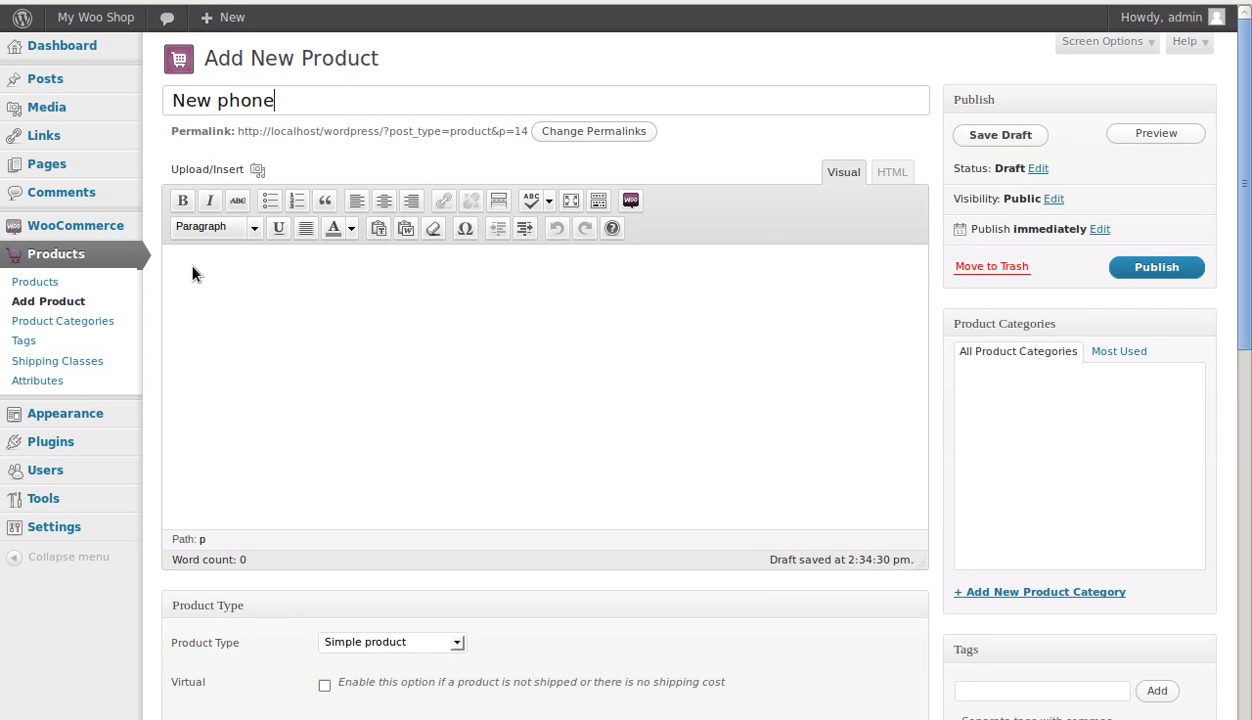
click(408, 230)
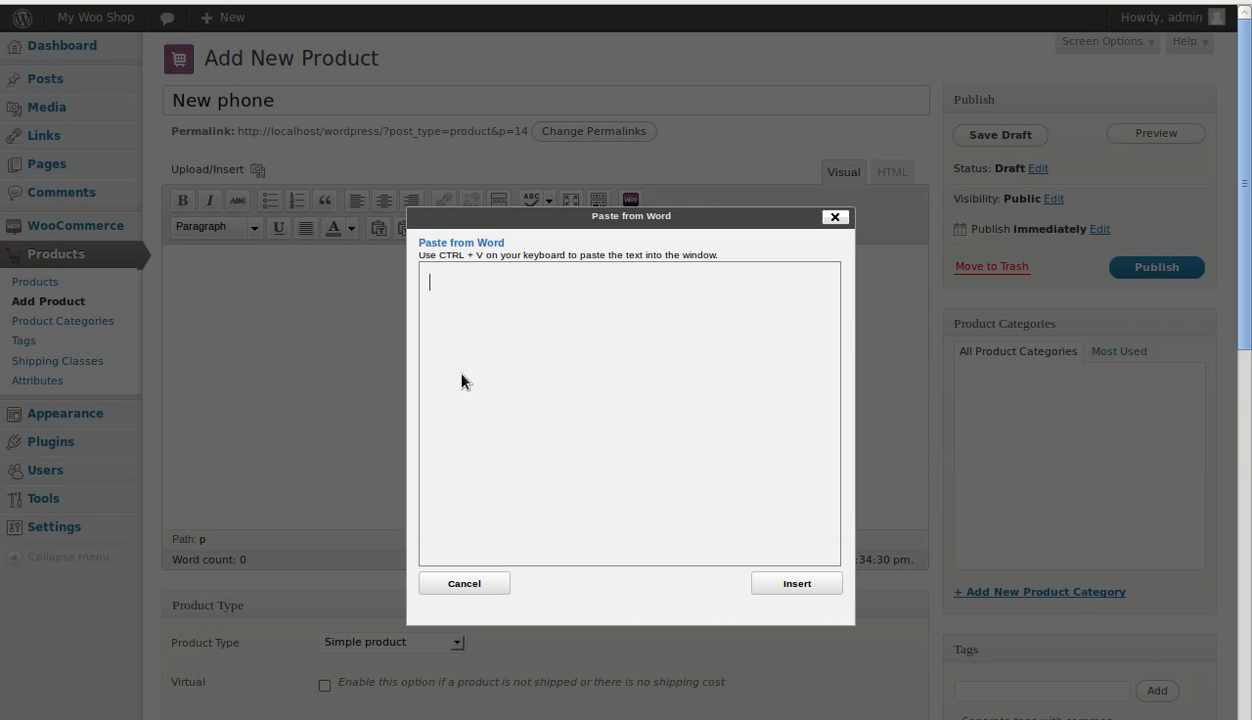
key(ctrl+v)
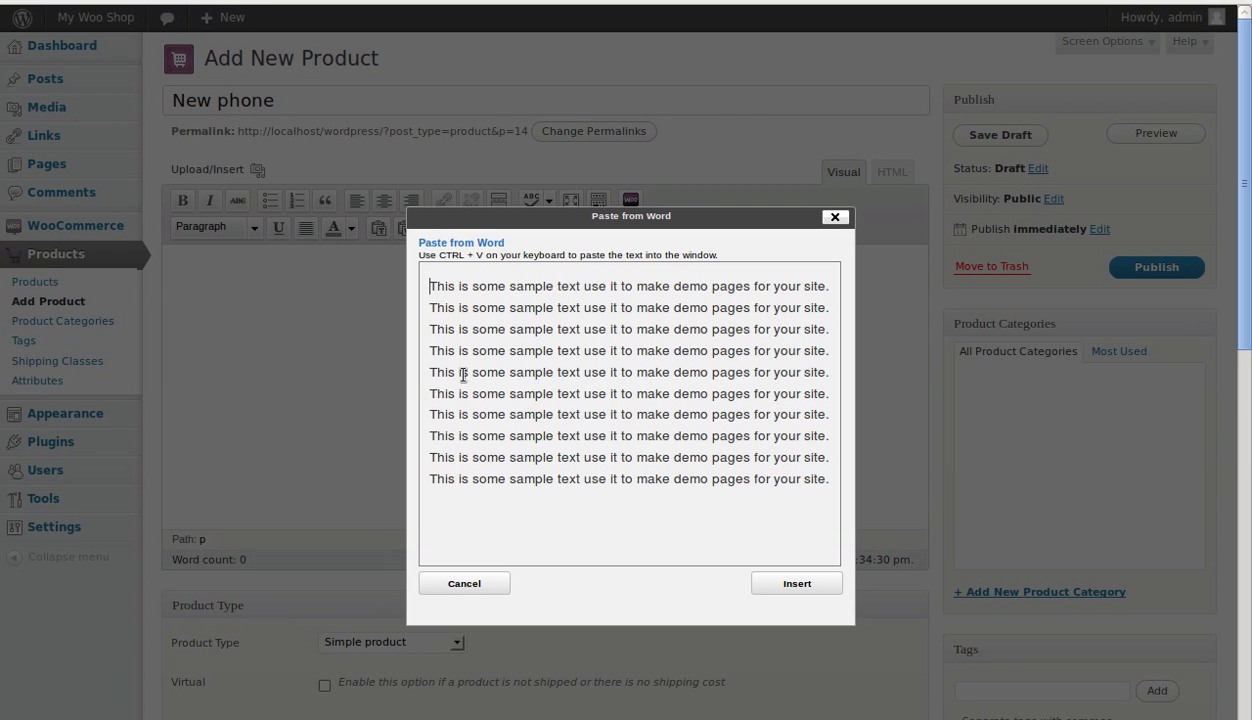
click(808, 585)
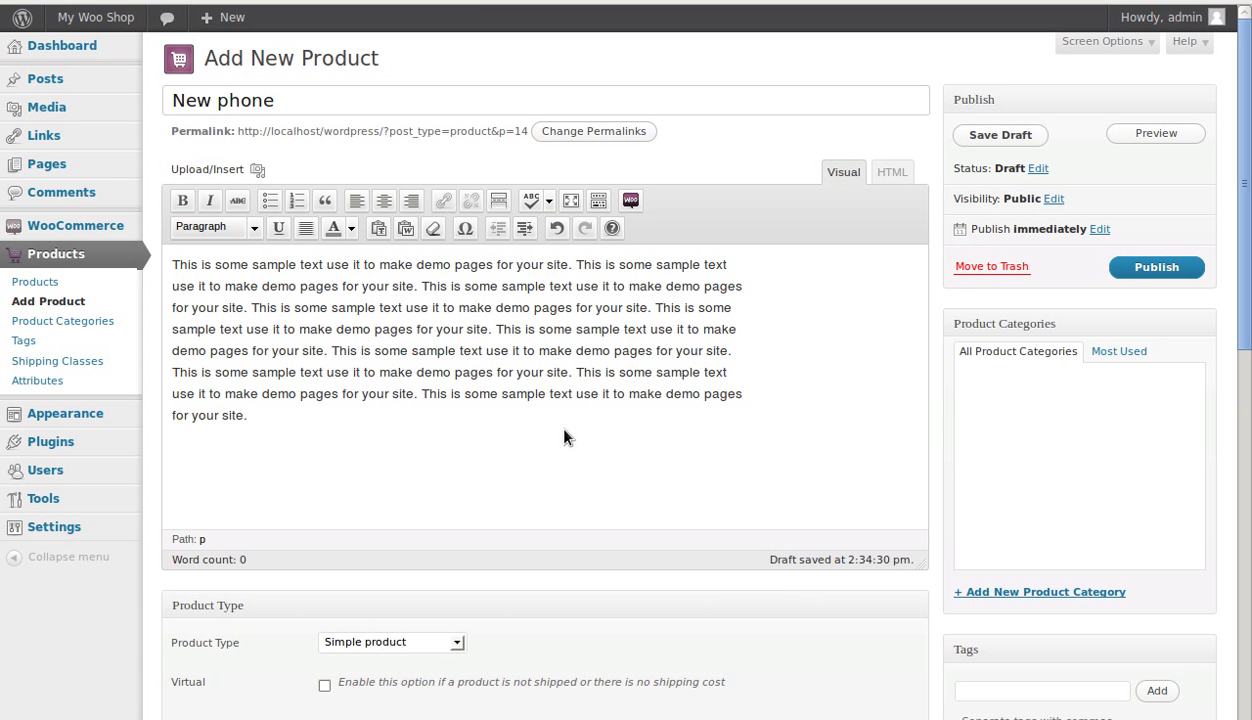
- Upload p5.jpg from the Desktop folder through the product's featured image option
scroll(572, 424, down, 3)
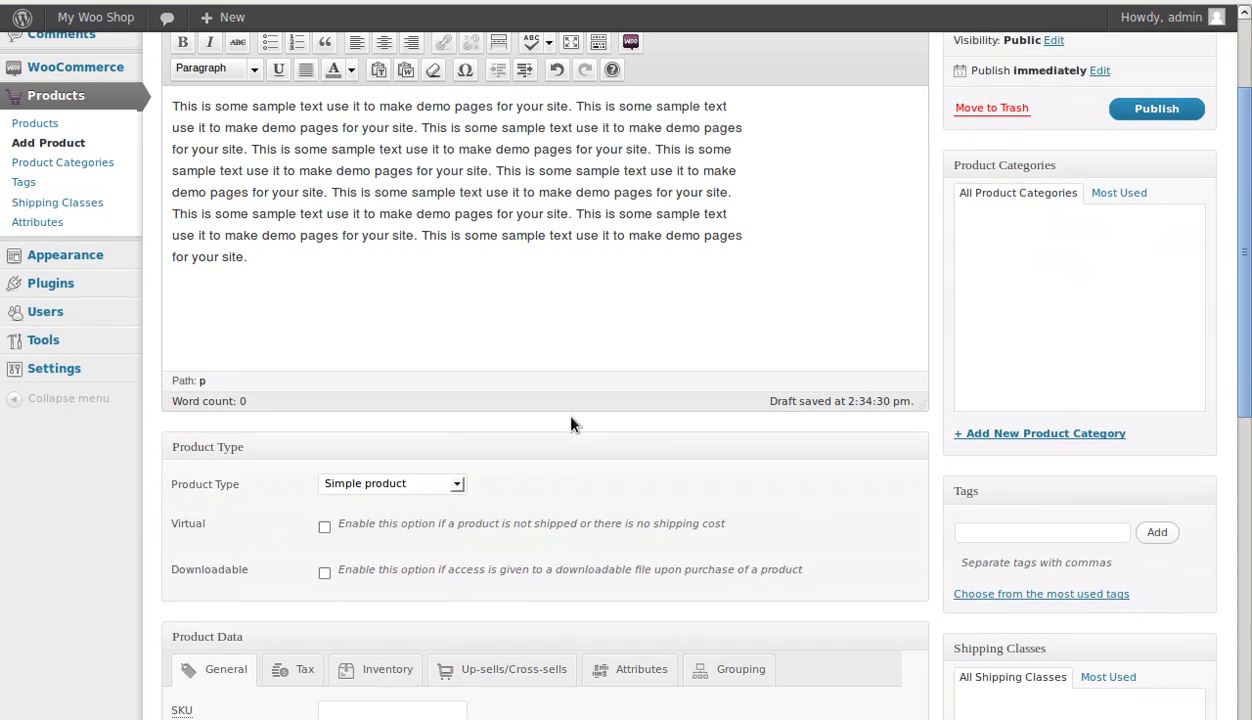
scroll(572, 424, down, 5)
scroll(572, 424, down, 2)
scroll(572, 424, down, 1)
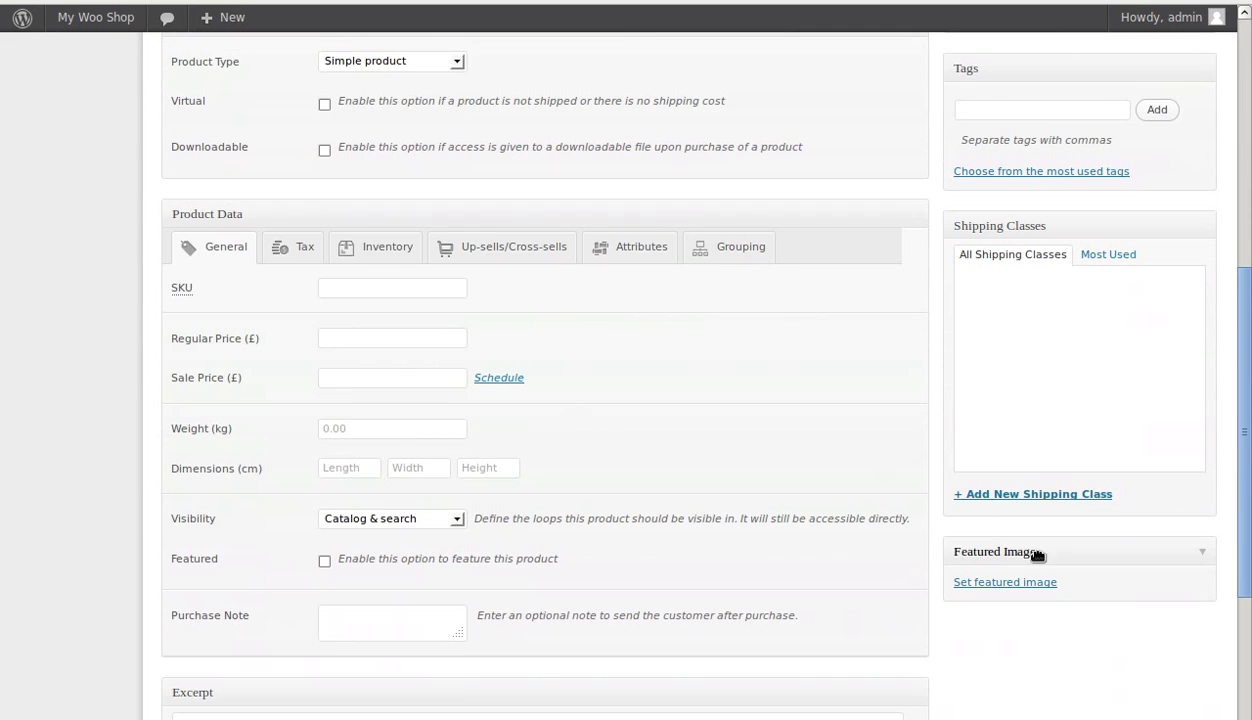
click(988, 585)
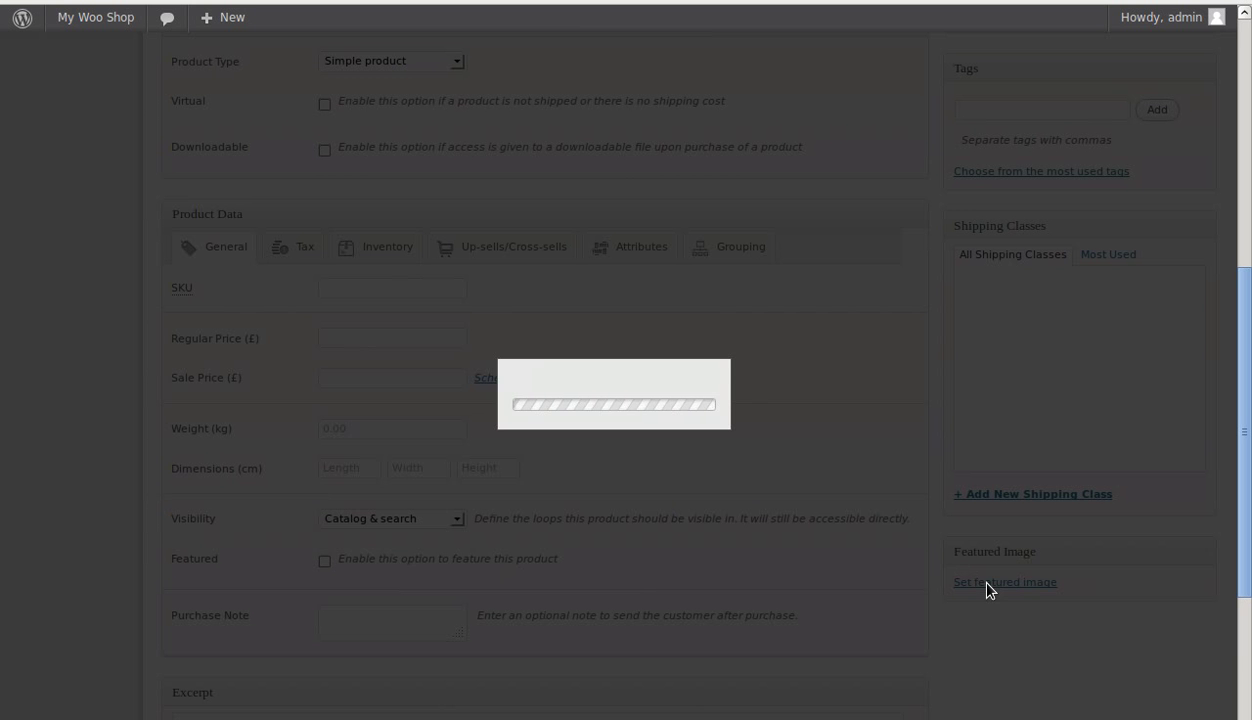
click(645, 292)
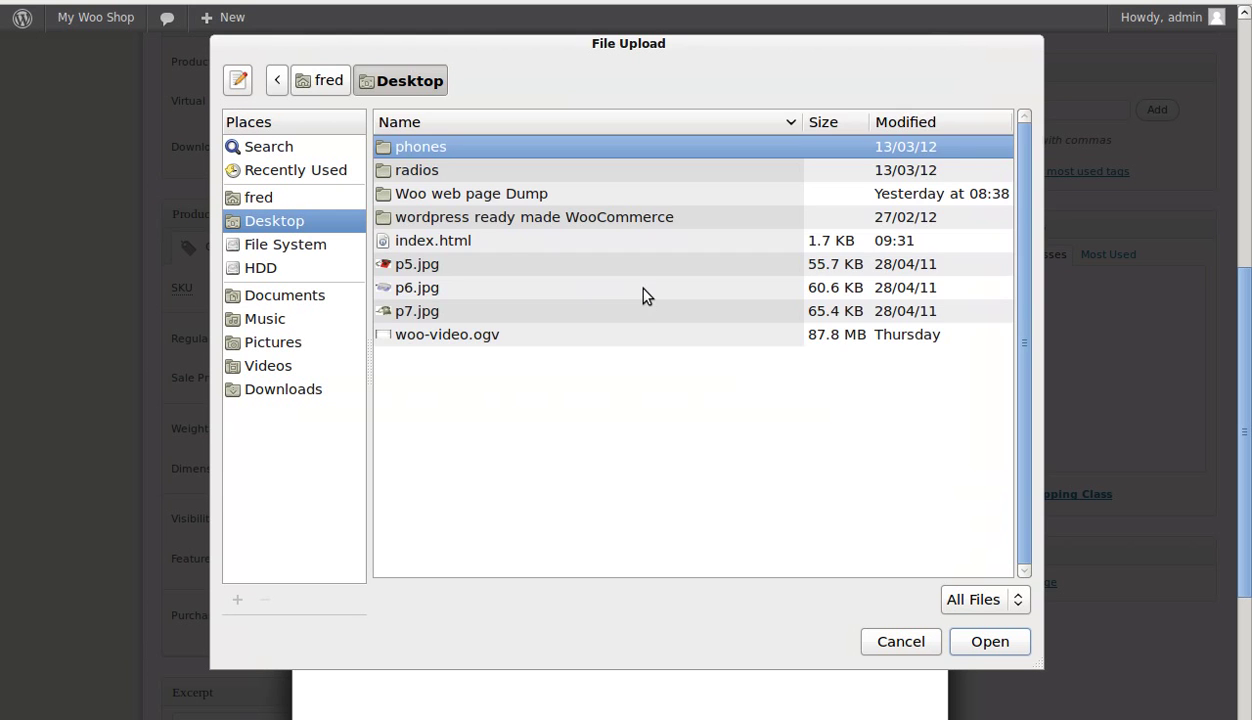
click(418, 268)
click(996, 645)
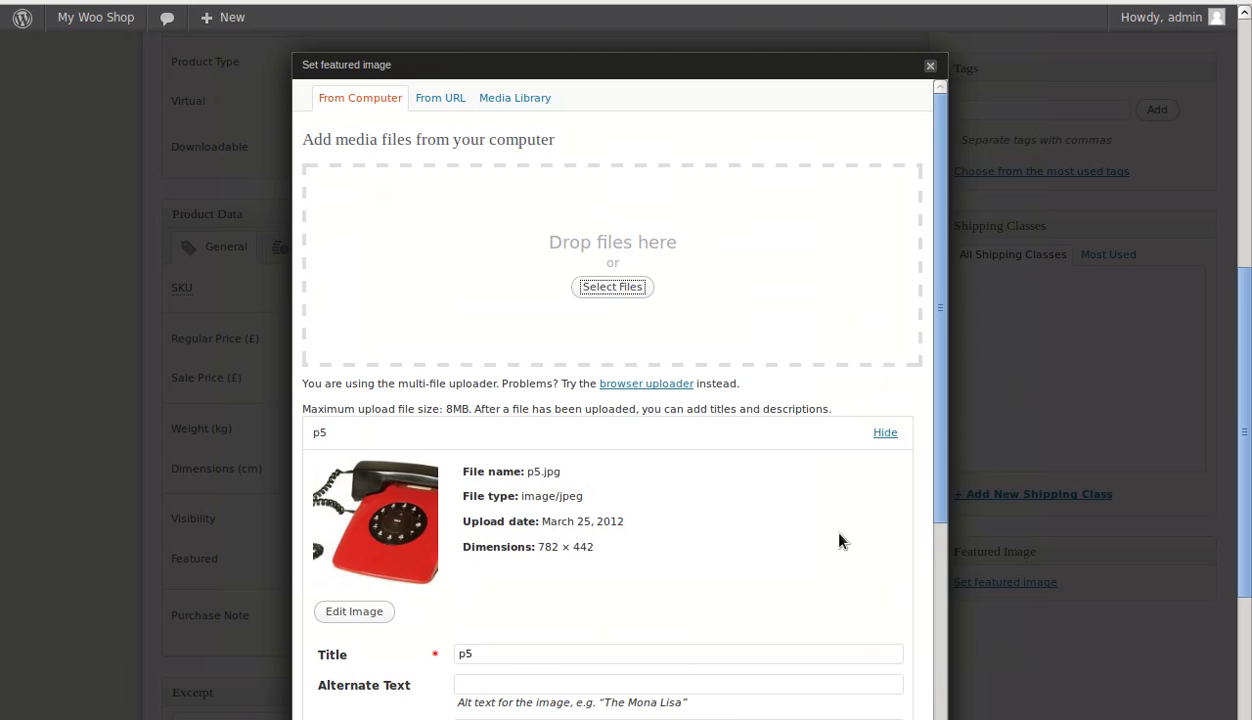
- Assign the uploaded p5 picture as the product's featured image and close the image dialog
scroll(838, 540, down, 7)
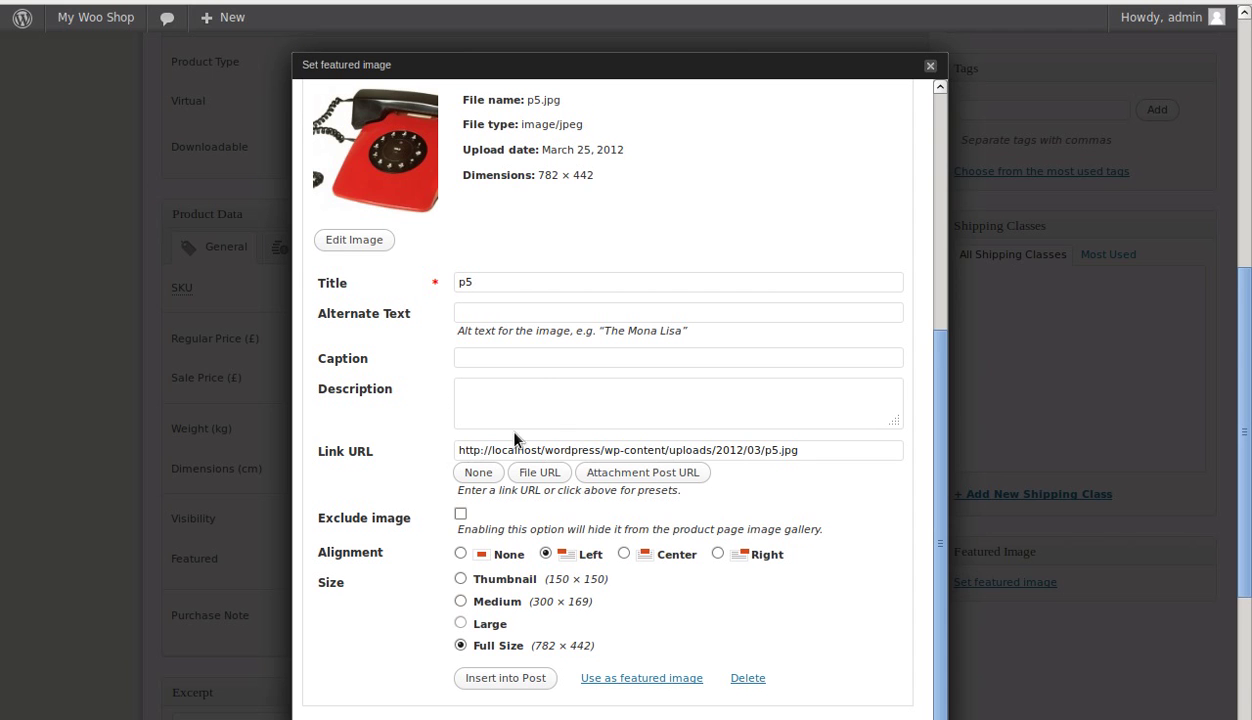
scroll(725, 484, down, 2)
scroll(725, 484, down, 2)
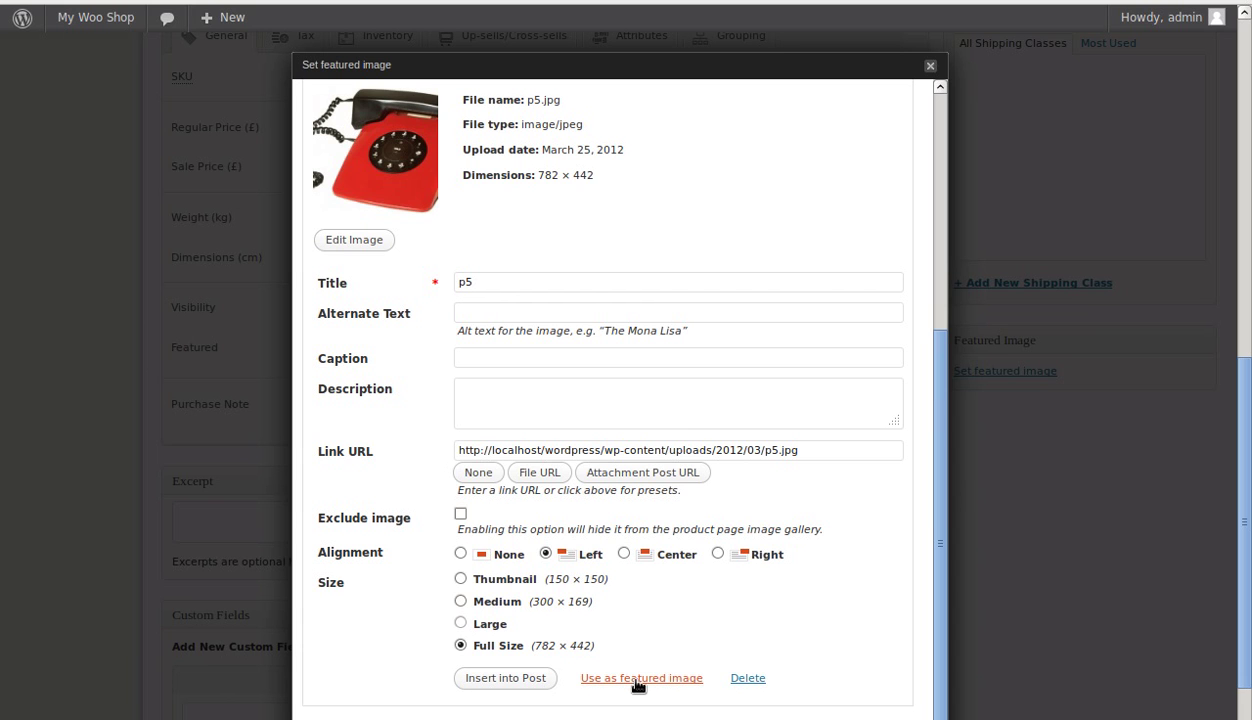
click(637, 680)
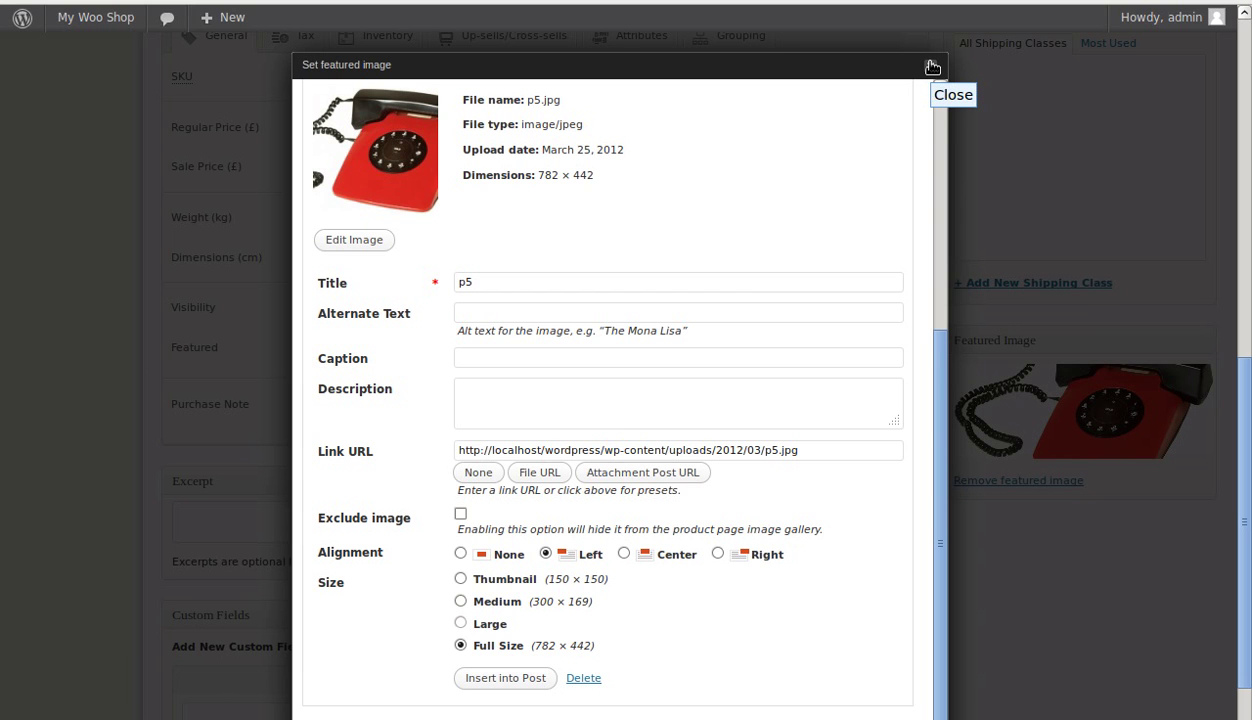
click(932, 67)
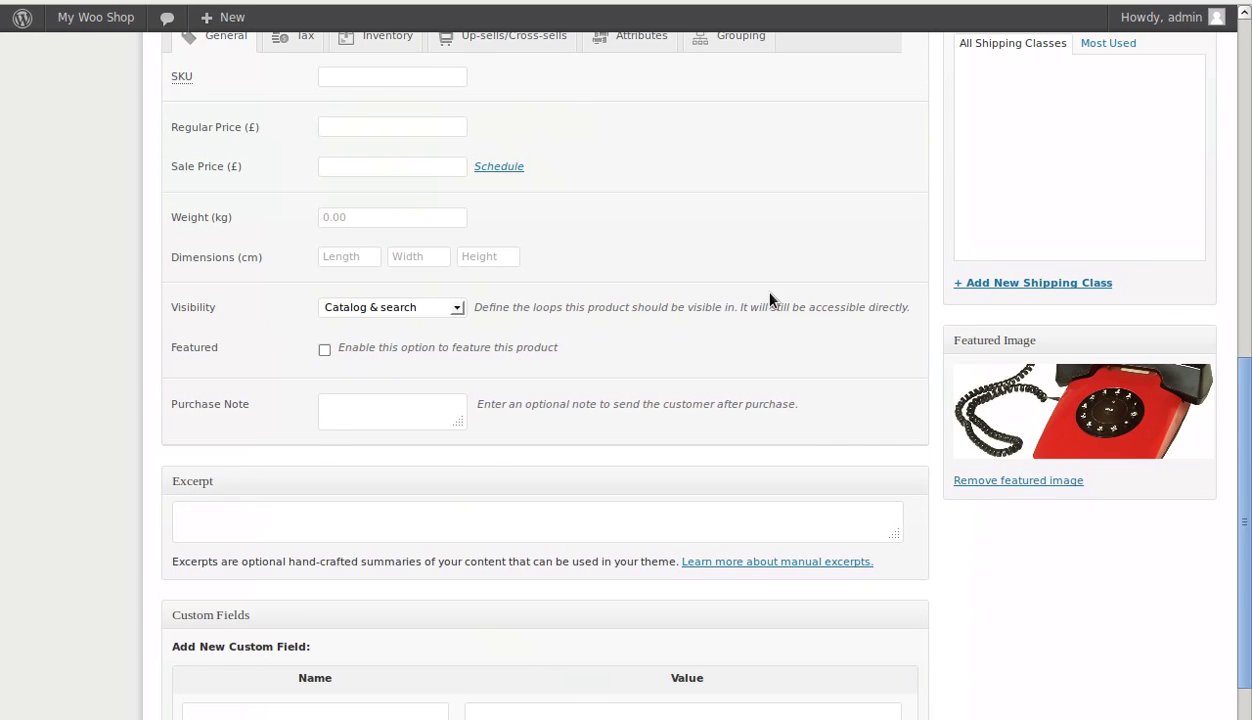
- Change the product type to Variable product
scroll(770, 298, up, 3)
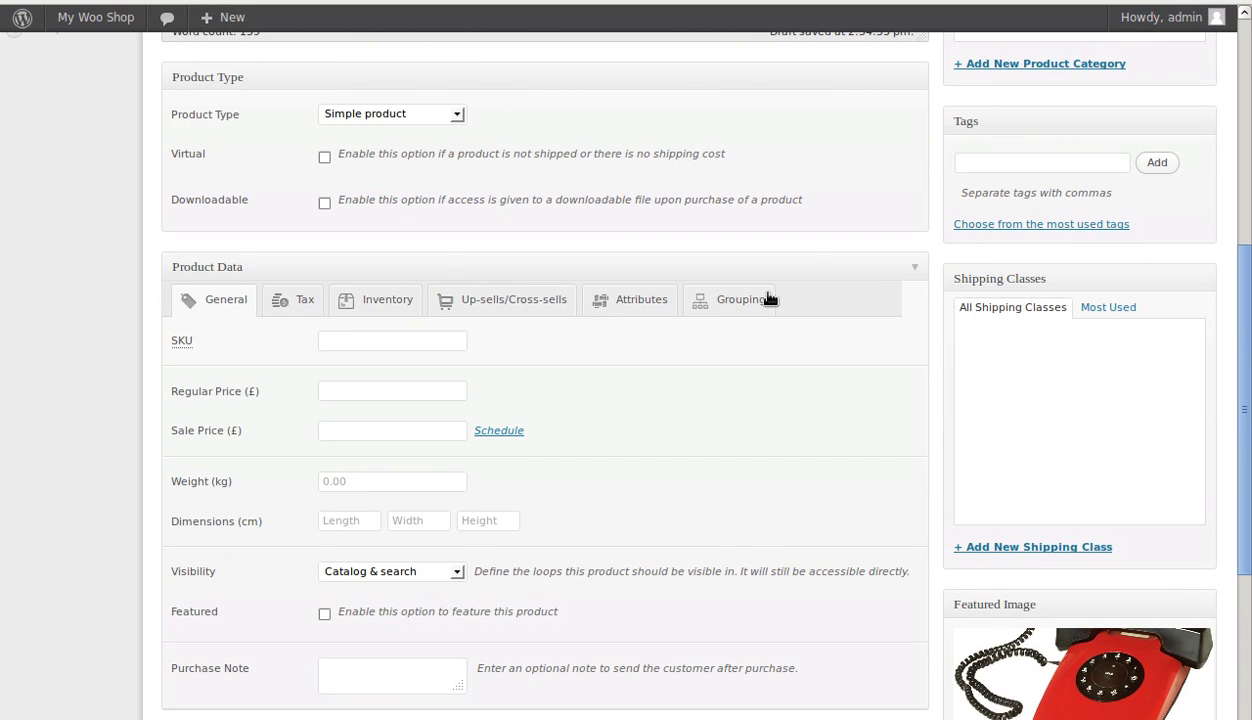
scroll(770, 298, up, 4)
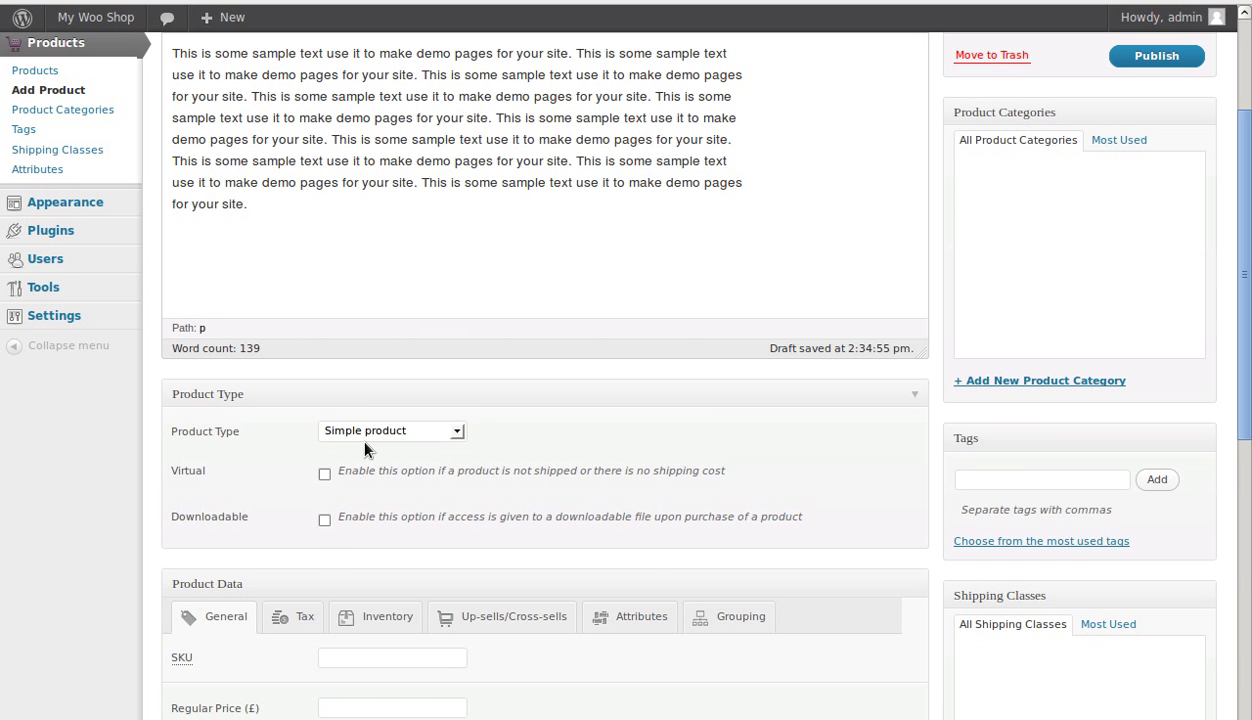
scroll(342, 440, down, 4)
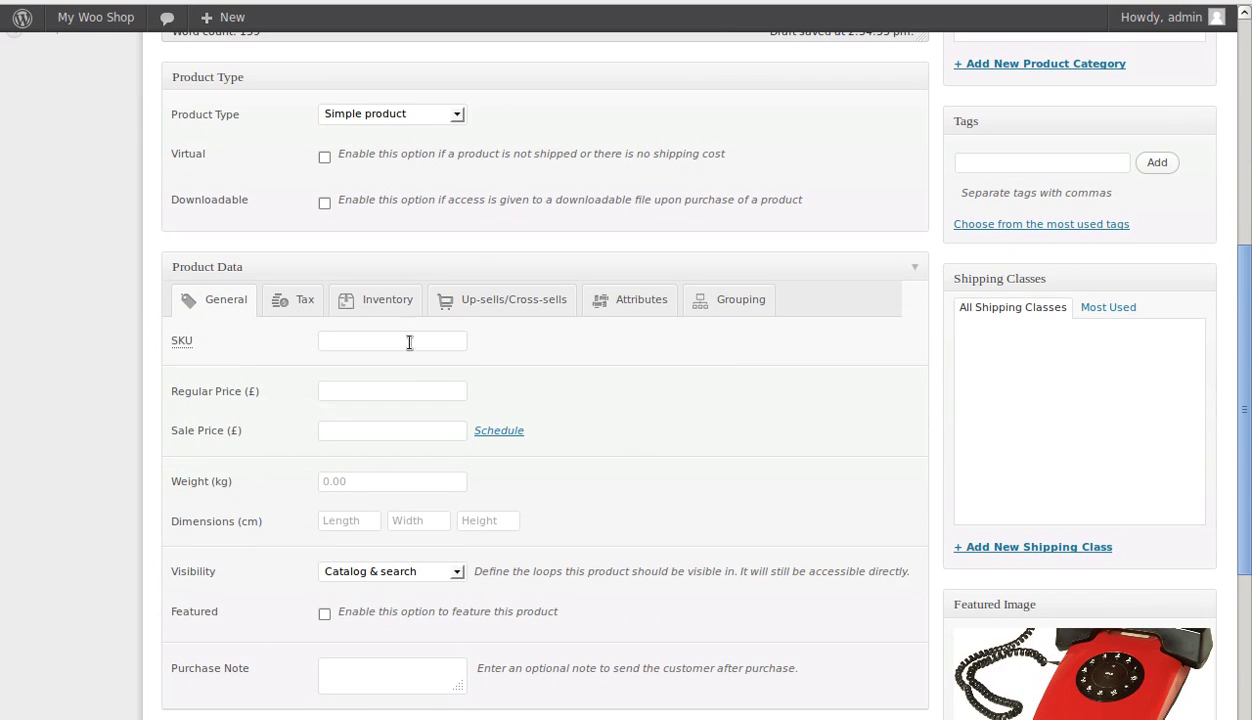
scroll(480, 543, down, 6)
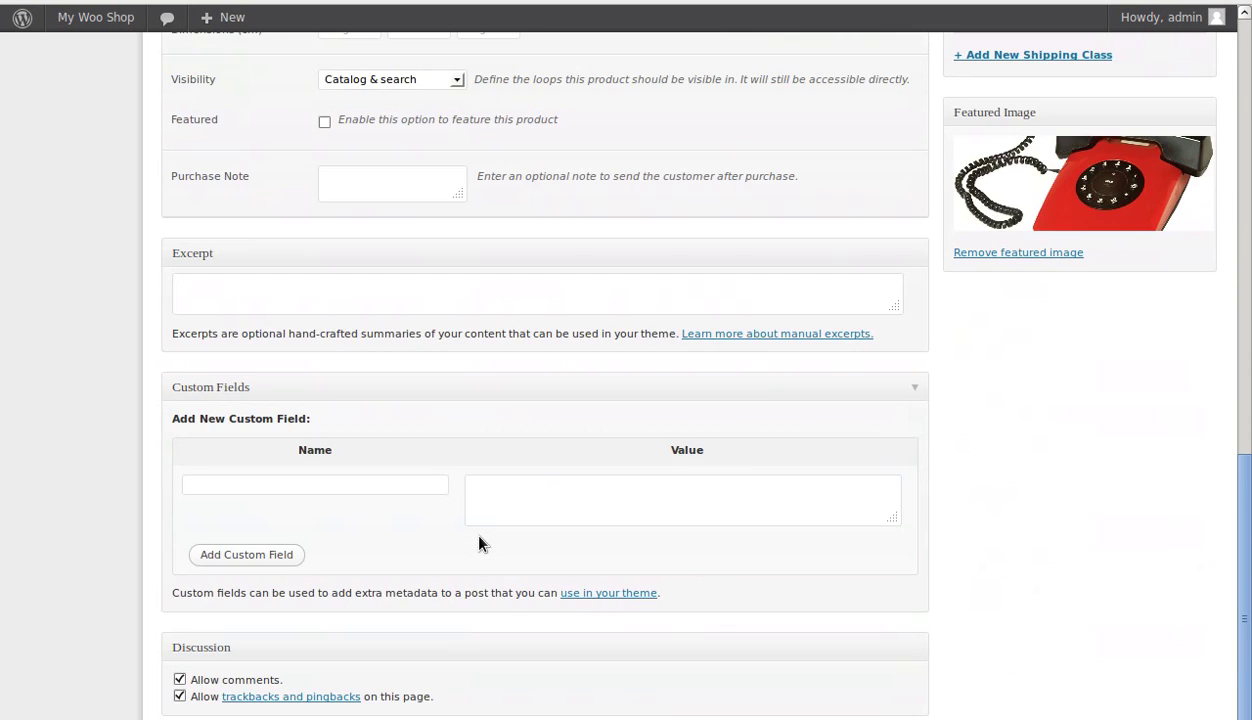
scroll(480, 543, up, 3)
scroll(480, 540, up, 10)
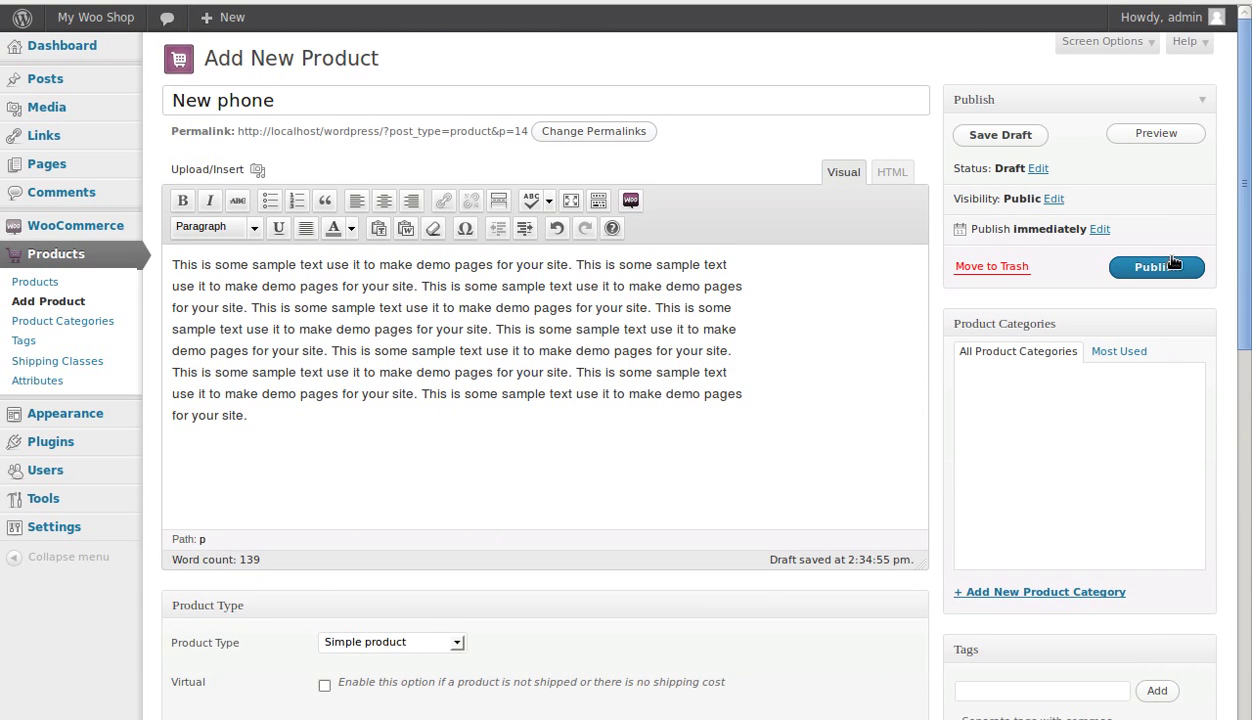
scroll(712, 489, down, 5)
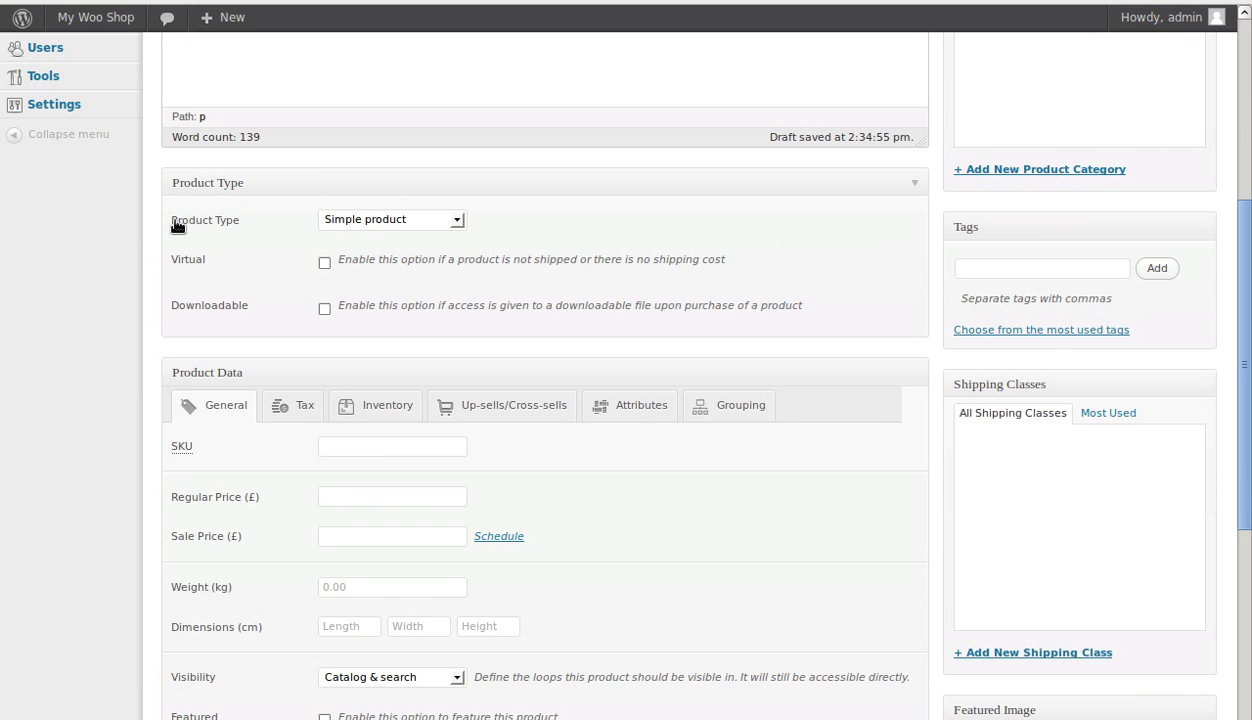
click(455, 221)
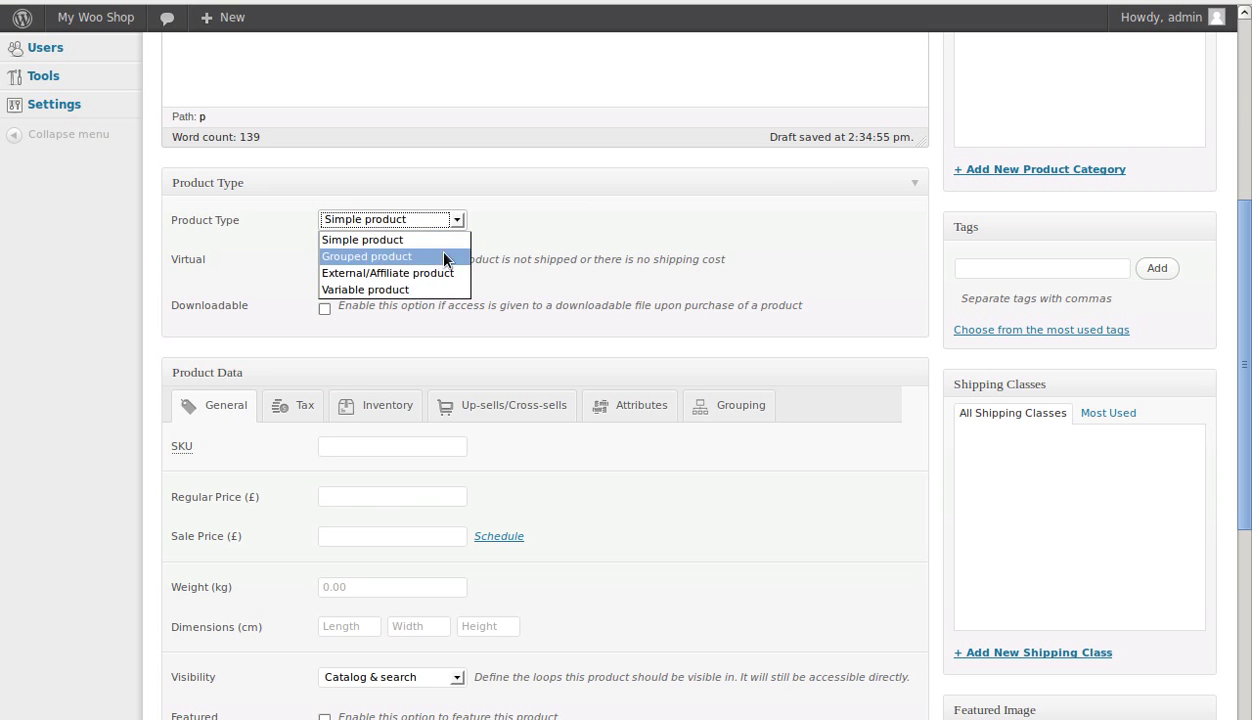
click(405, 291)
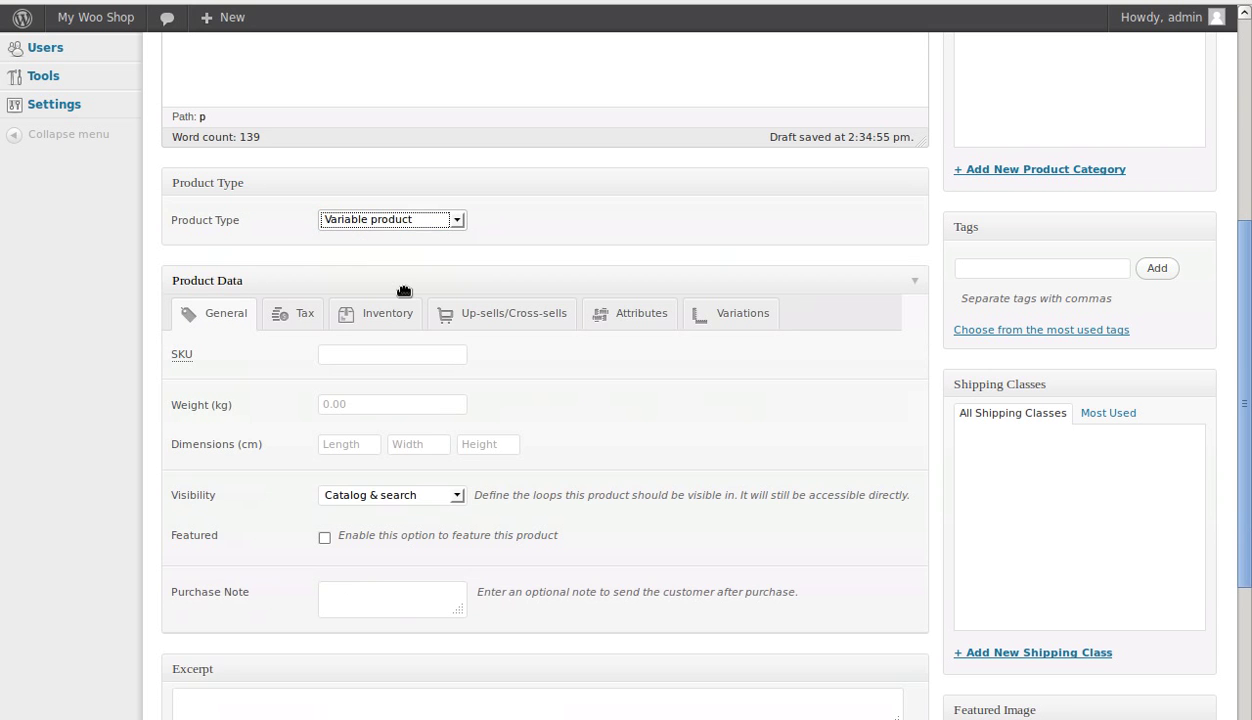
- Set the product's weight to 1.4 kg and its dimensions to 22 × 22 × 11 cm, leaving it not featured
click(345, 405)
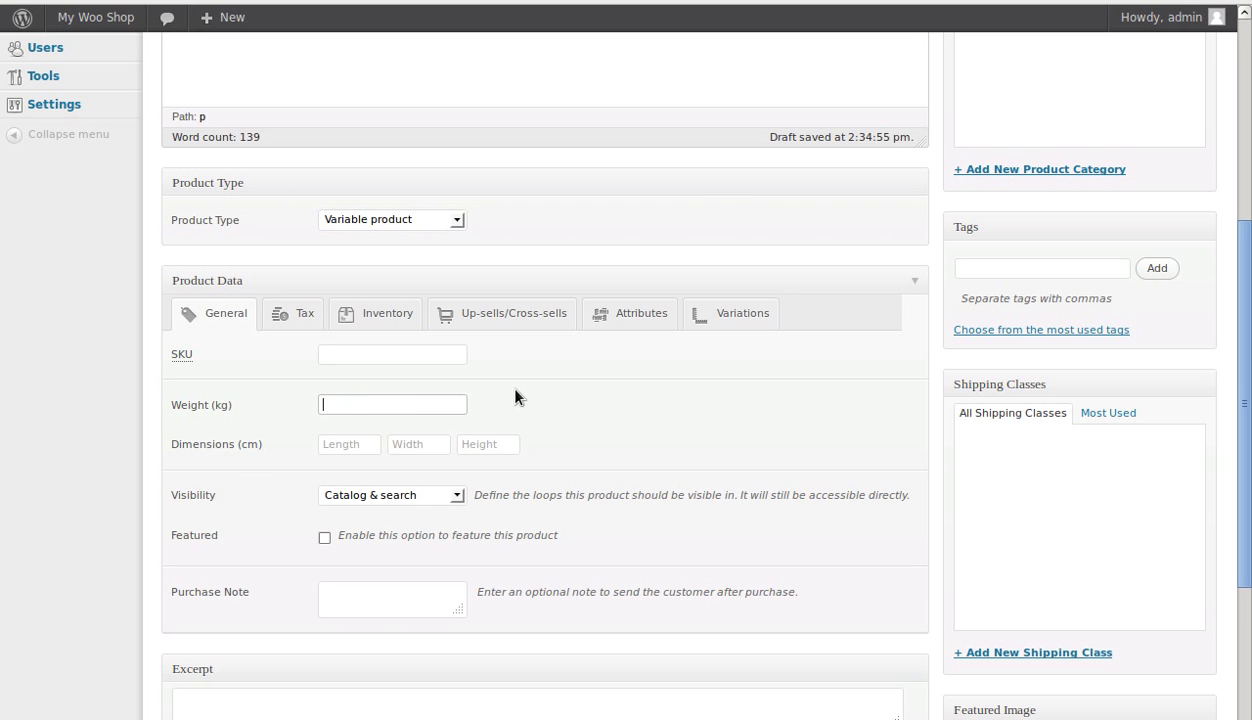
text(1)
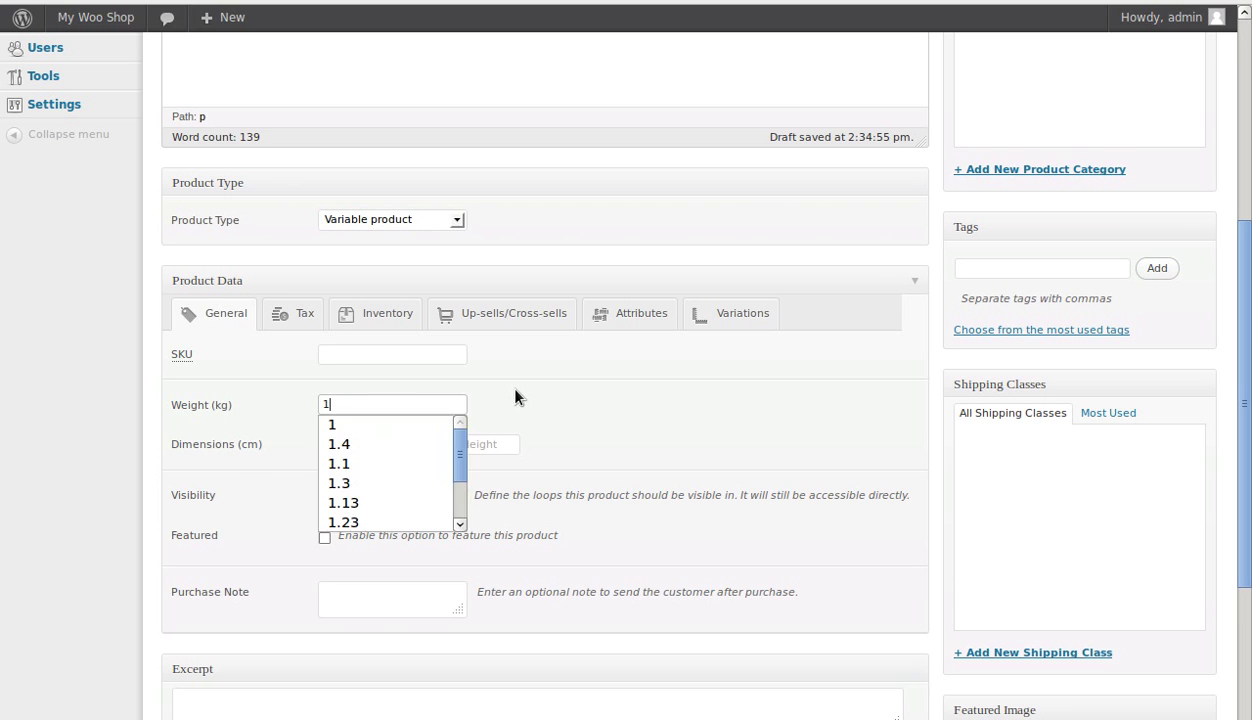
click(338, 438)
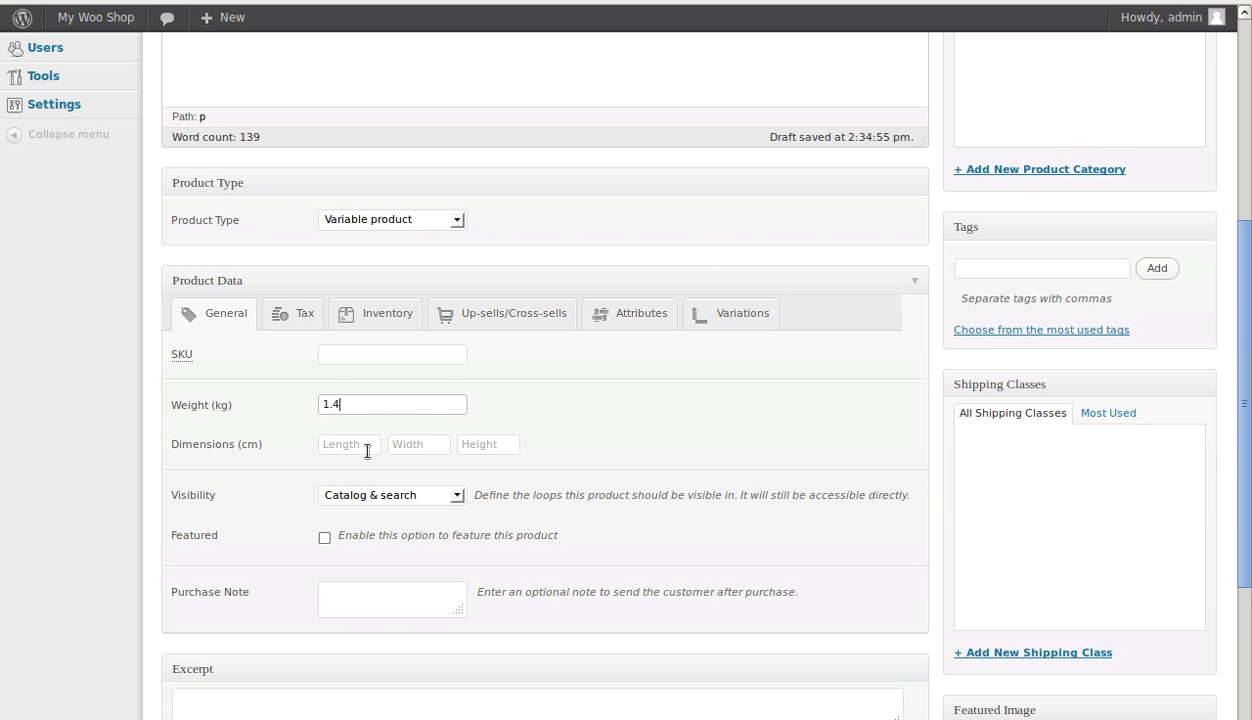
click(345, 446)
text(22)
click(432, 440)
text(22)
click(477, 443)
text(11)
click(551, 429)
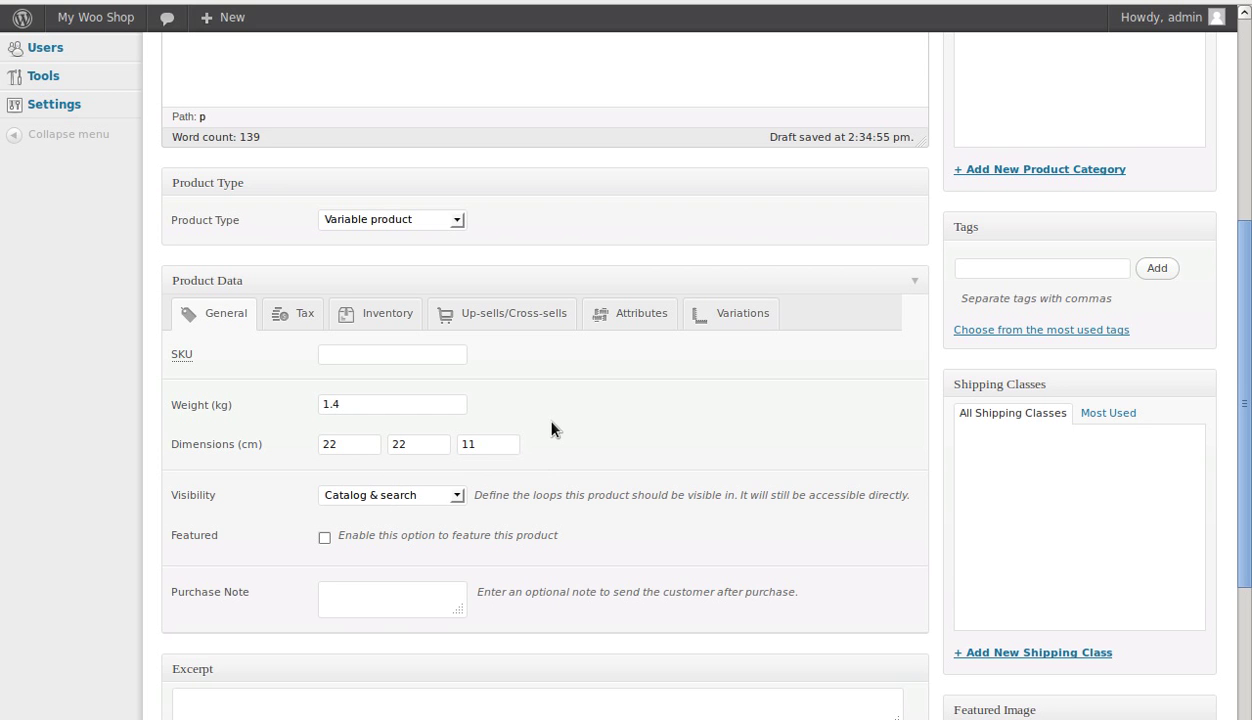
click(324, 538)
click(324, 538)
- Add a custom product attribute named "colour" with the values Red|Green|Blue
click(629, 316)
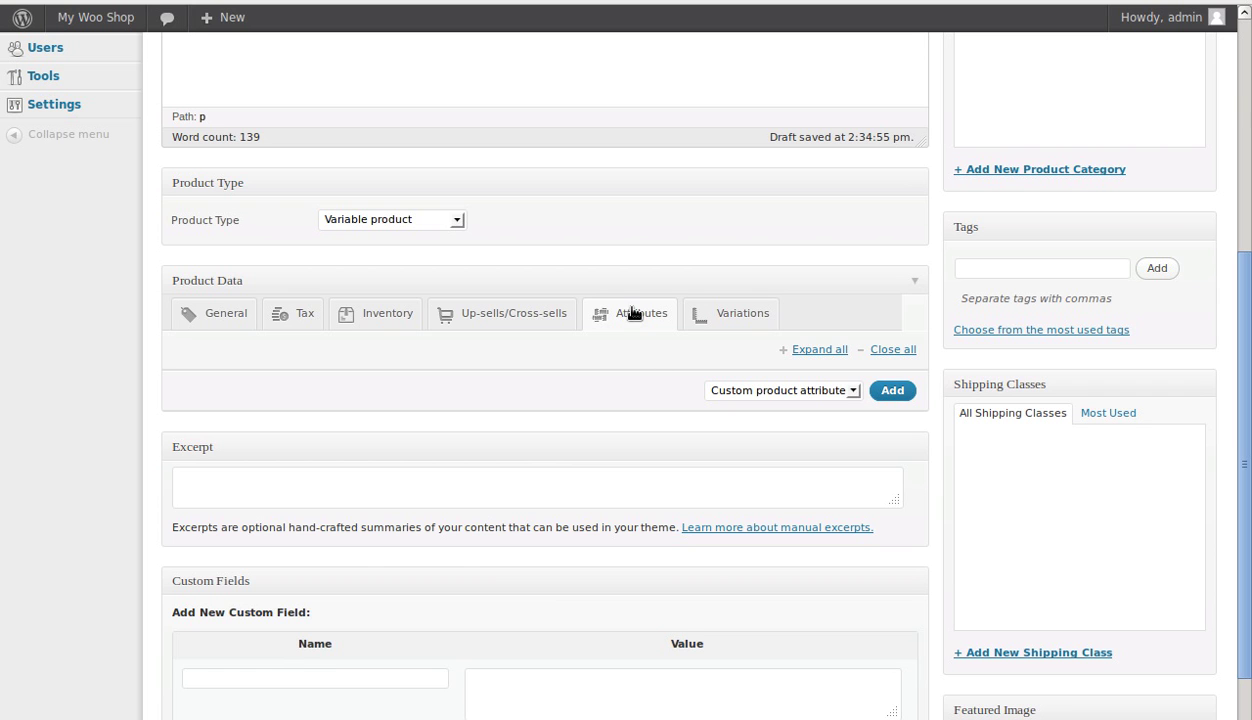
click(900, 397)
click(347, 458)
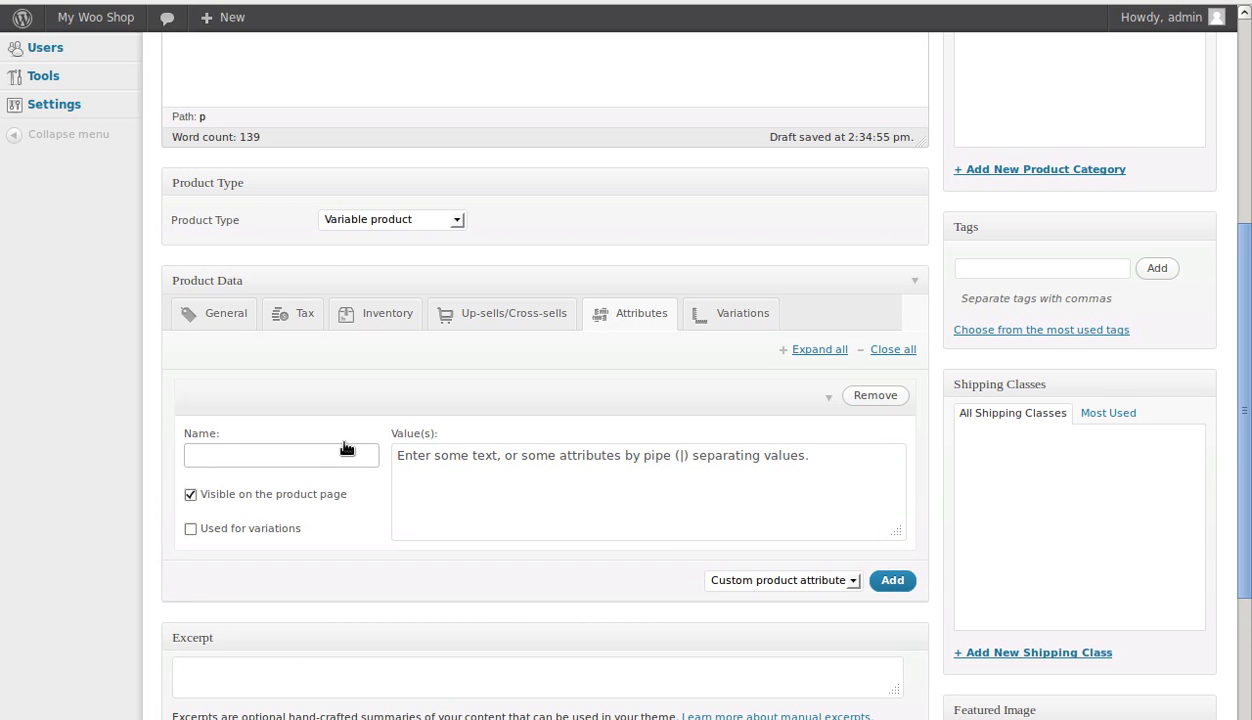
text(colou)
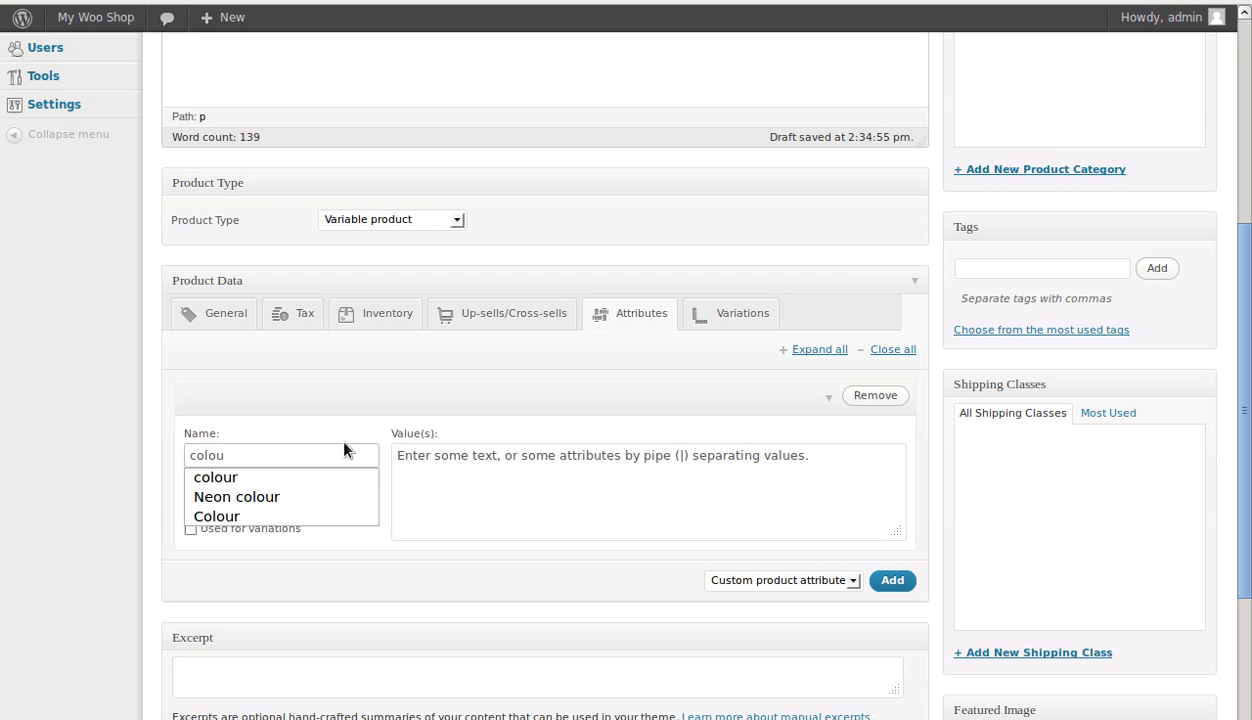
text(r)
key(Down)
click(424, 458)
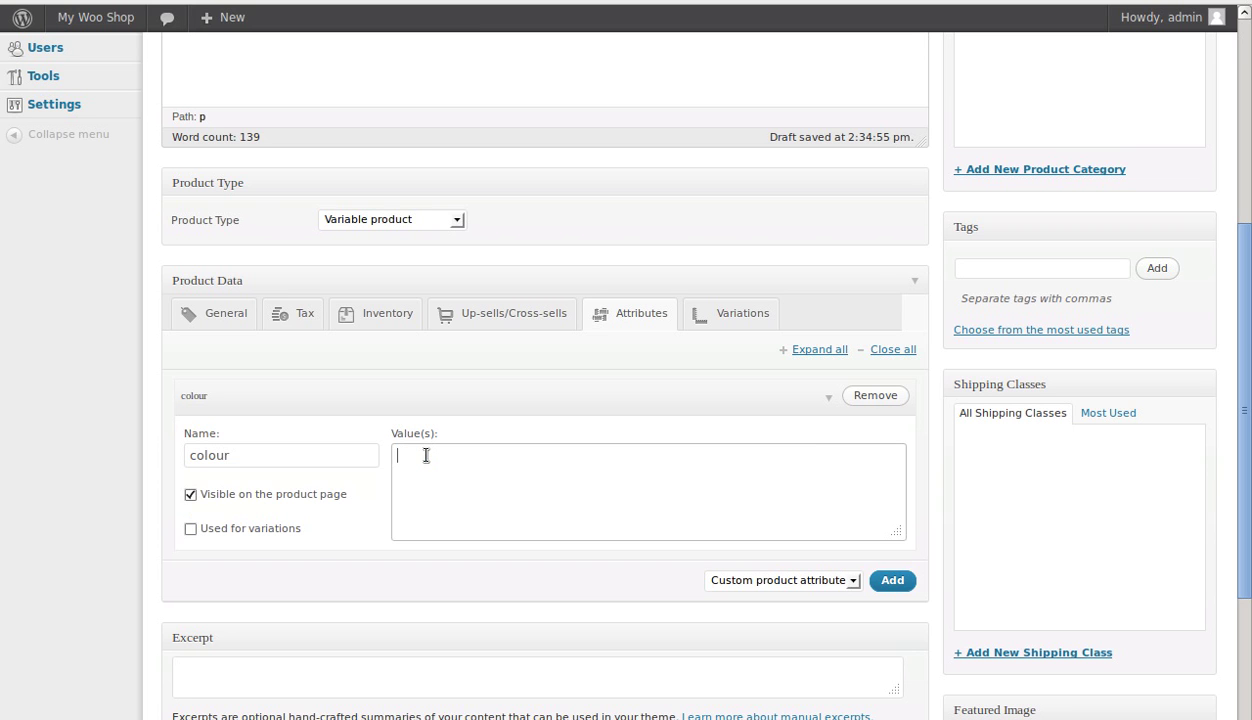
text(Red | Green|Blue)
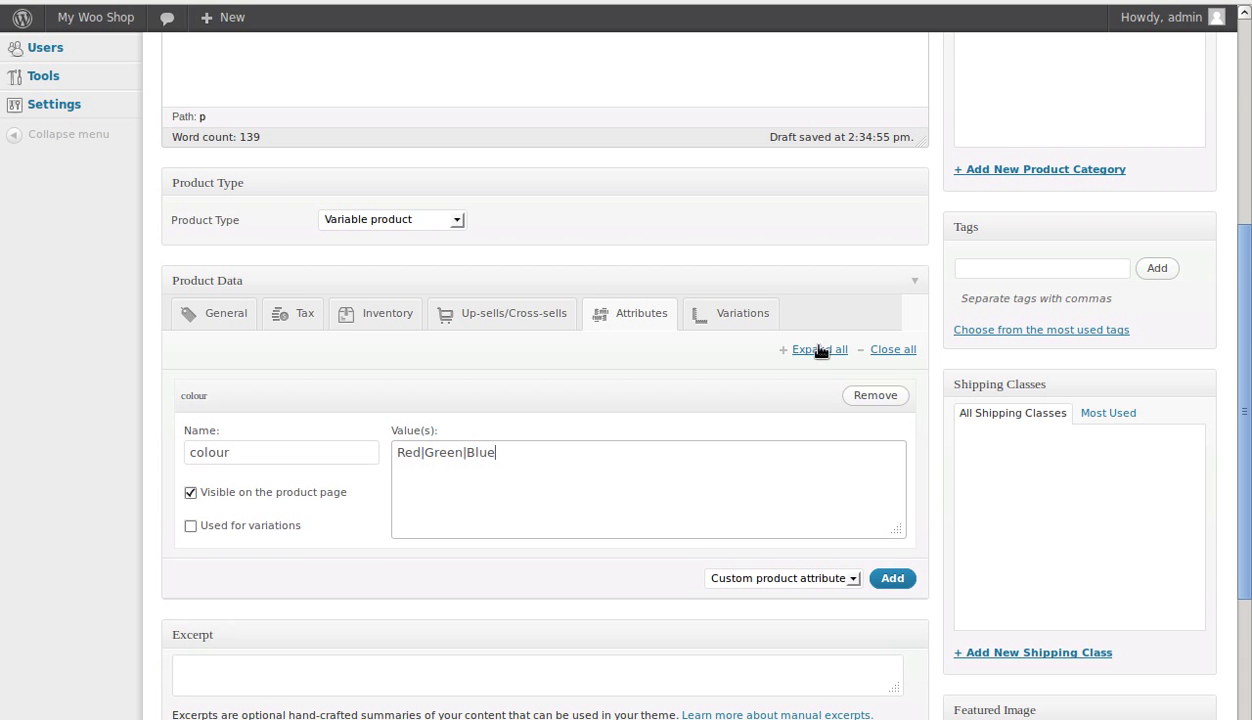
- Publish the New phone product
scroll(693, 380, down, 5)
scroll(695, 373, up, 3)
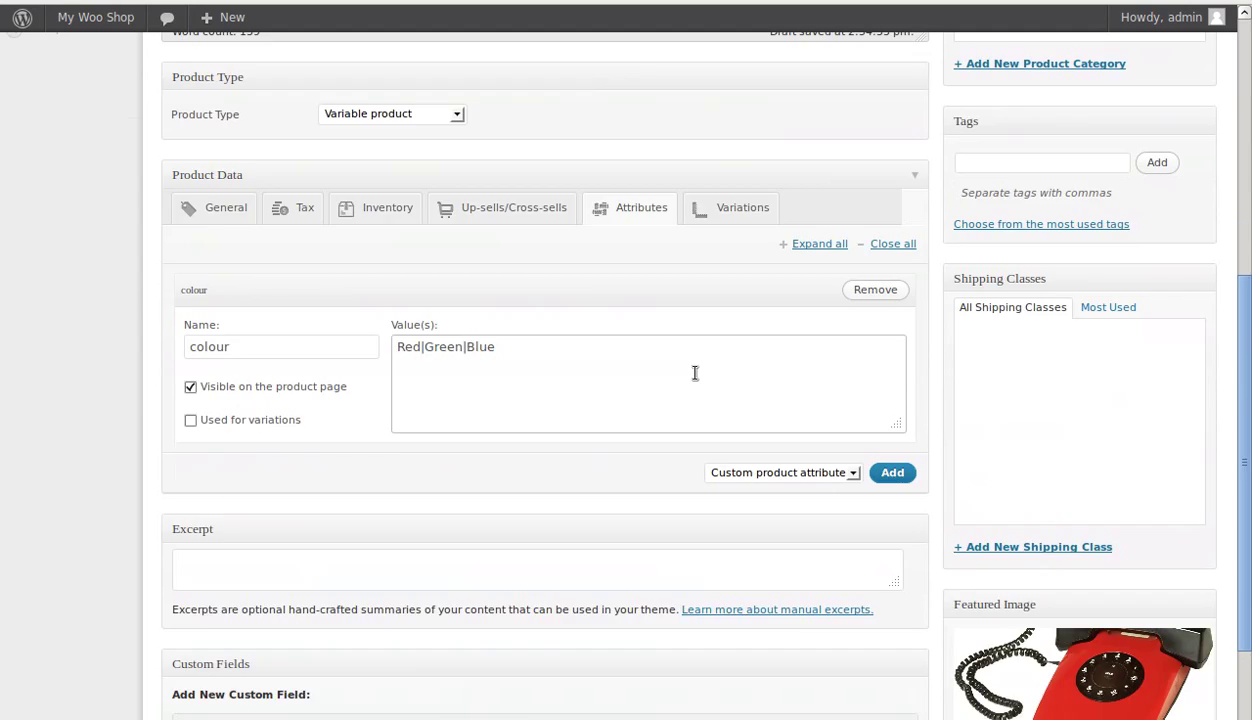
scroll(695, 373, up, 6)
scroll(693, 372, down, 5)
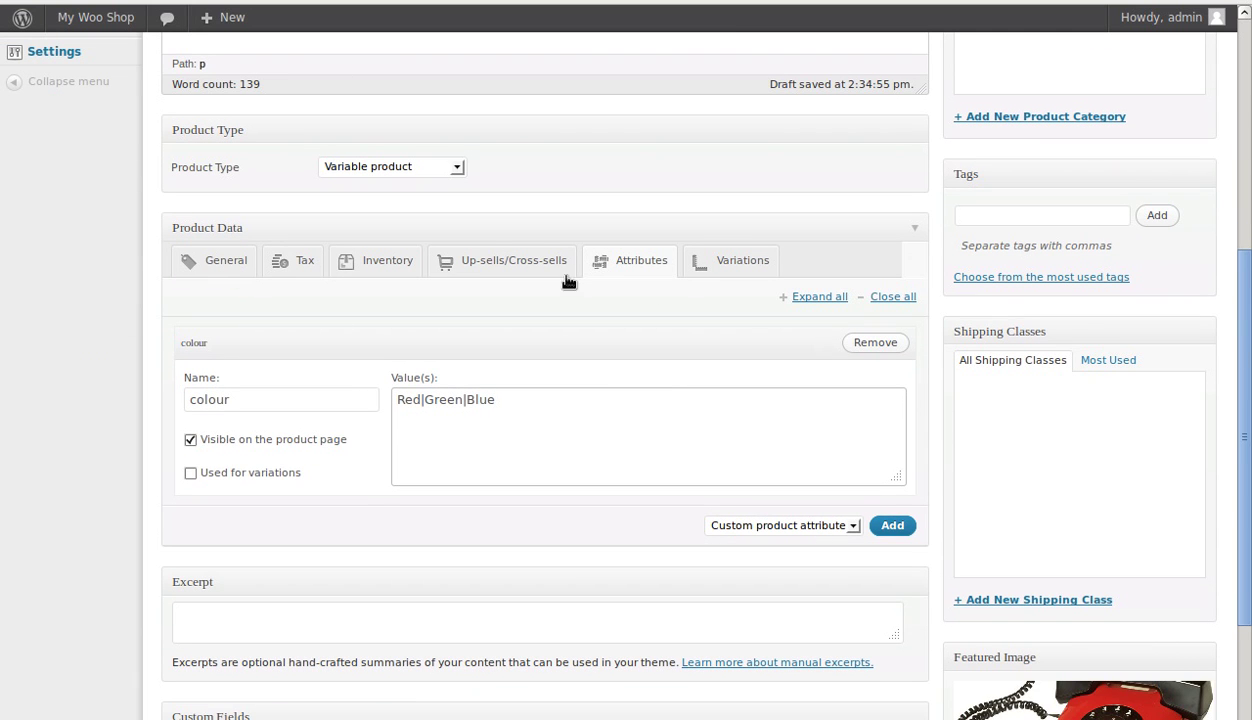
scroll(830, 383, up, 5)
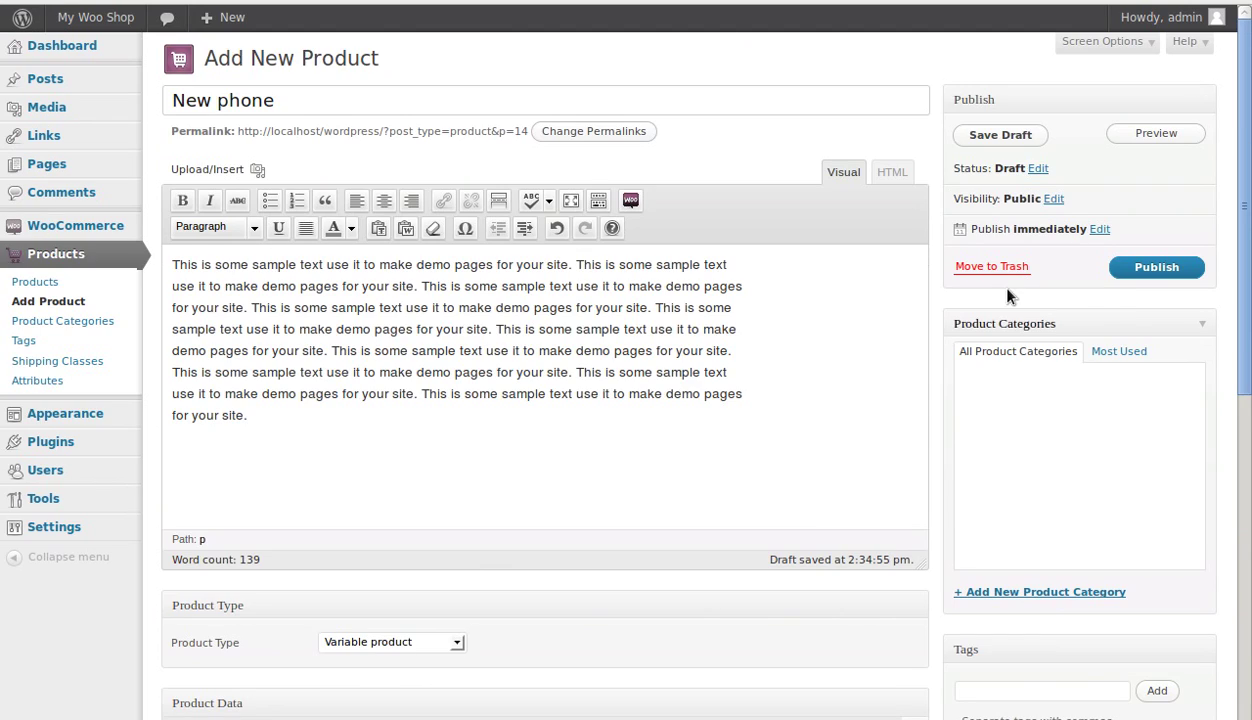
click(1150, 268)
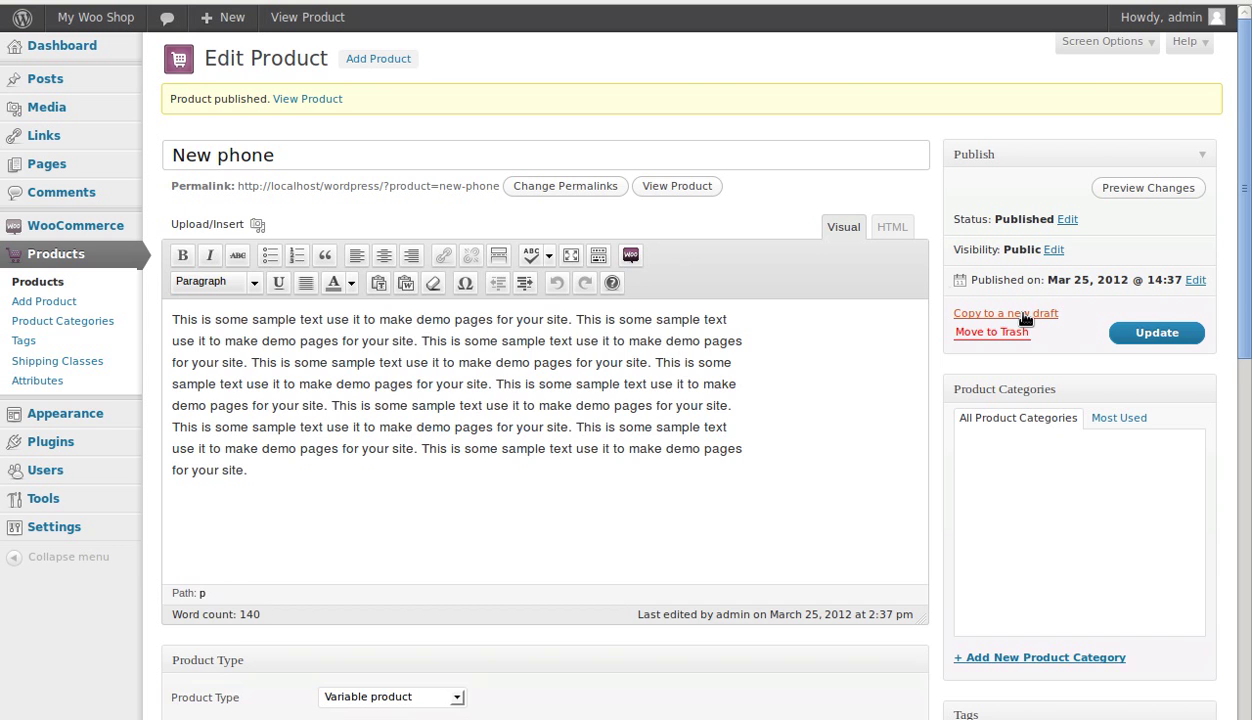
- Add a variation to the published product and set its price to 11
scroll(826, 269, down, 10)
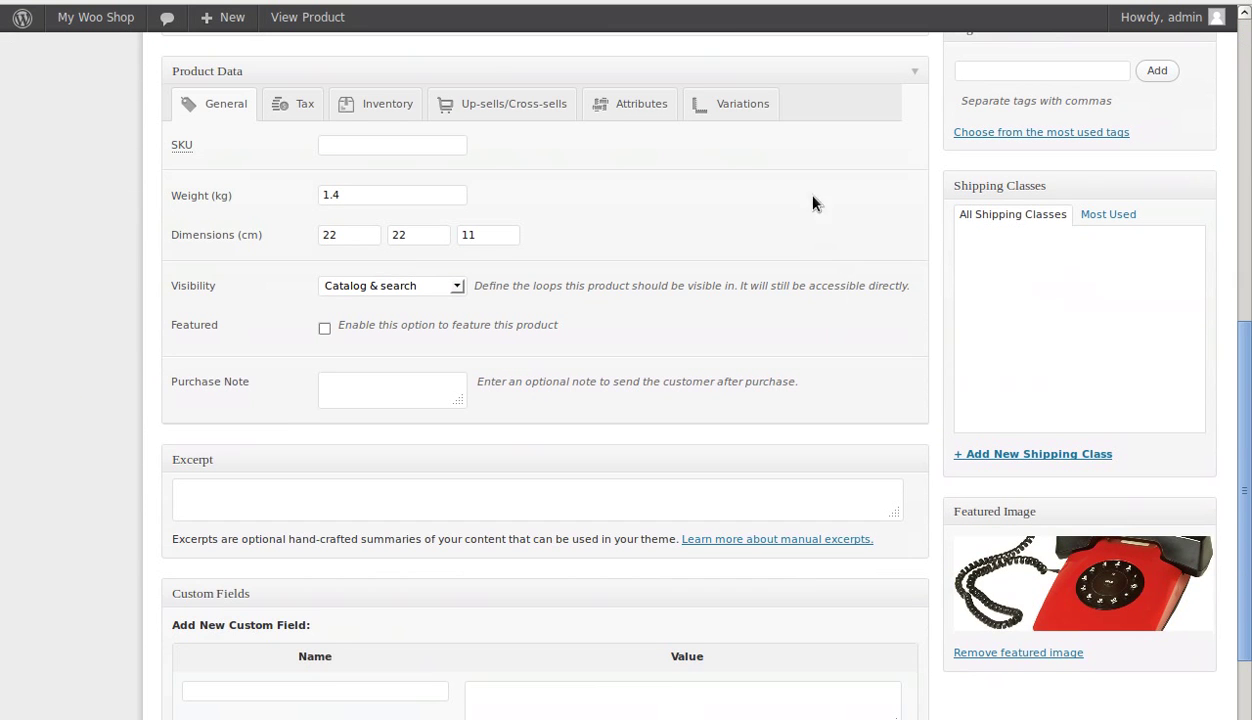
click(731, 106)
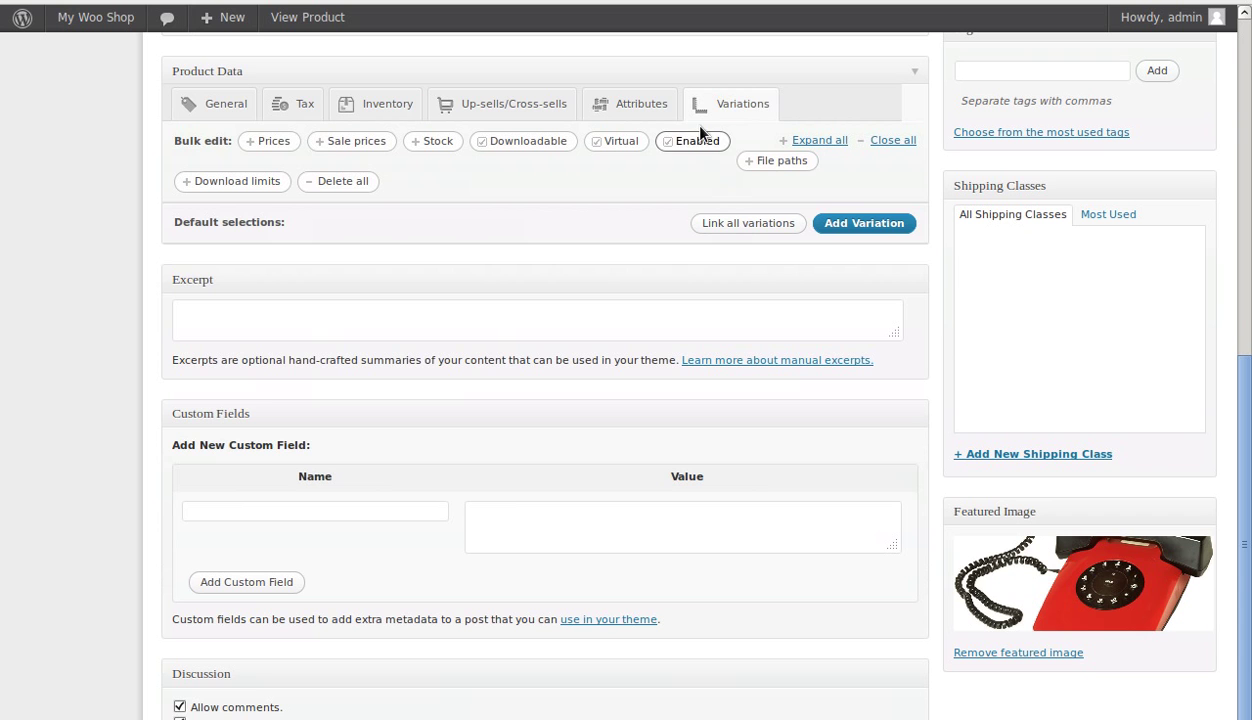
click(864, 223)
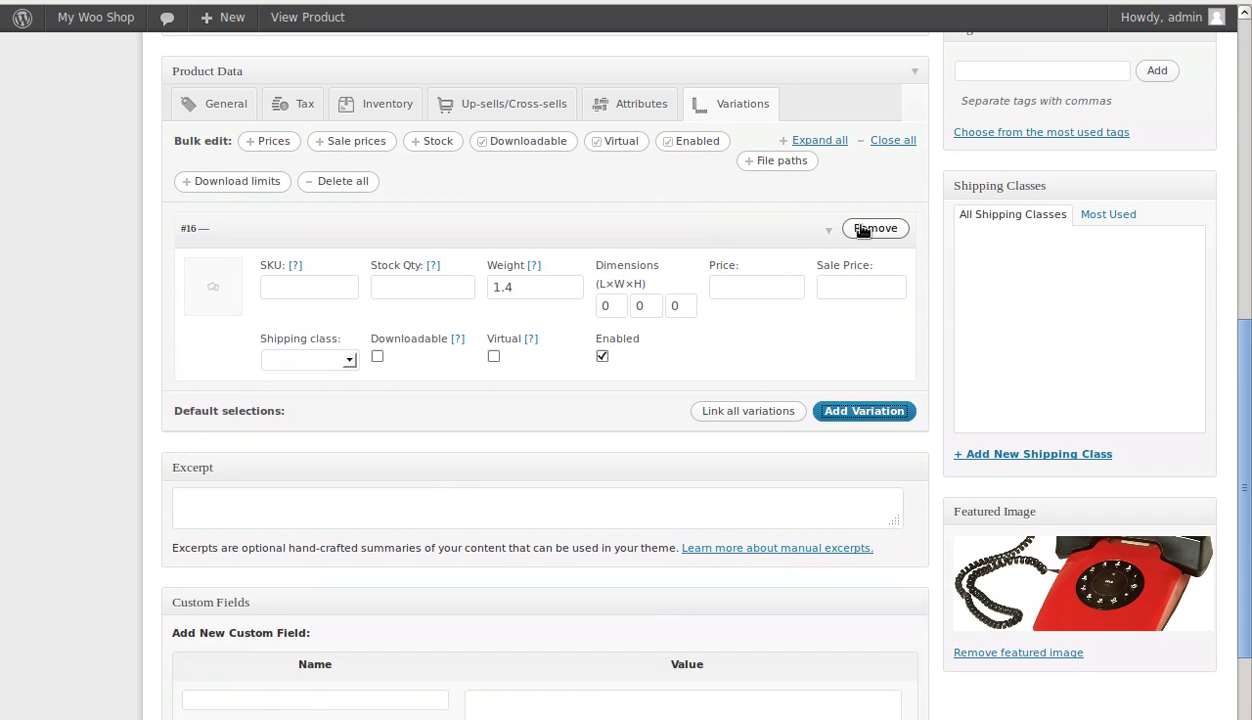
click(755, 288)
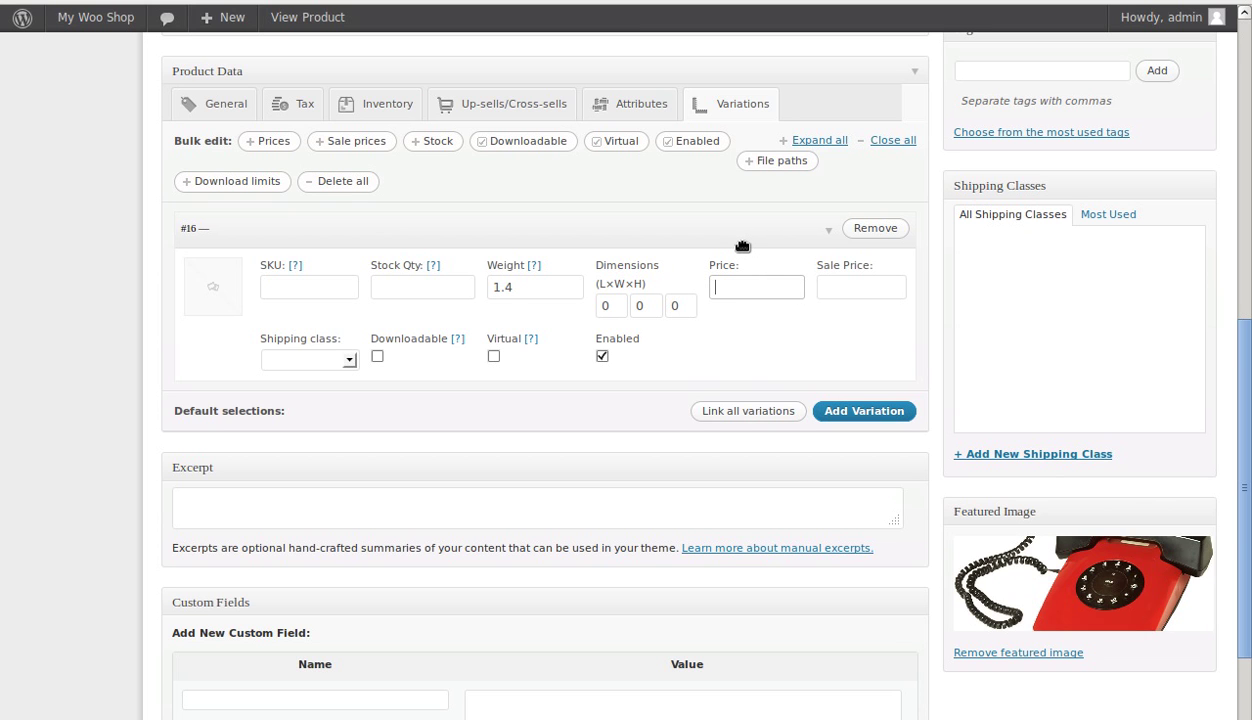
text(11)
click(855, 370)
- Enable the colour attribute to be used for variations
click(621, 103)
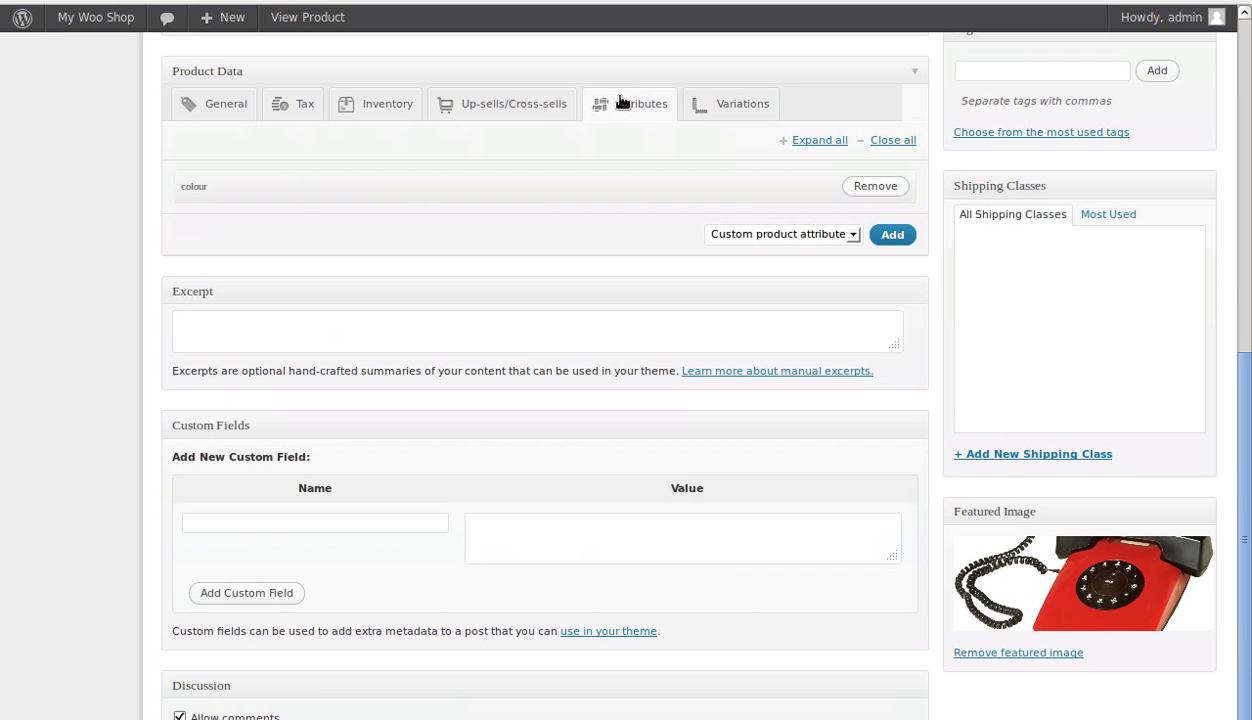
click(637, 187)
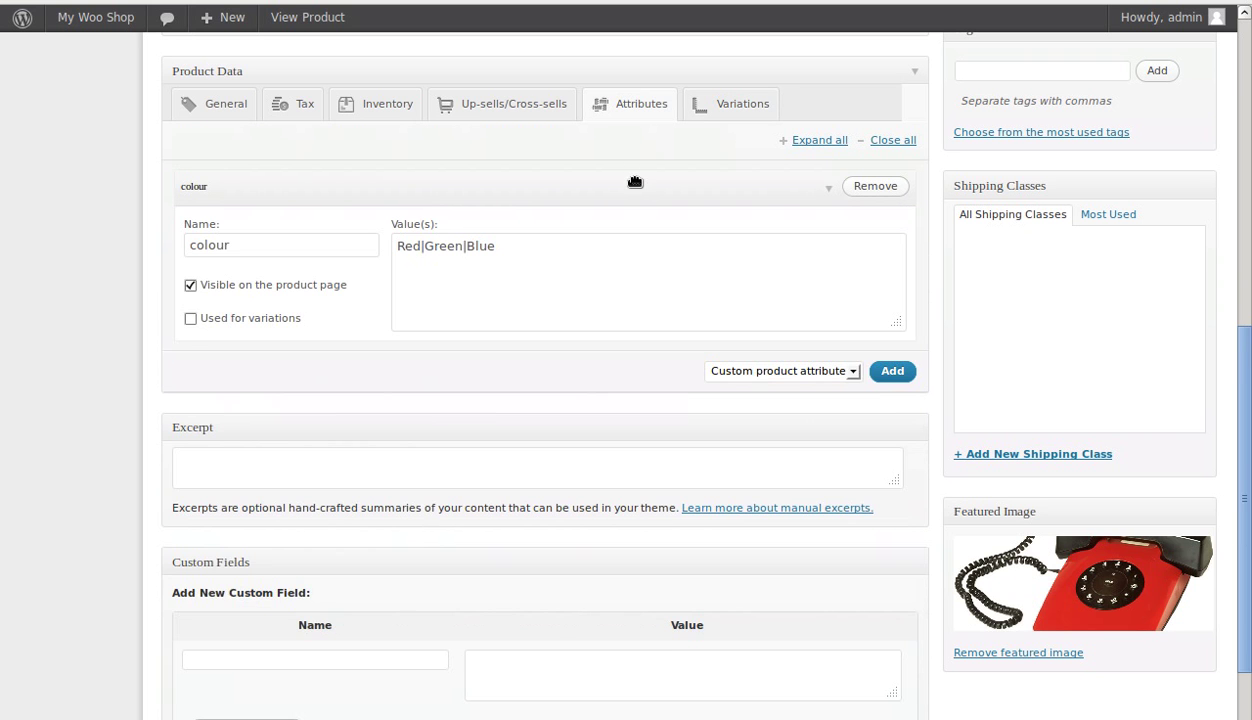
click(226, 106)
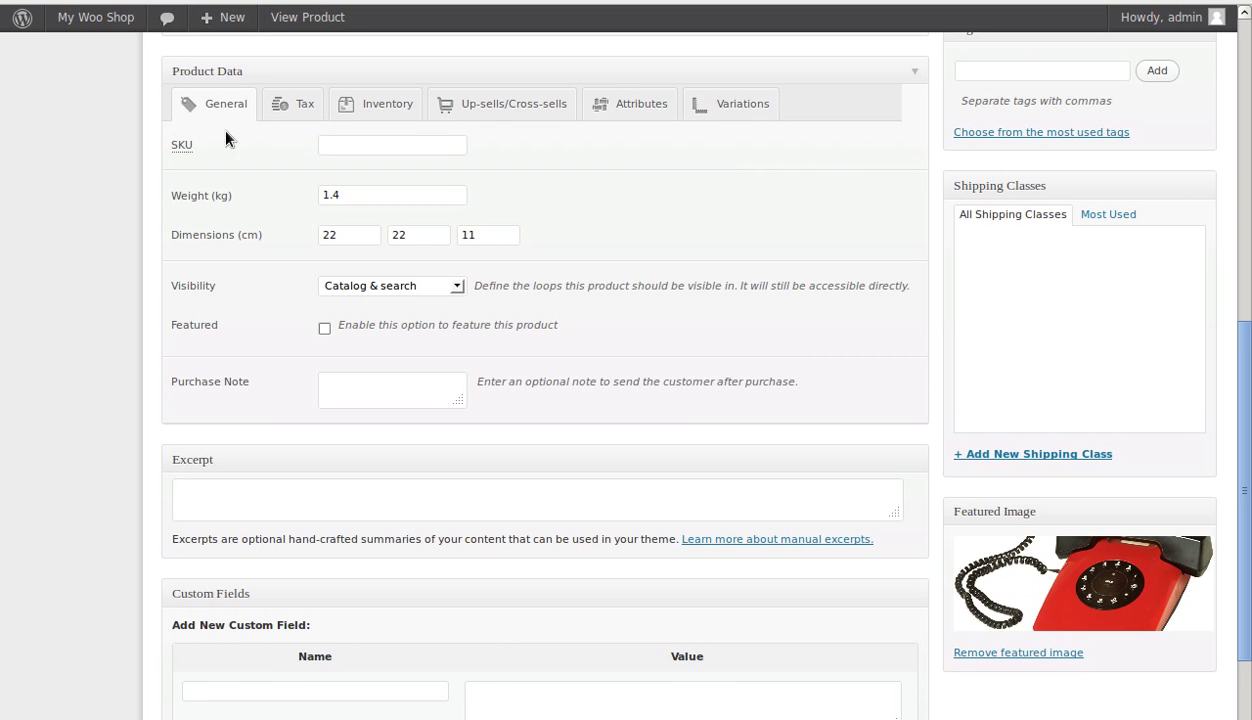
click(630, 108)
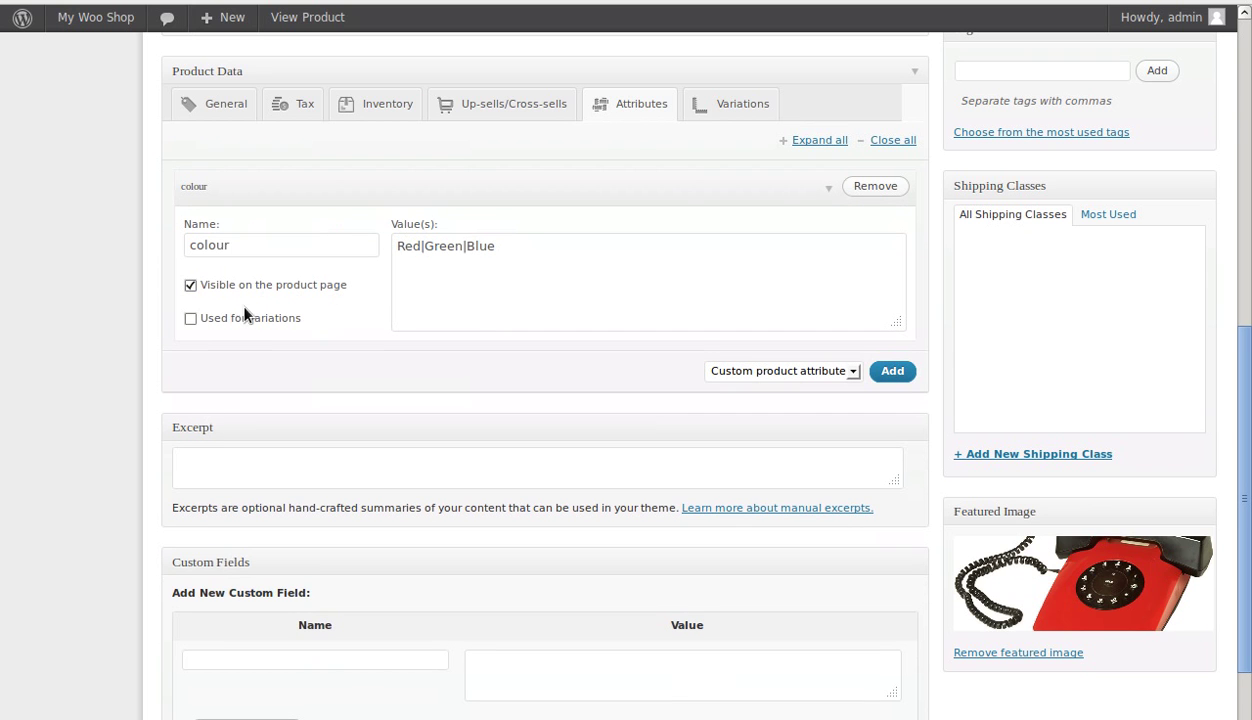
click(190, 319)
- Update the New phone product to save the attribute's variation setting
click(758, 108)
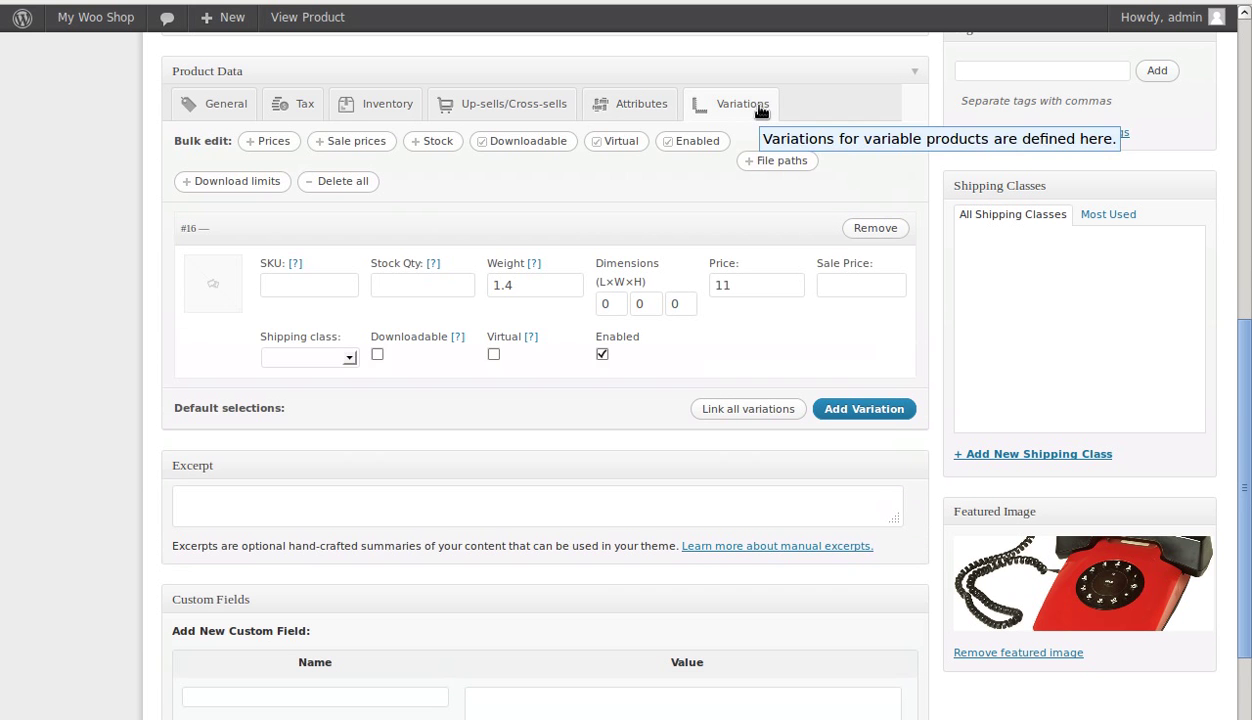
click(632, 105)
scroll(1041, 443, up, 8)
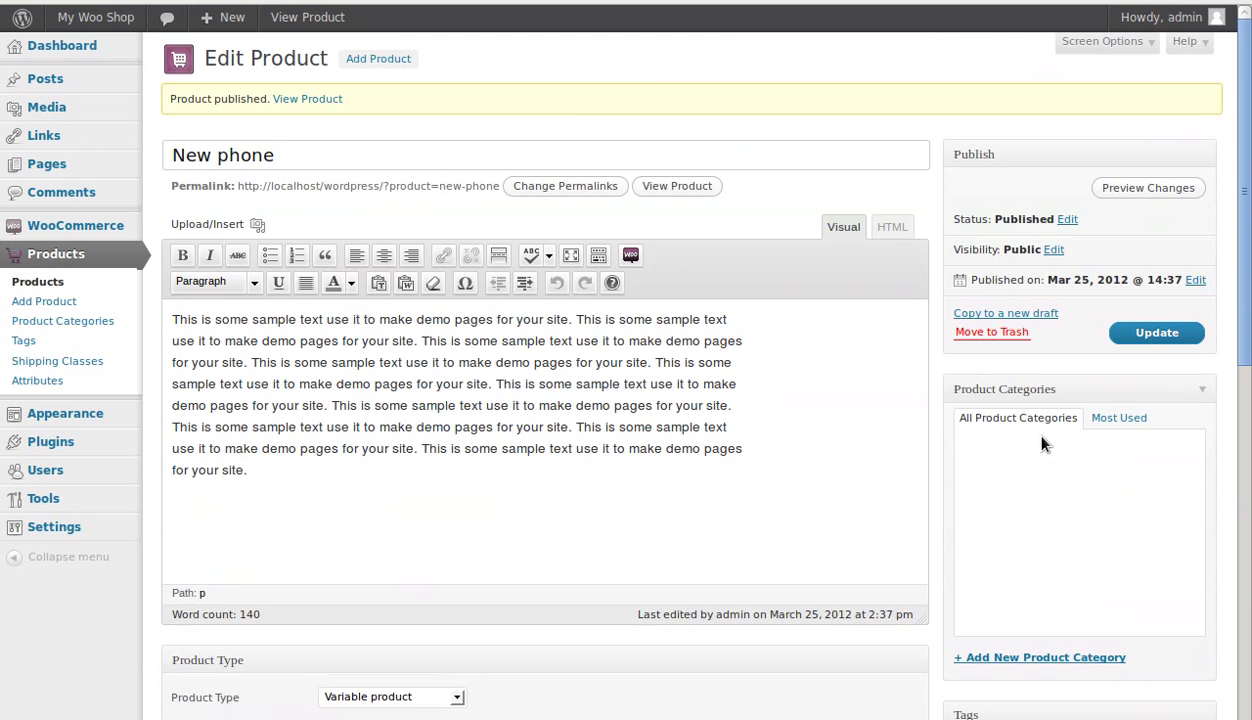
click(1192, 333)
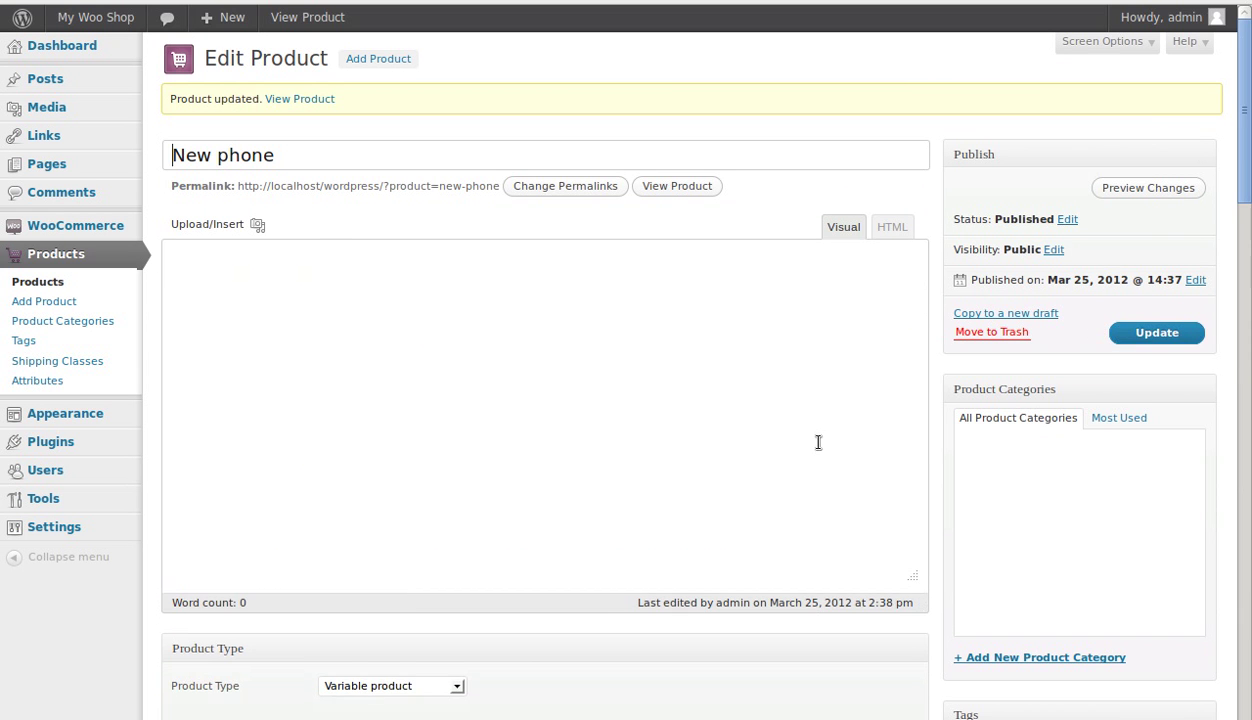
- Add a second variation to the product and set its price to 14
scroll(818, 442, down, 10)
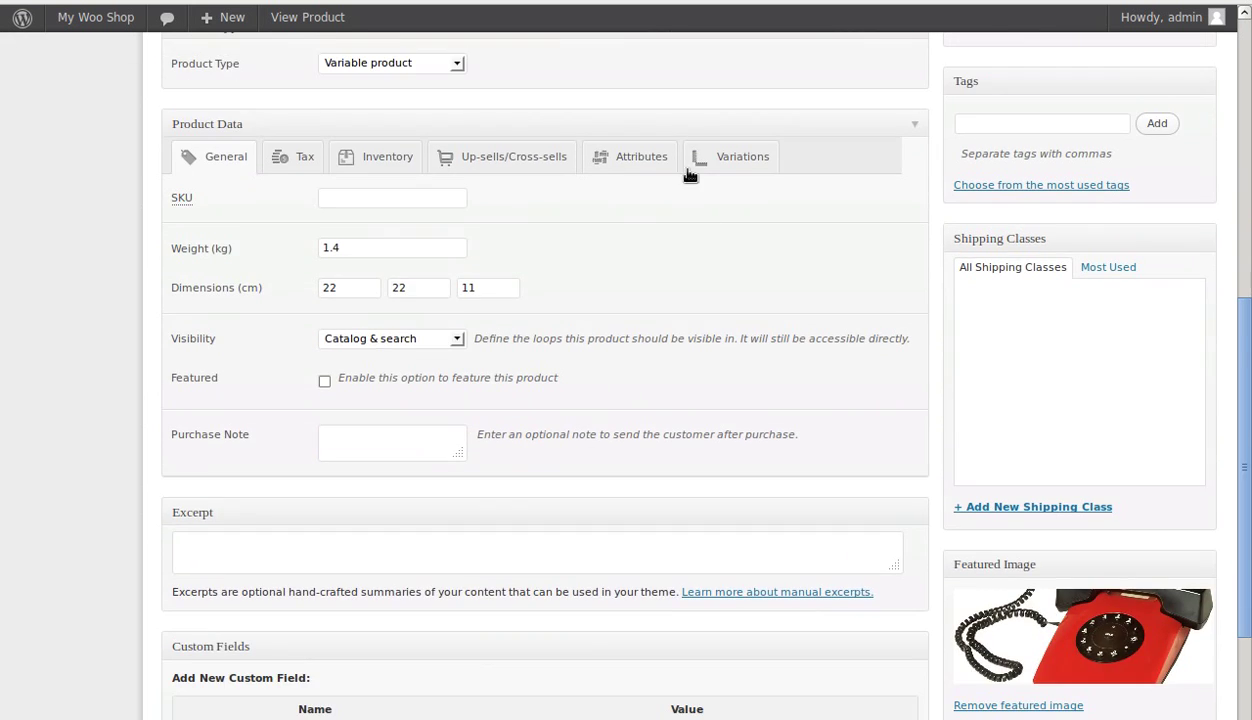
click(727, 162)
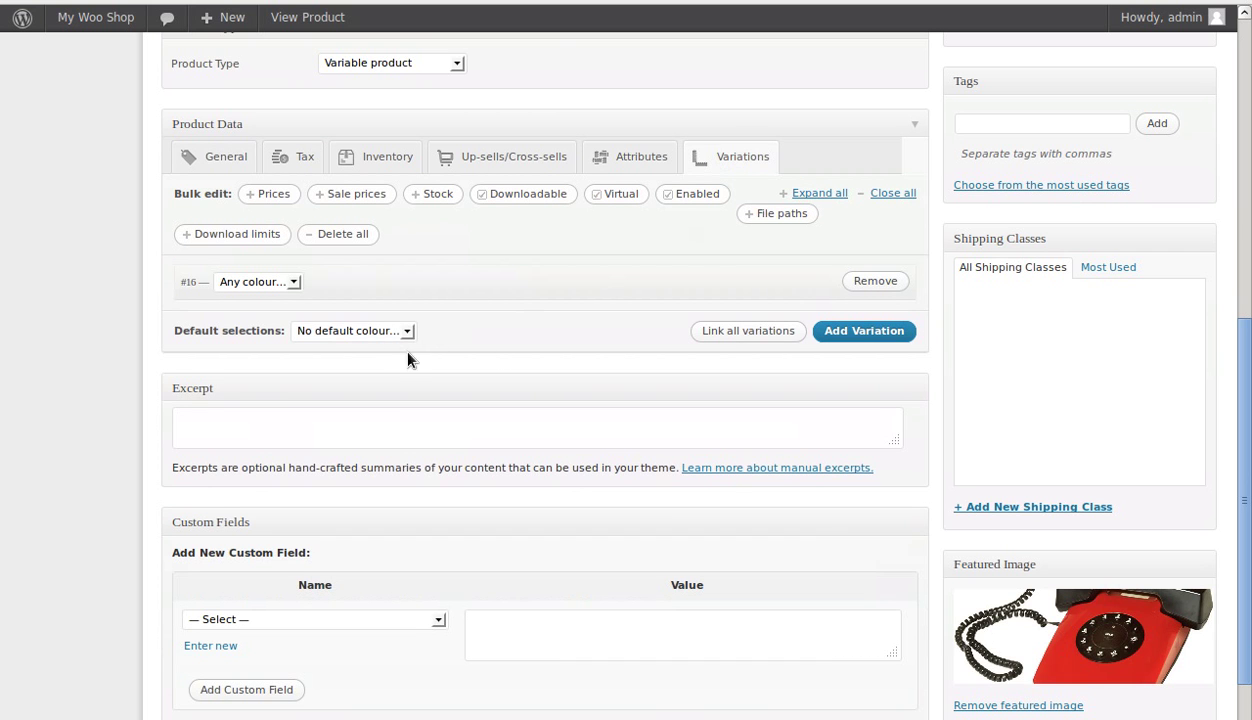
click(862, 332)
click(864, 335)
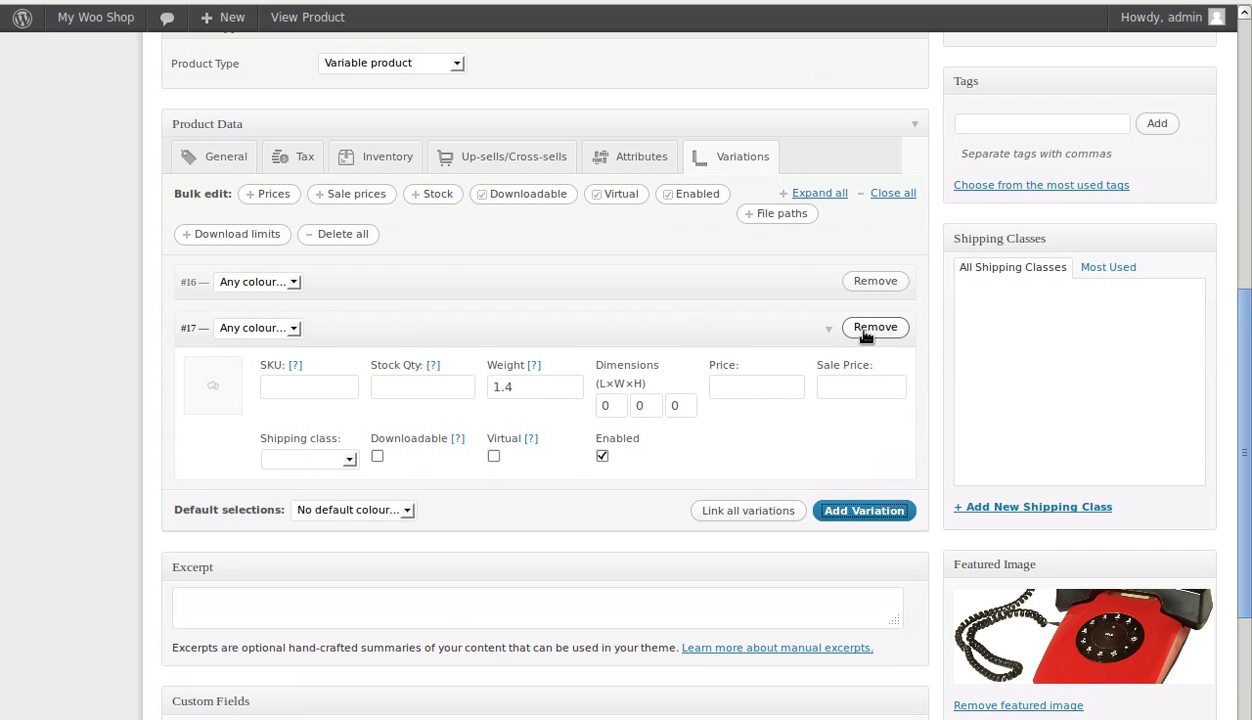
click(774, 393)
text(11)
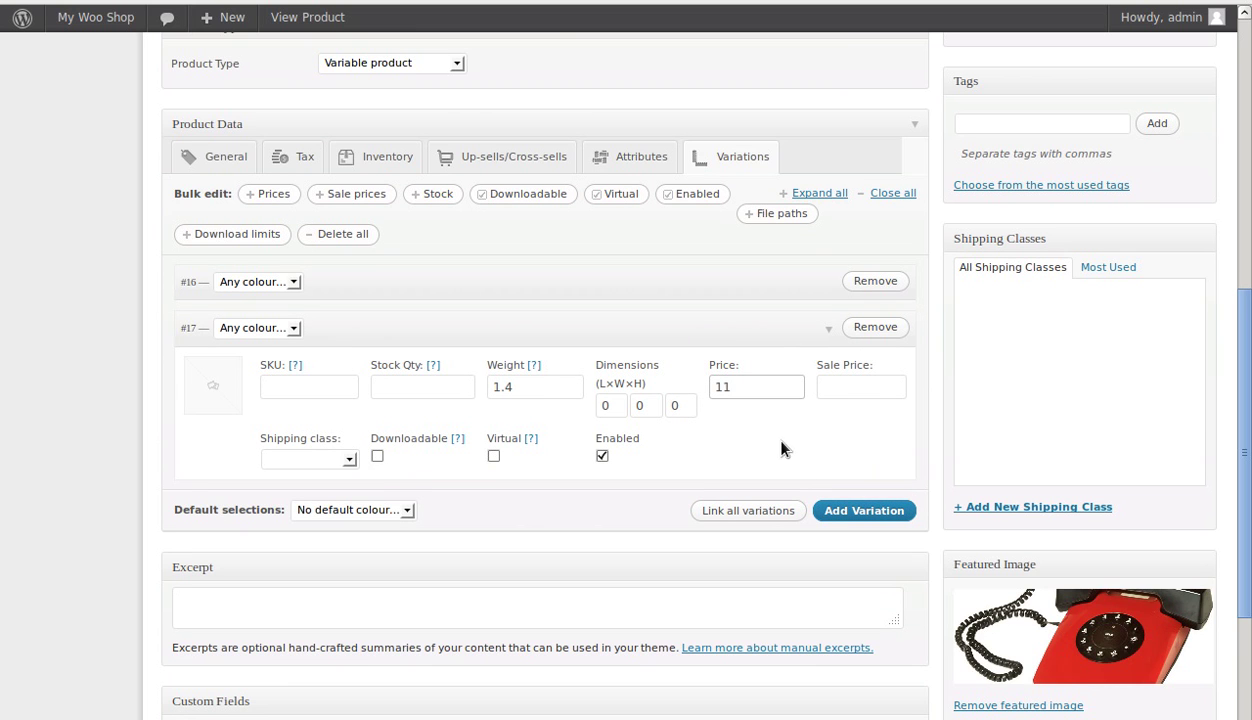
click(296, 331)
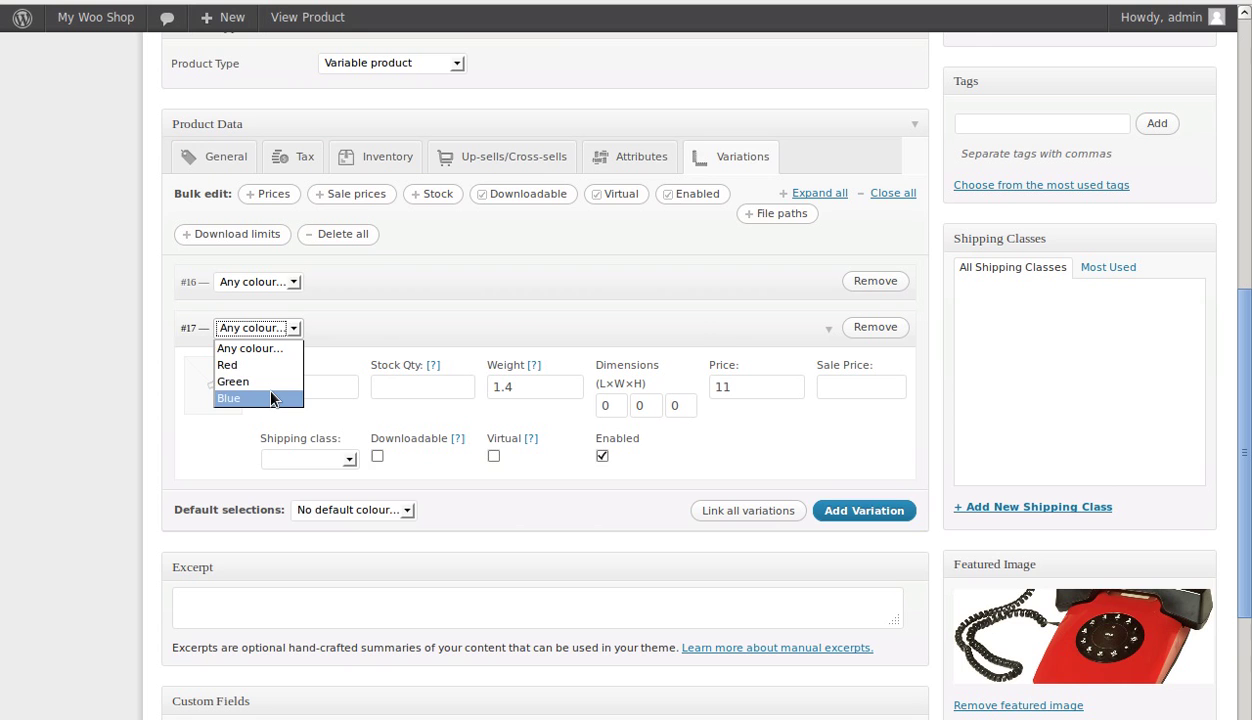
click(690, 328)
click(745, 388)
drag(745, 388, 722, 387)
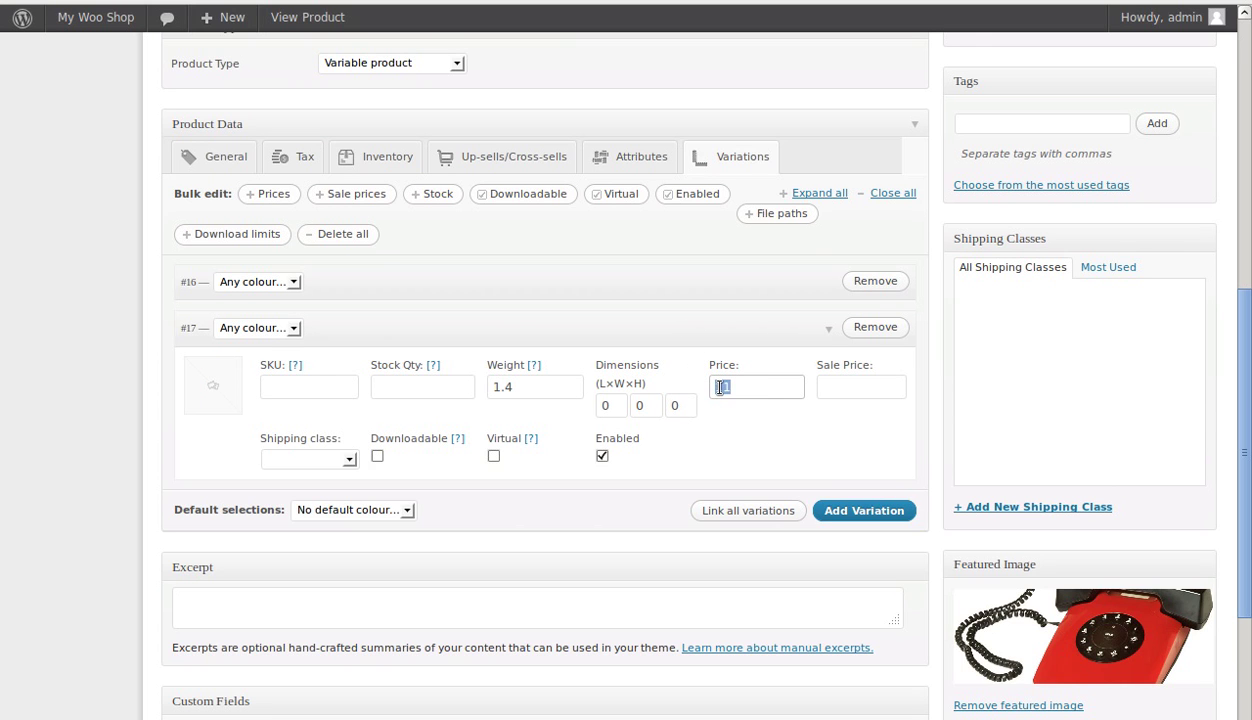
text(14)
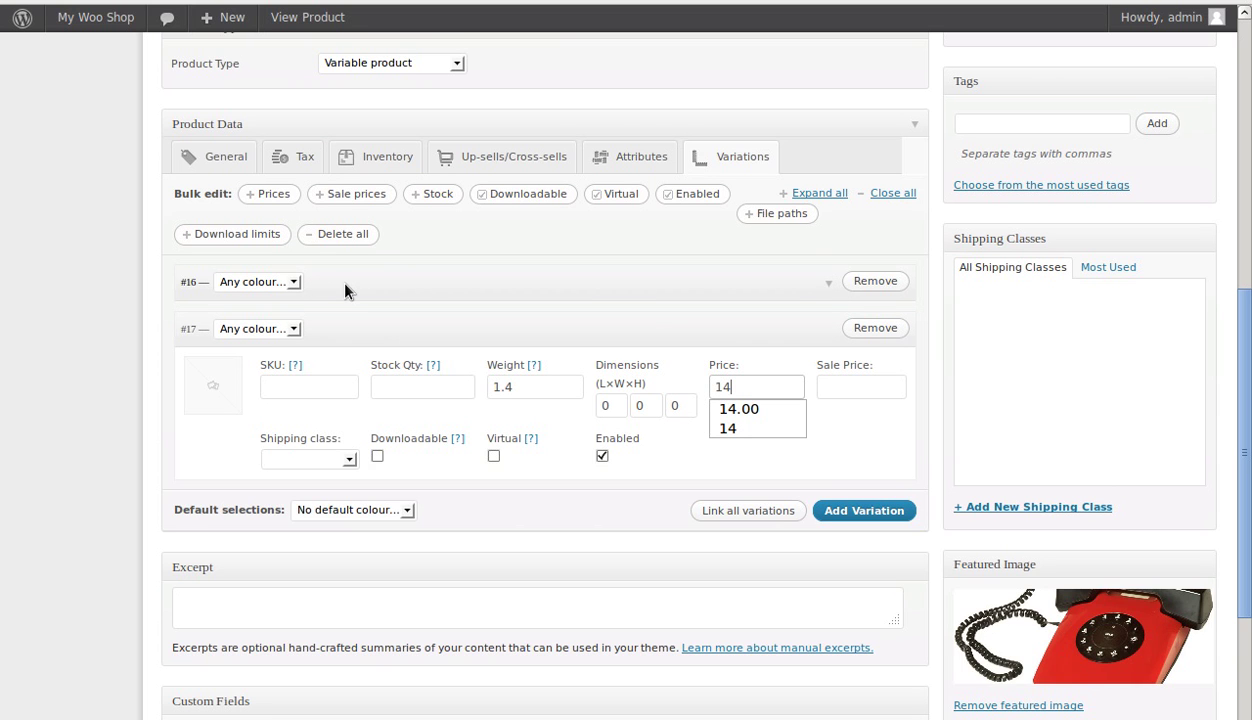
- Assign the colour Green to the second variation and Red to the first one
click(590, 340)
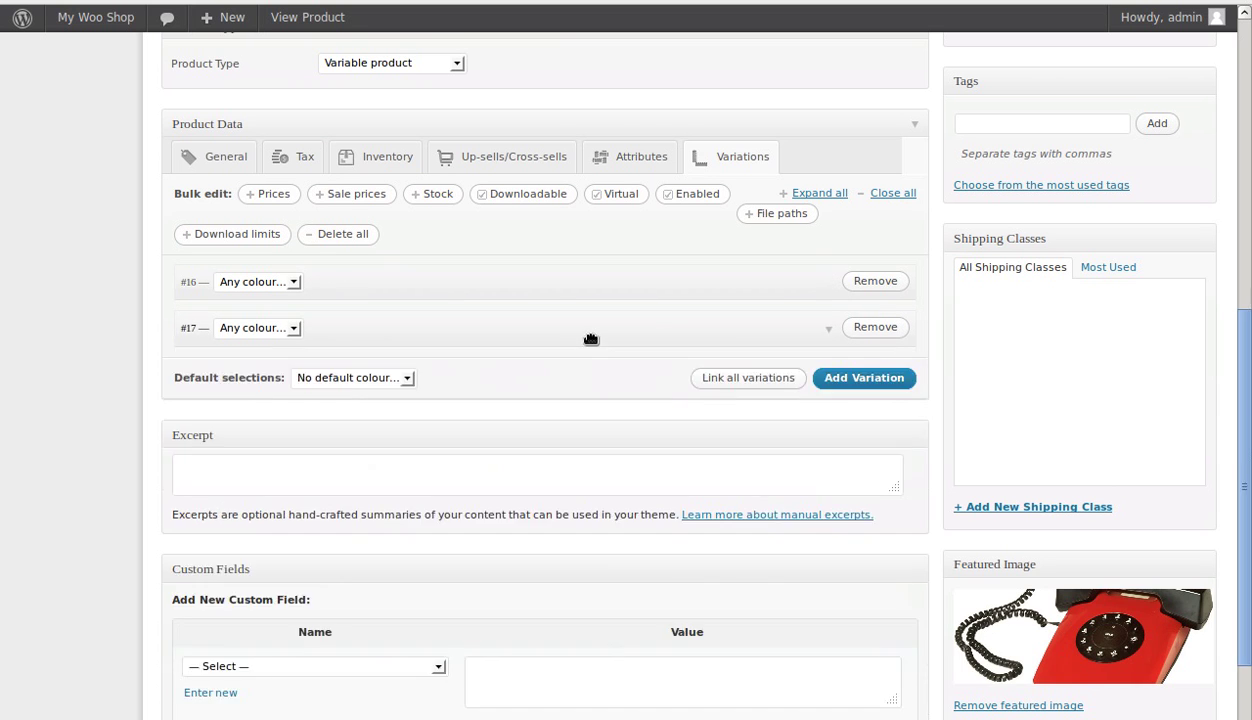
click(352, 330)
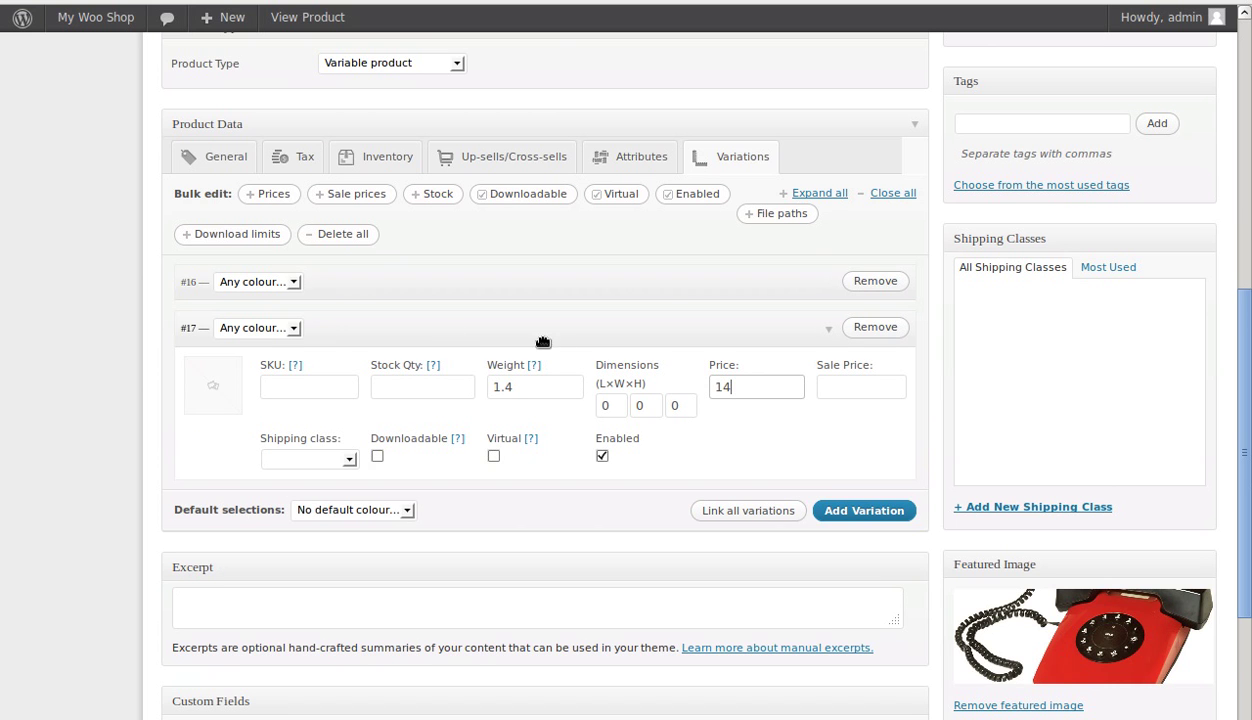
click(290, 330)
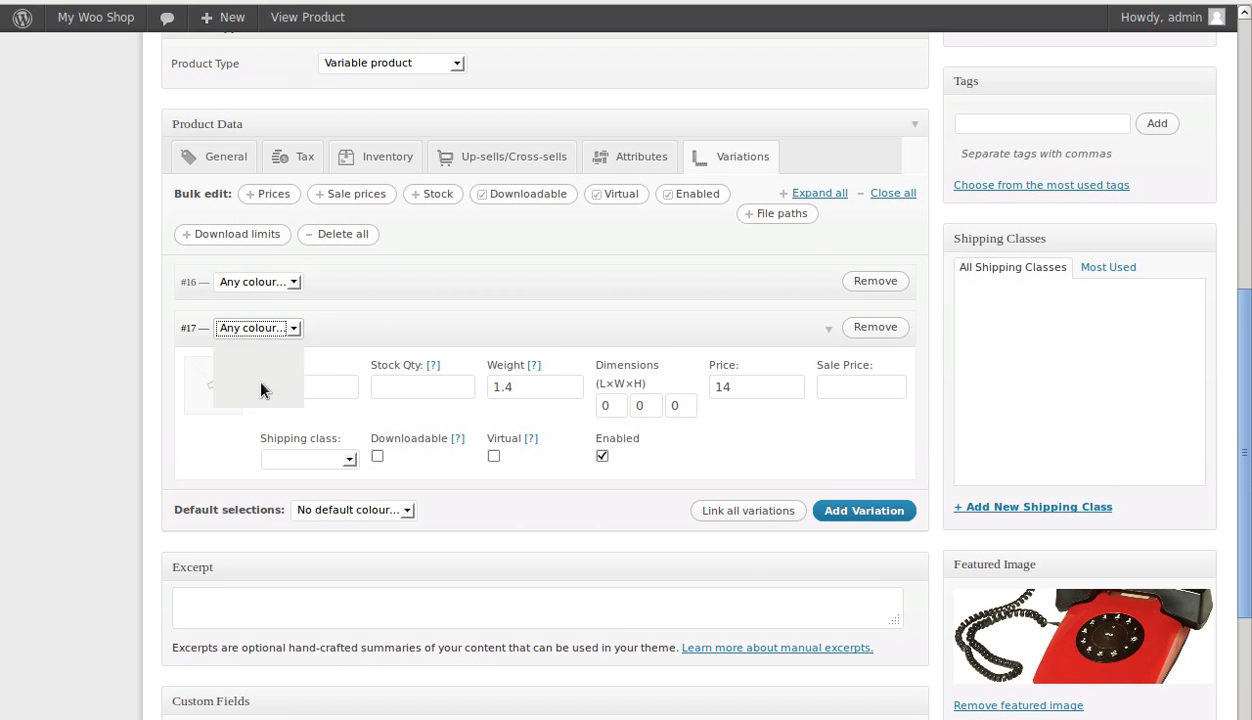
click(254, 373)
click(594, 284)
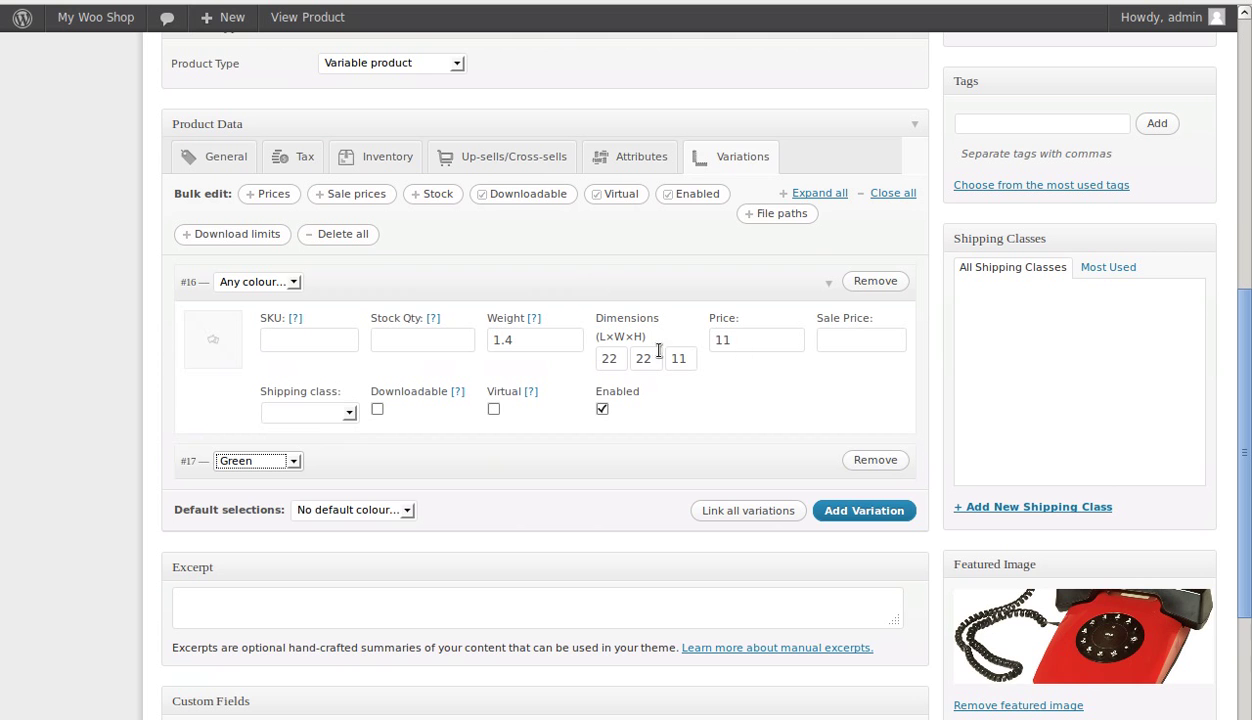
click(294, 282)
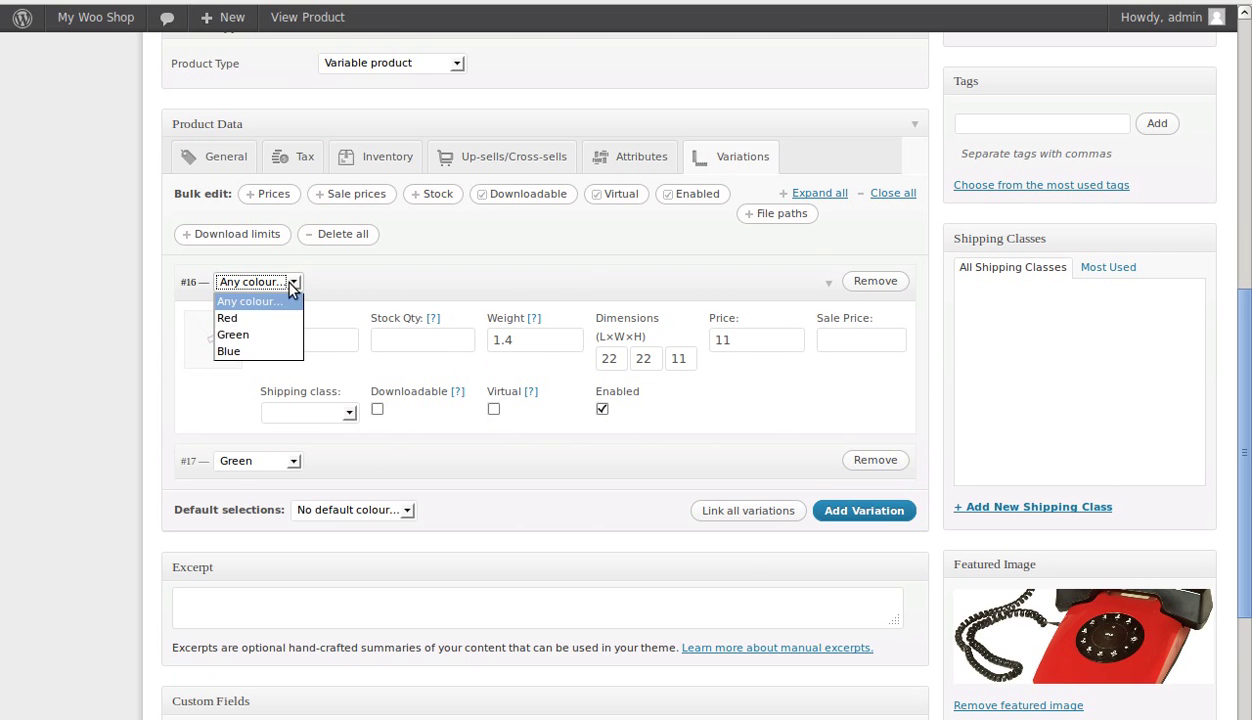
click(252, 318)
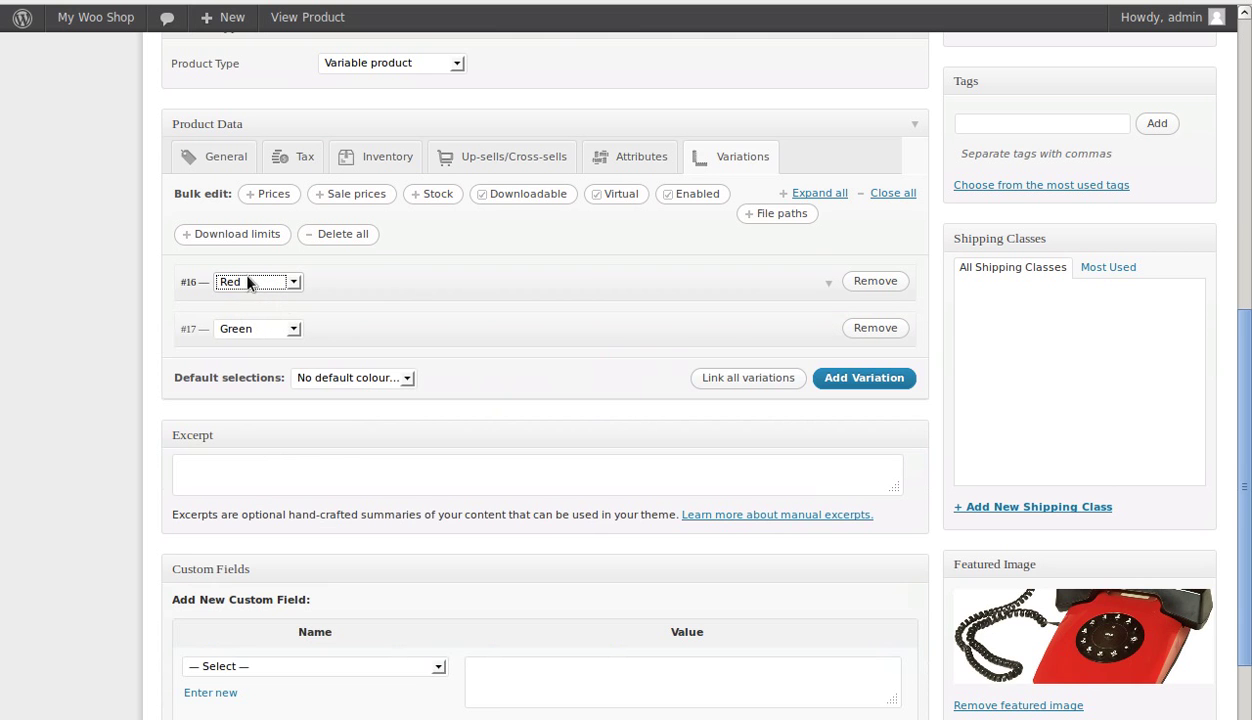
- Add a third variation with a price of 16 and assign it the colour Blue
click(843, 381)
click(716, 377)
click(716, 377)
click(750, 433)
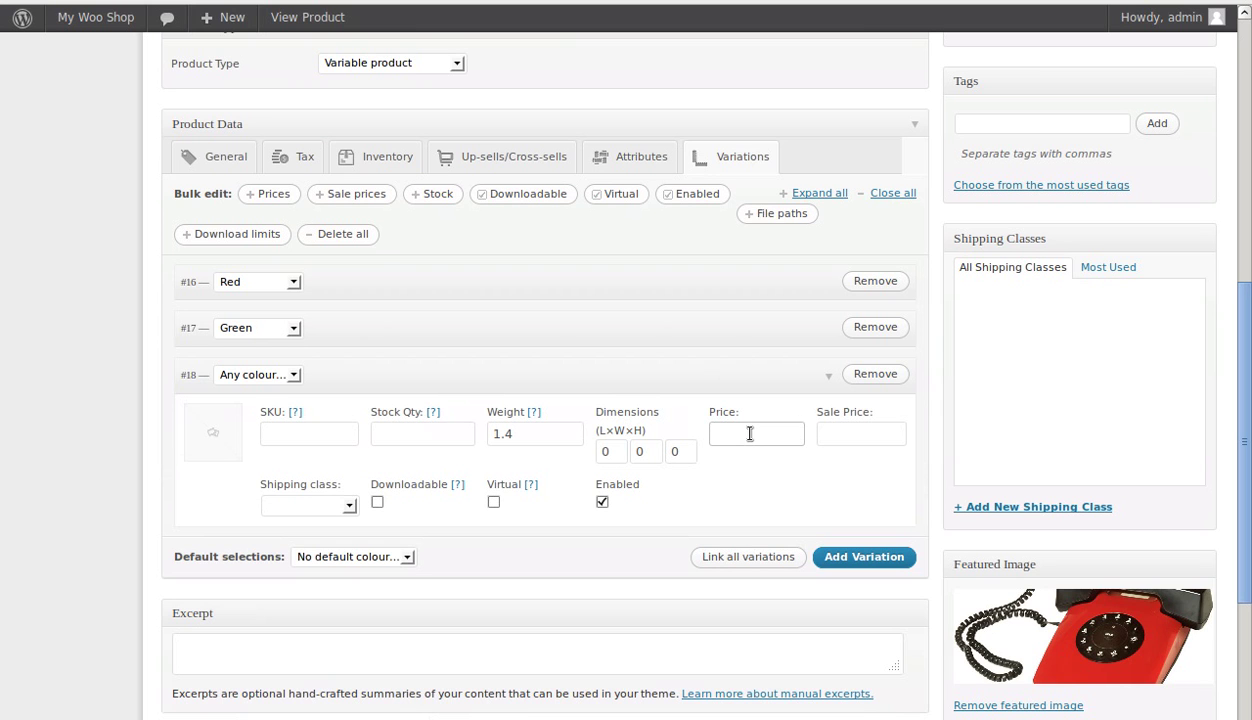
text(16)
click(748, 500)
click(286, 375)
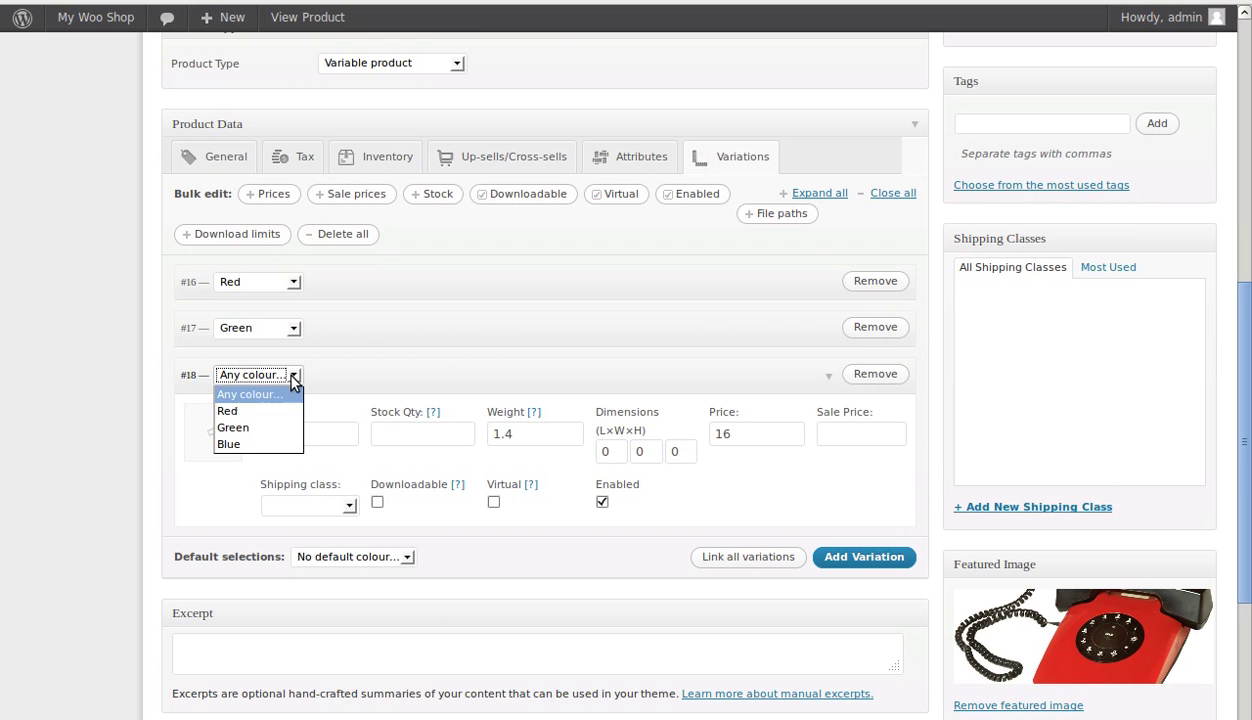
click(256, 438)
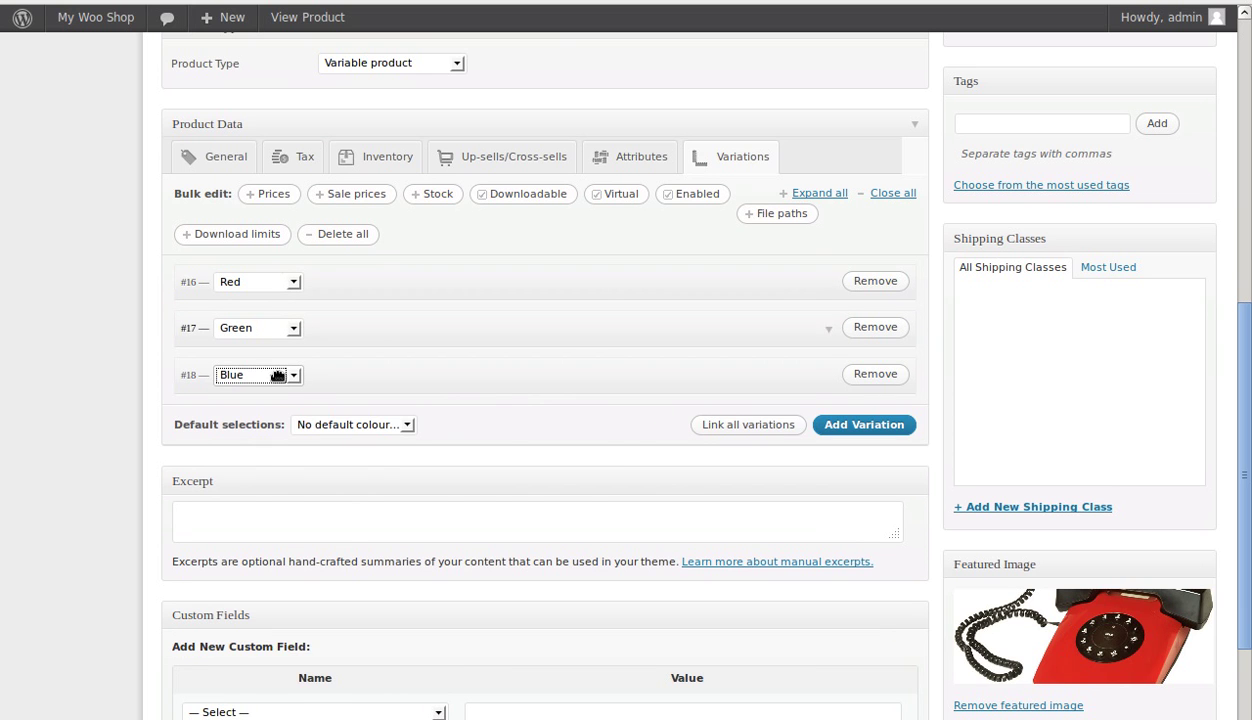
- Check the Blue variation's price and update the product to save the colour variations
click(490, 385)
click(741, 433)
drag(741, 433, 656, 437)
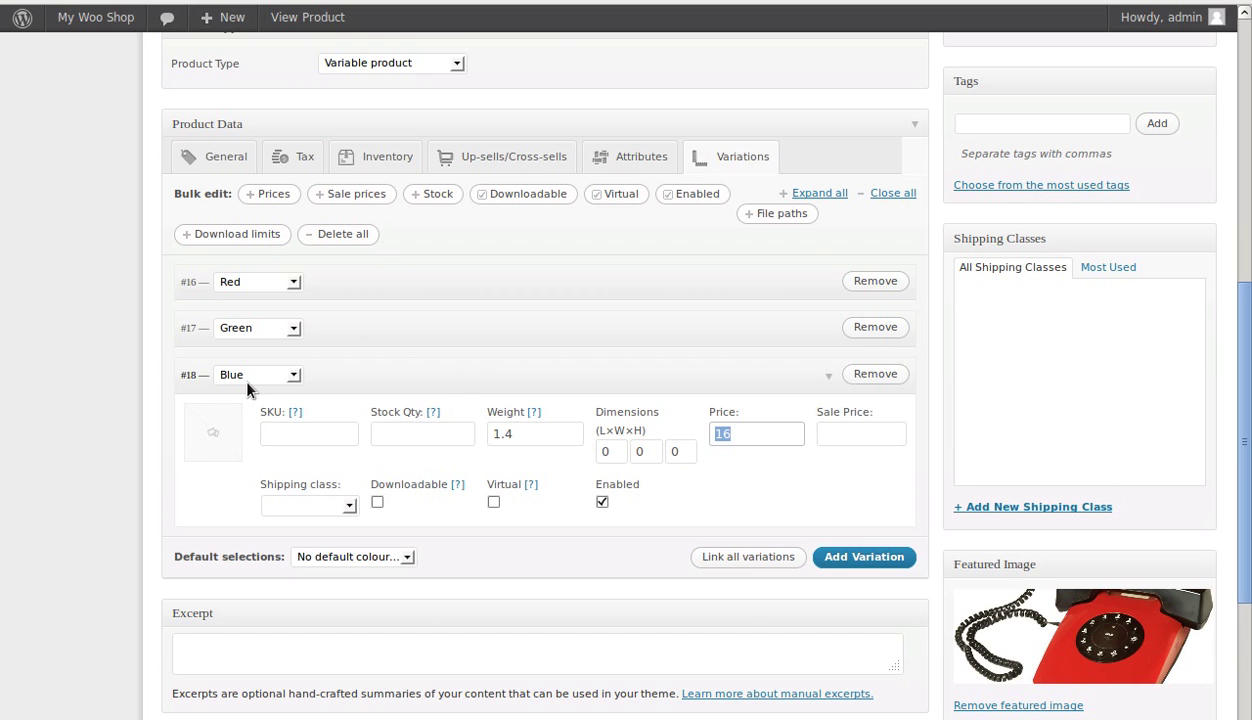
click(482, 380)
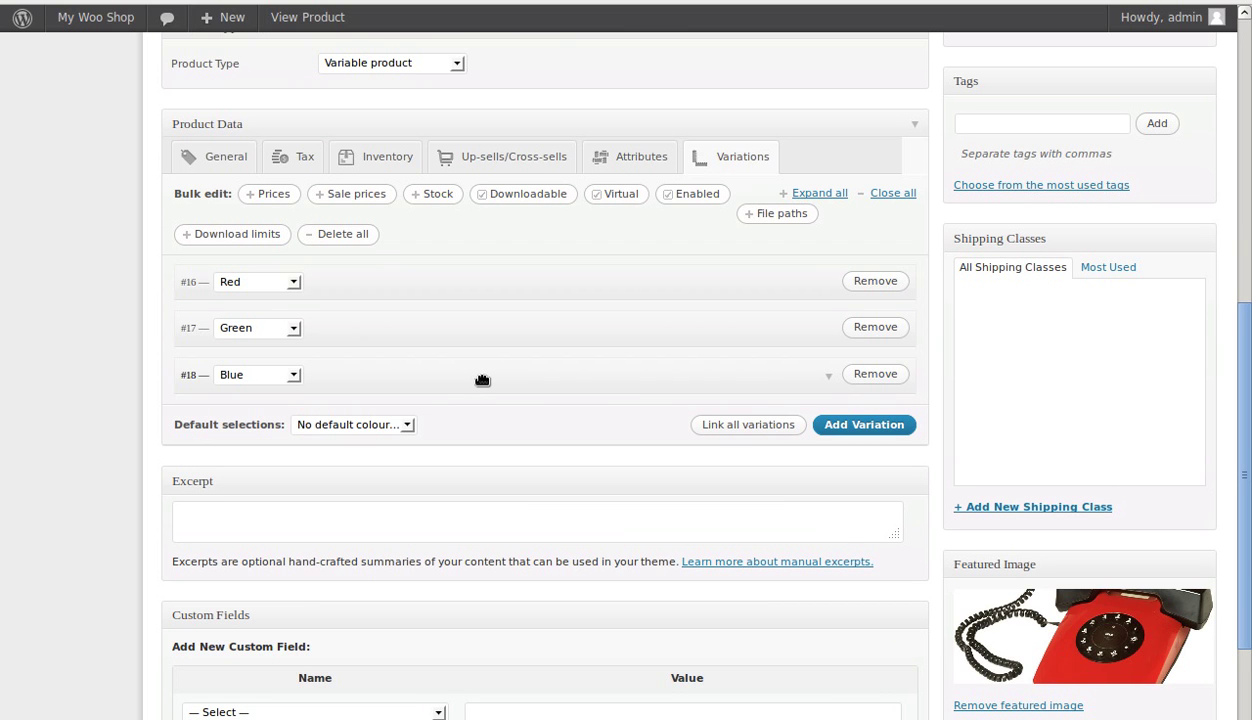
scroll(946, 455, up, 3)
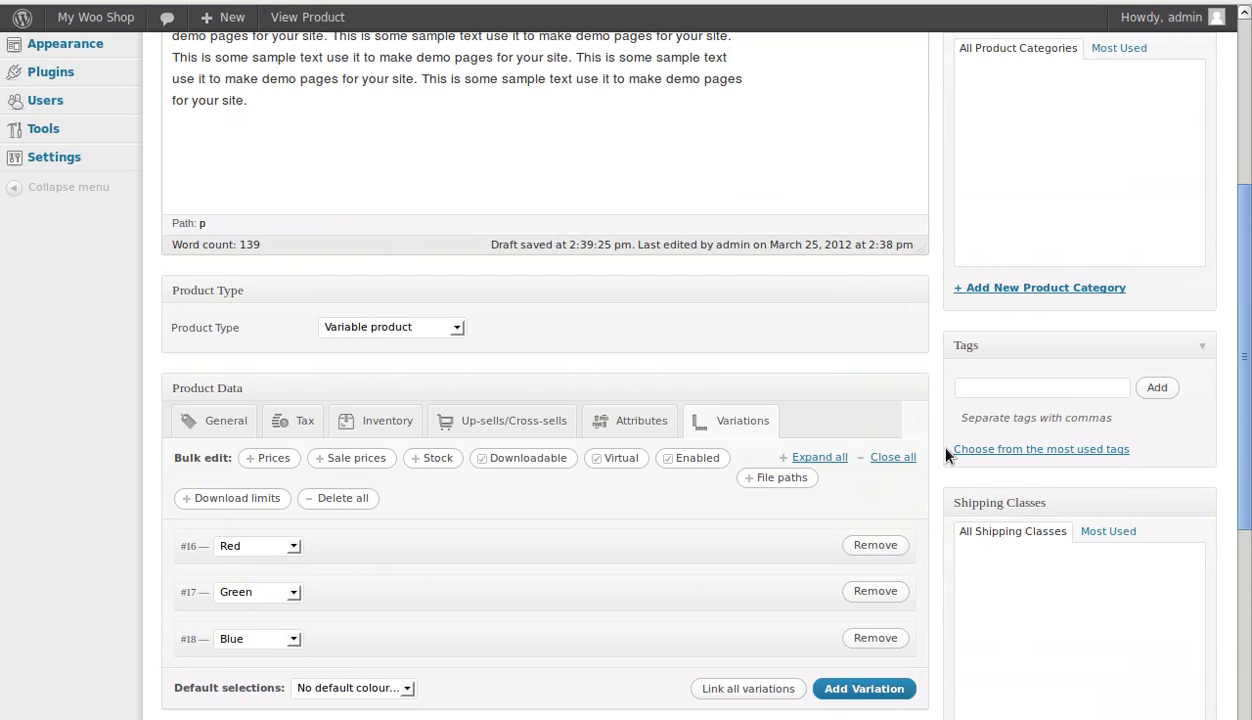
scroll(946, 455, up, 4)
click(1120, 334)
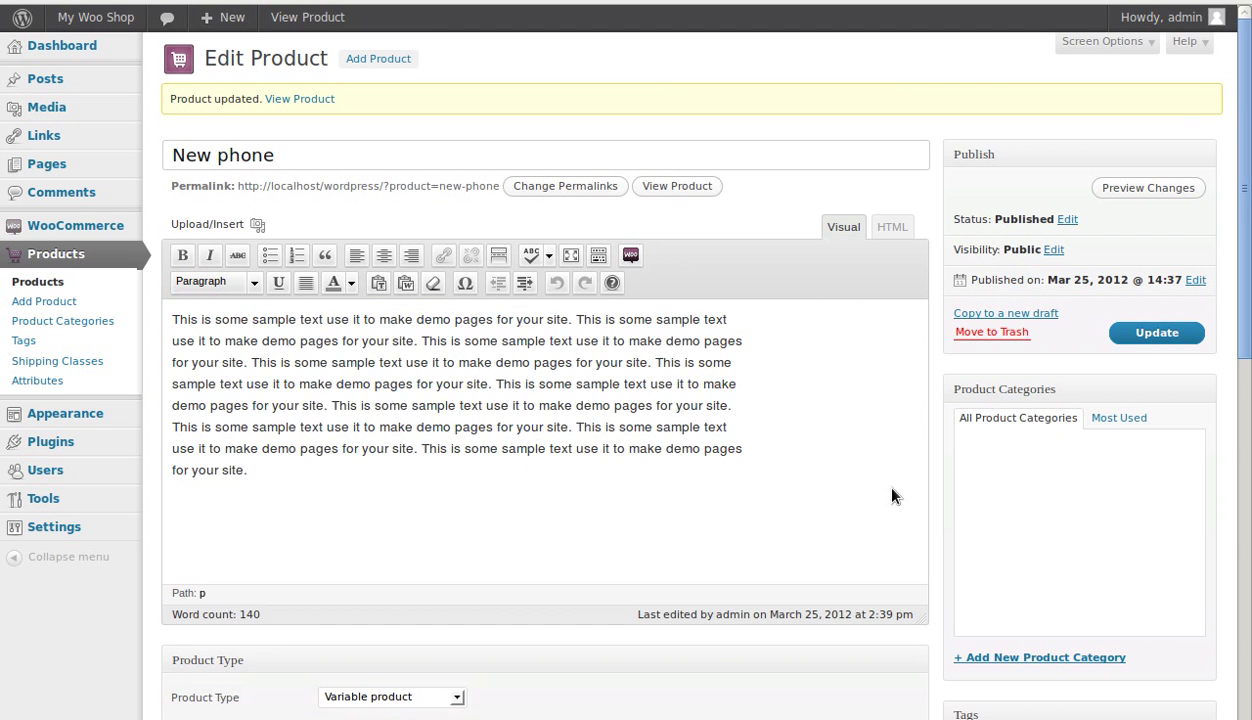
- Compare the saved Green variation's weight and dimensions with the product's general data
scroll(893, 496, down, 6)
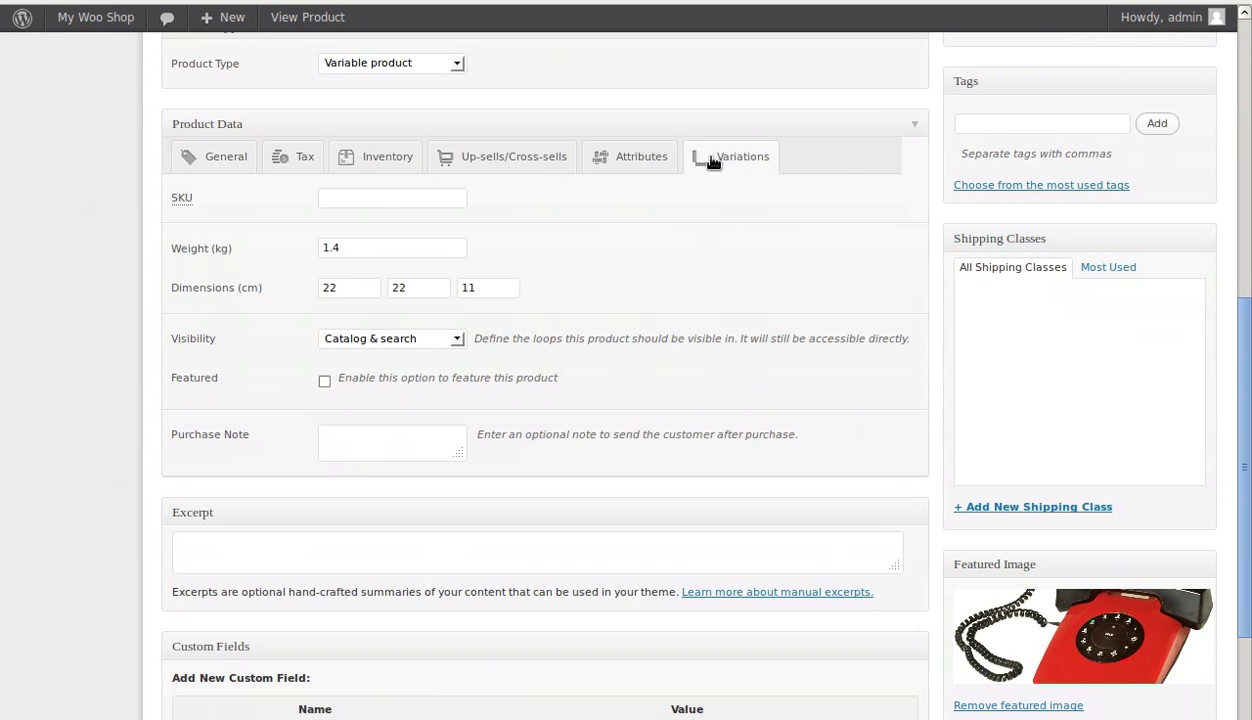
click(712, 160)
click(690, 338)
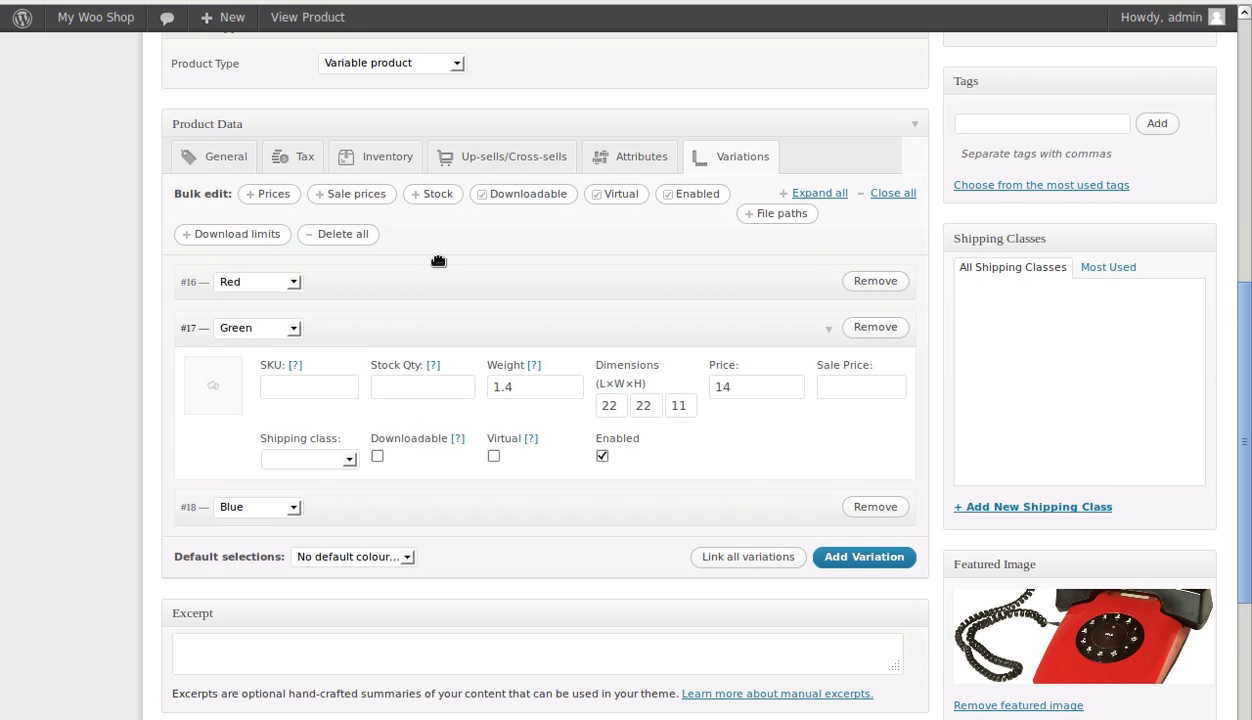
click(245, 160)
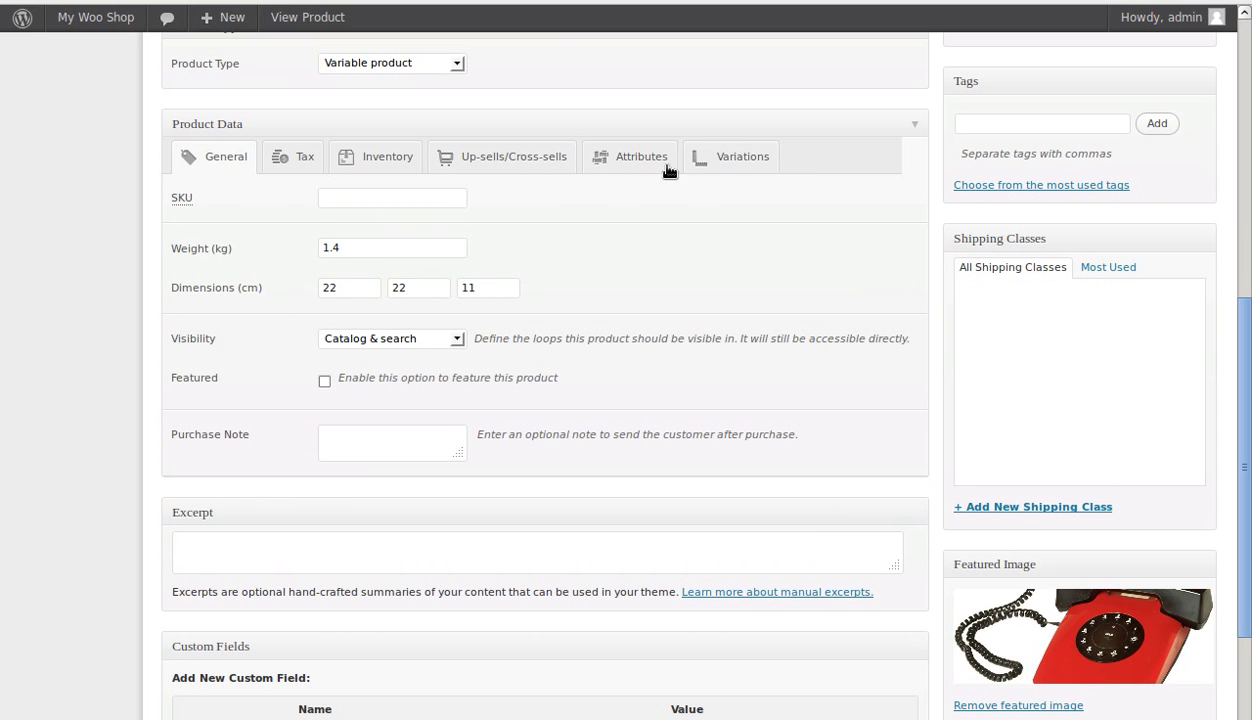
click(741, 160)
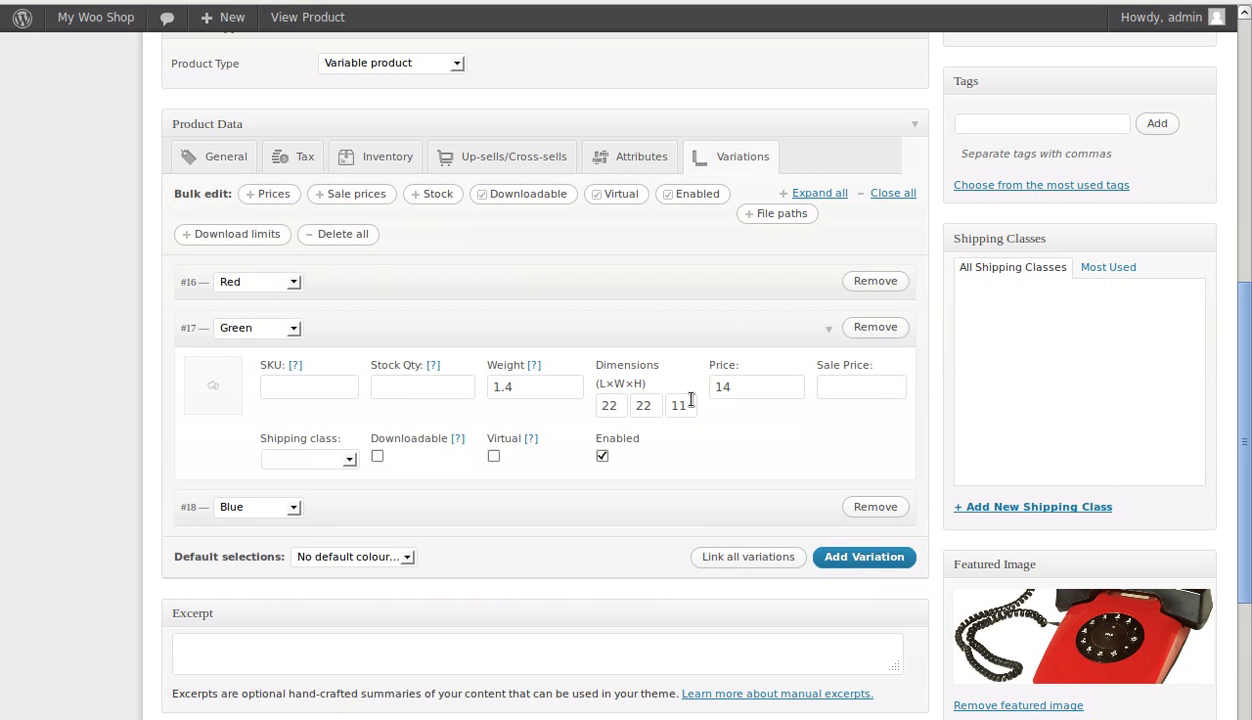
- Update the product once more and view its page in the shop
scroll(805, 548, up, 10)
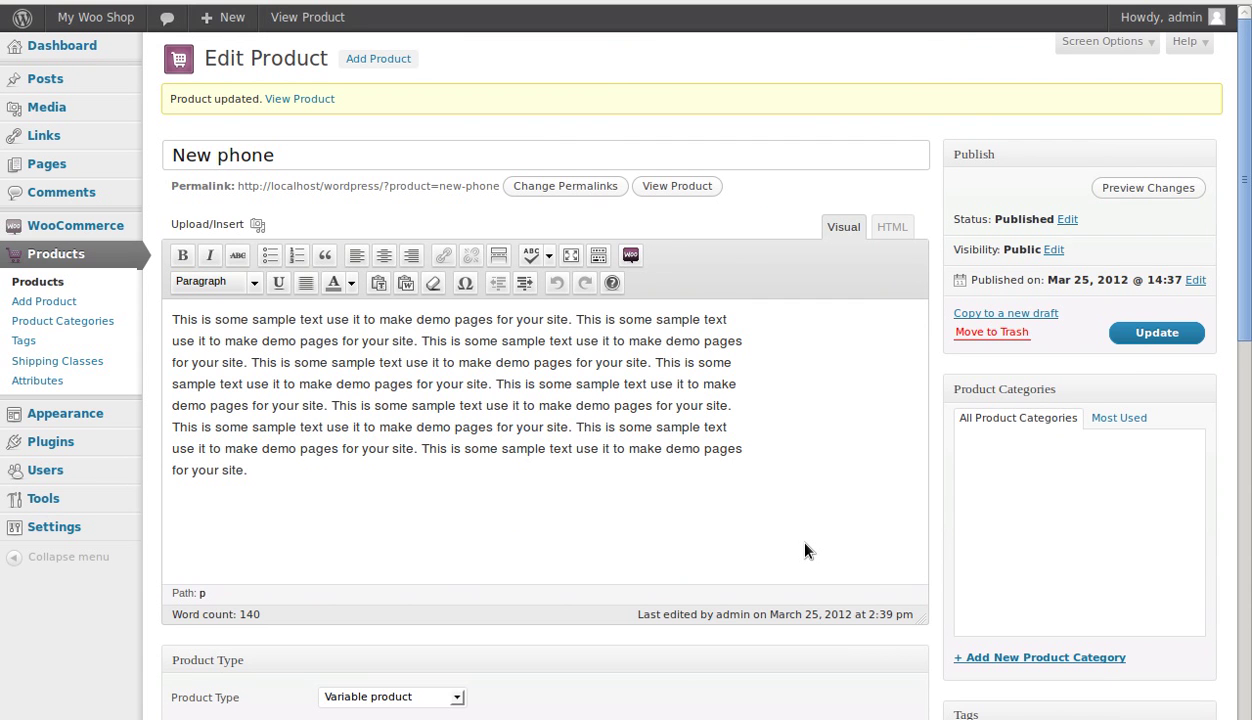
click(1156, 335)
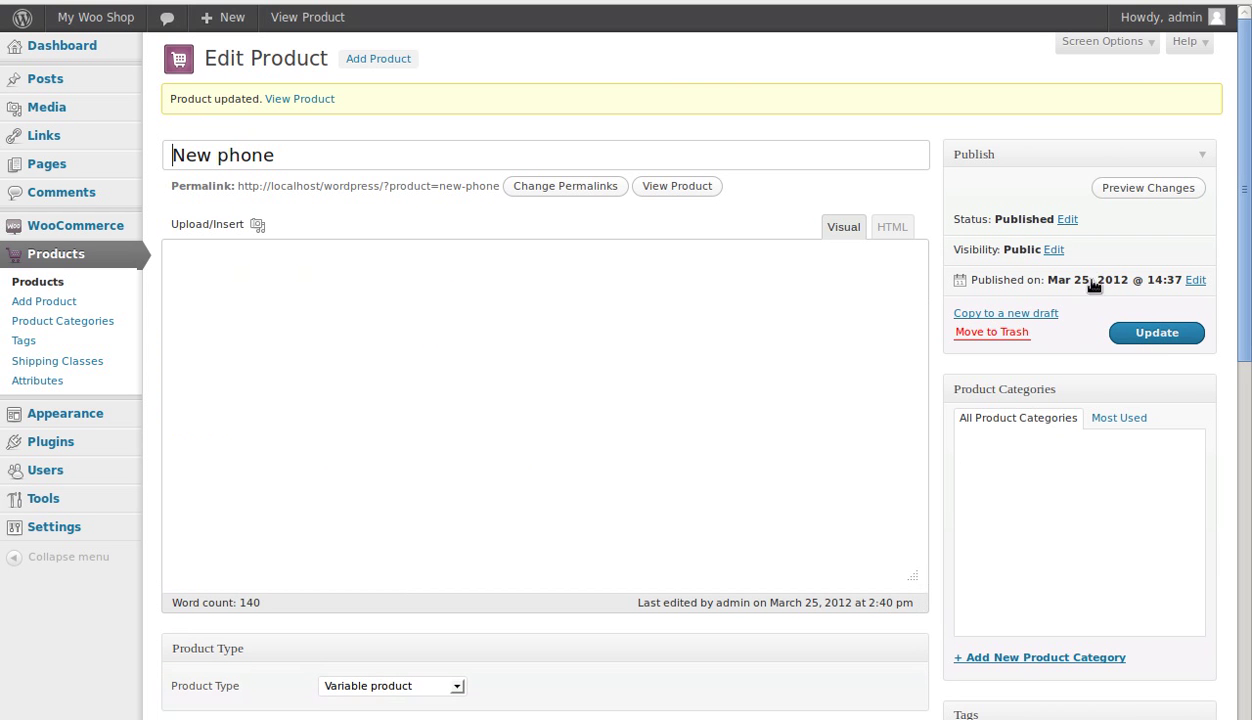
click(680, 187)
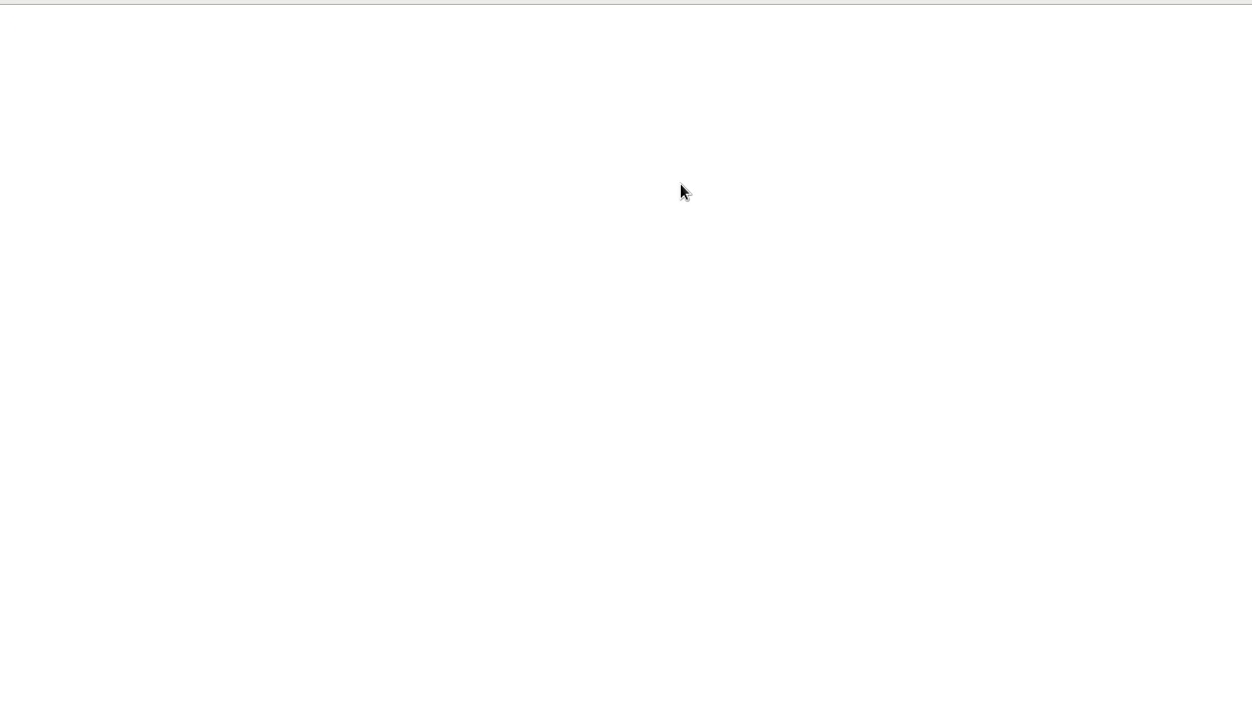
scroll(716, 390, down, 3)
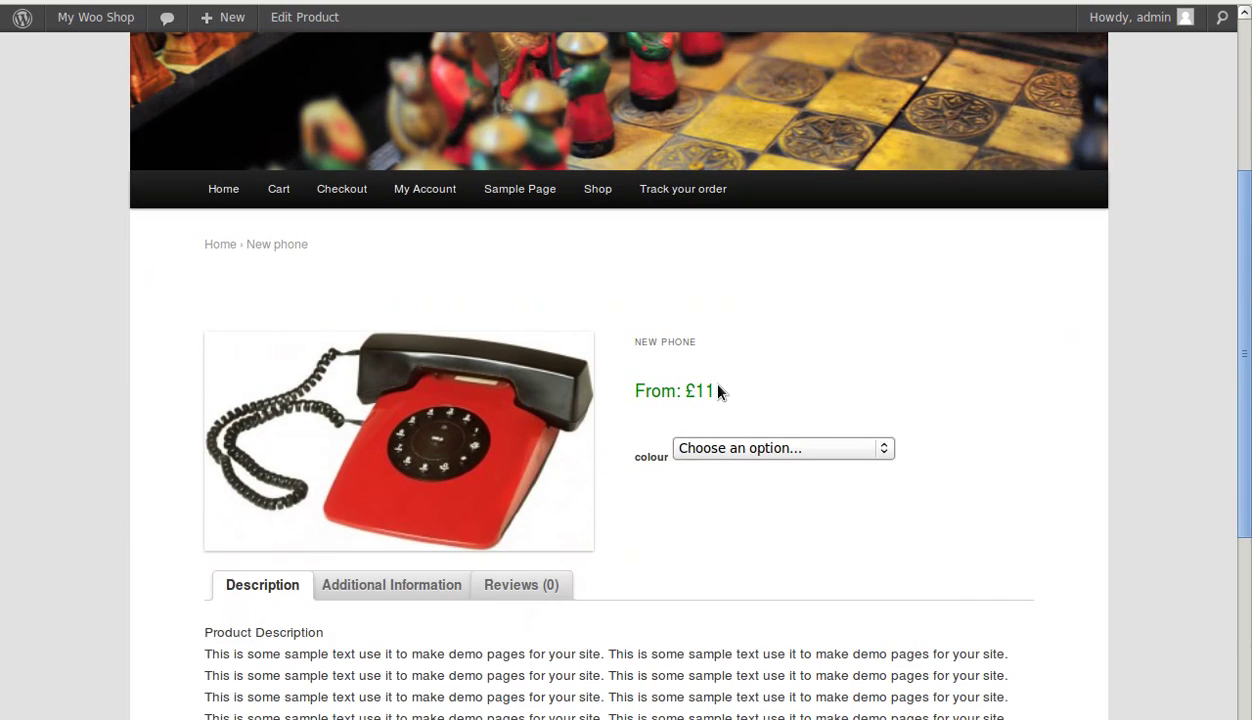
- Select the Green colour on the product page to check that variation's price
scroll(718, 391, down, 2)
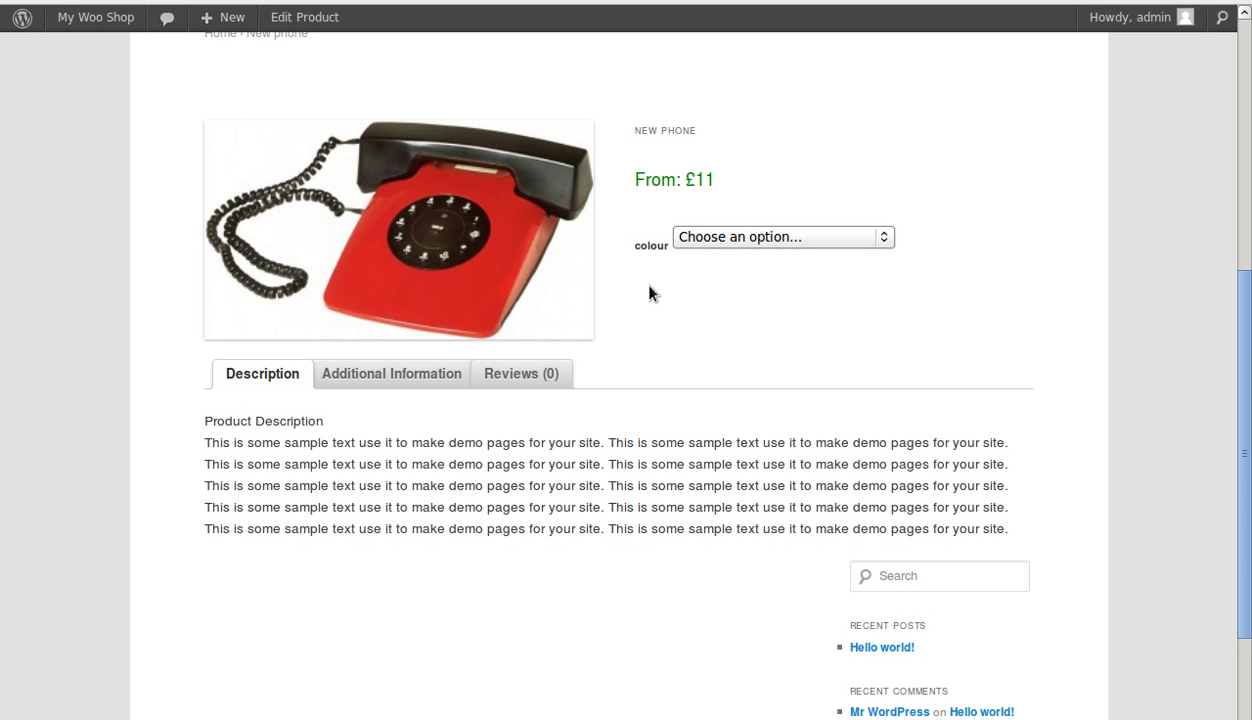
click(735, 237)
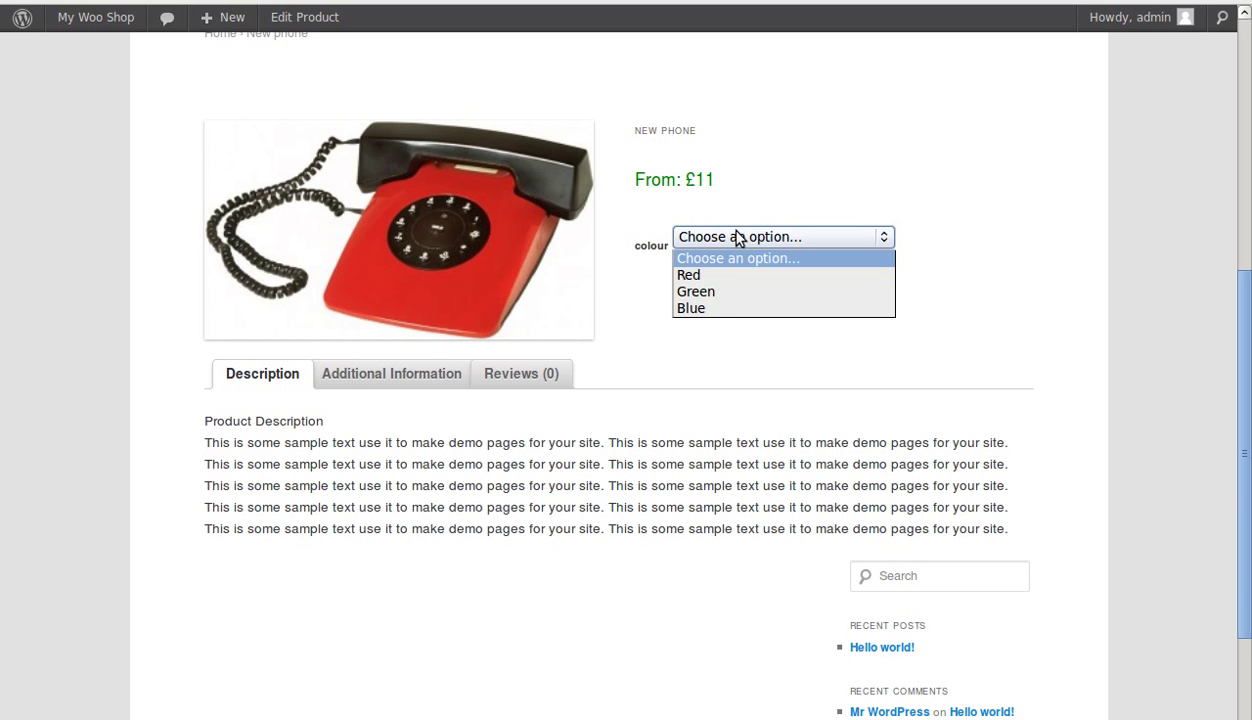
click(709, 293)
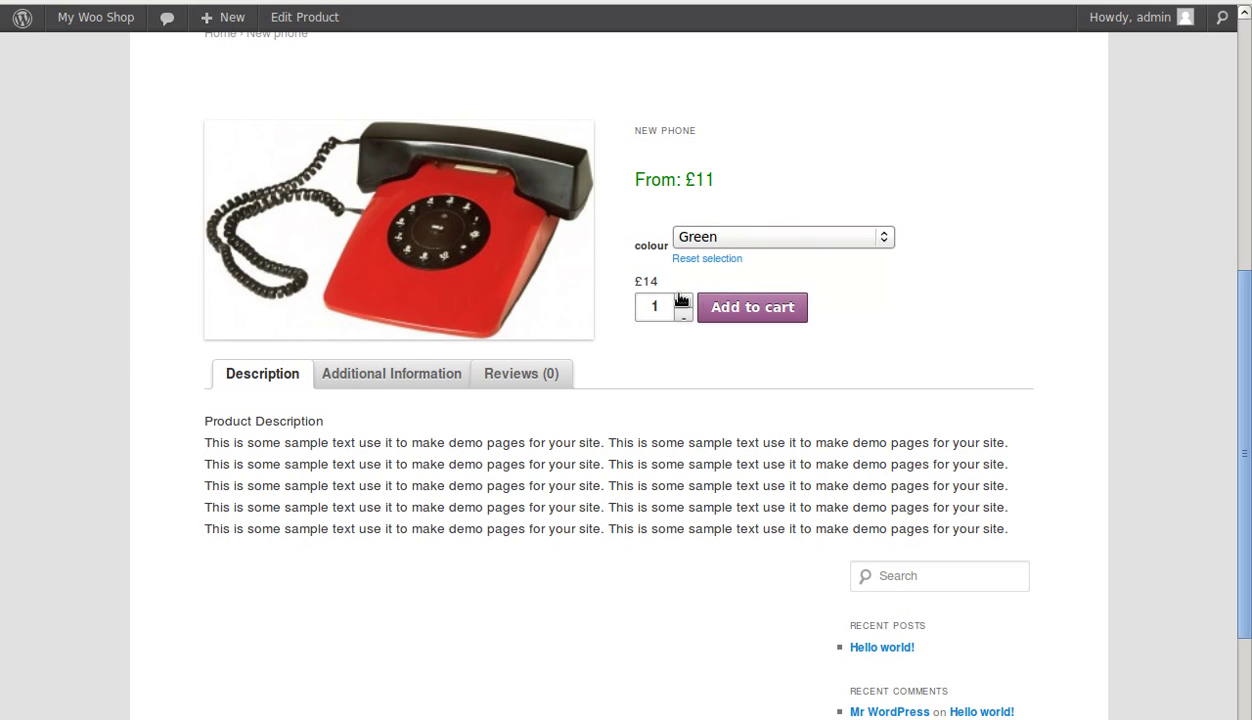
- Switch the phone's colour to Blue and add one to the cart
click(720, 237)
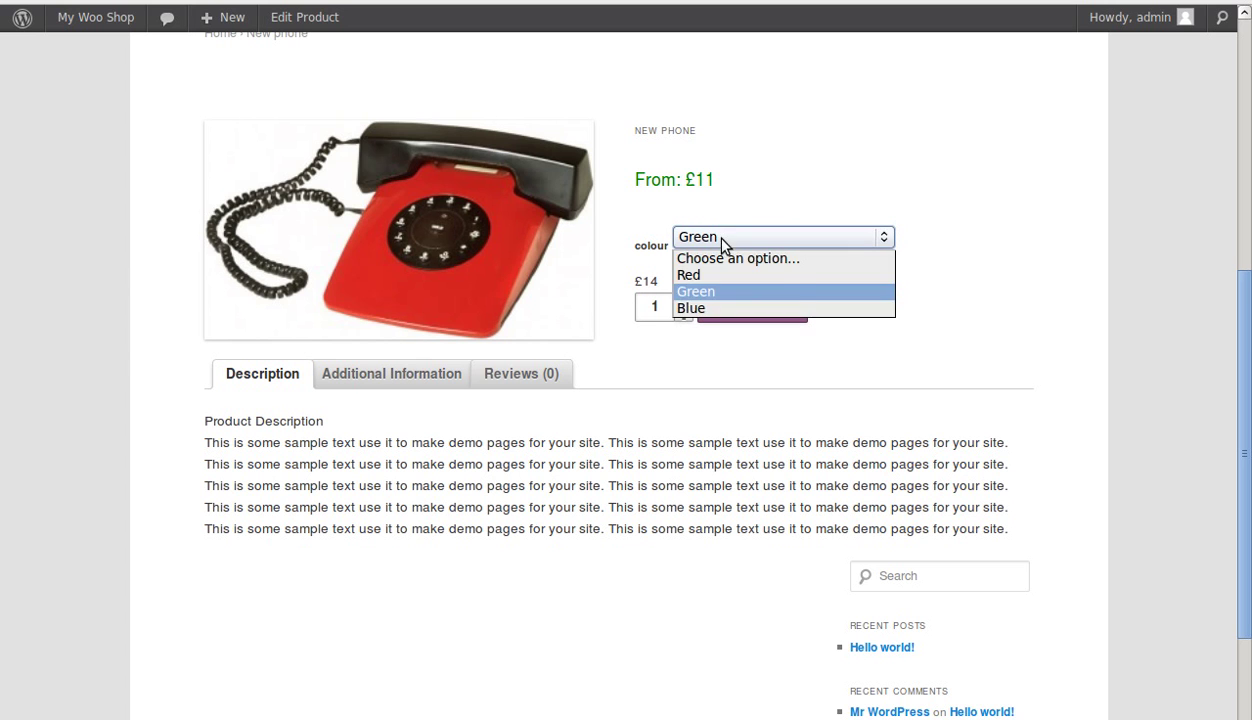
click(708, 309)
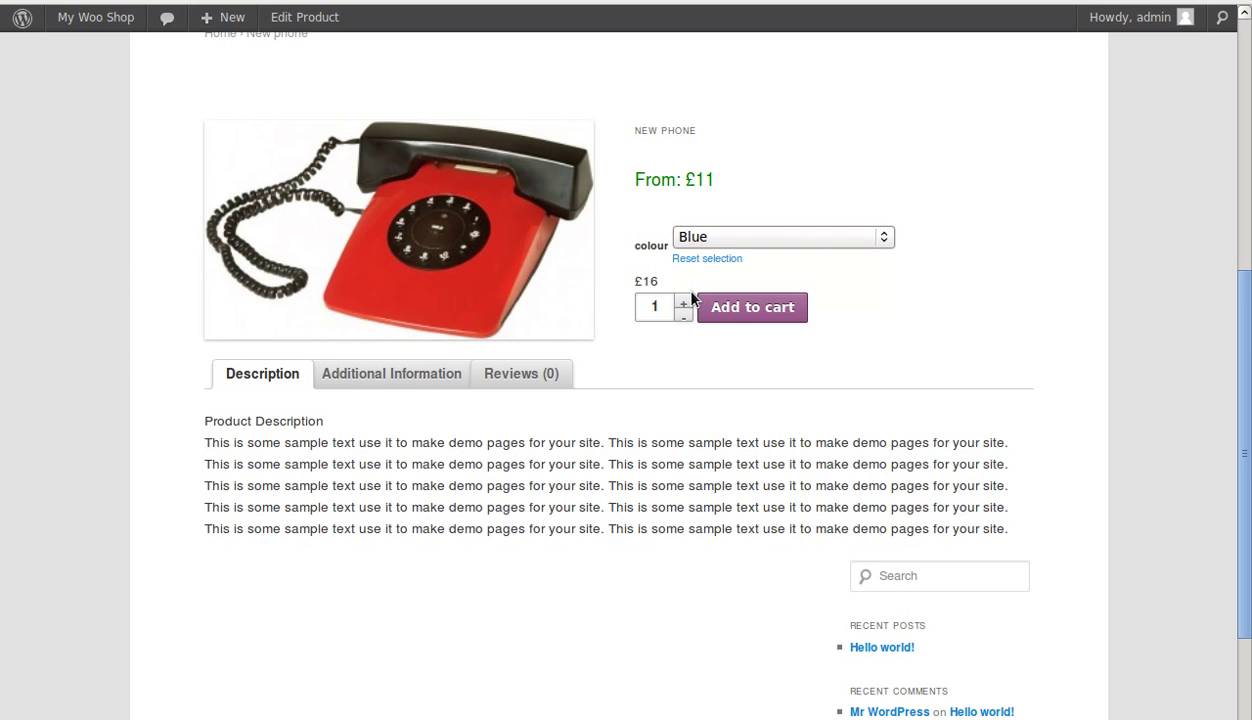
click(752, 307)
scroll(773, 315, down, 3)
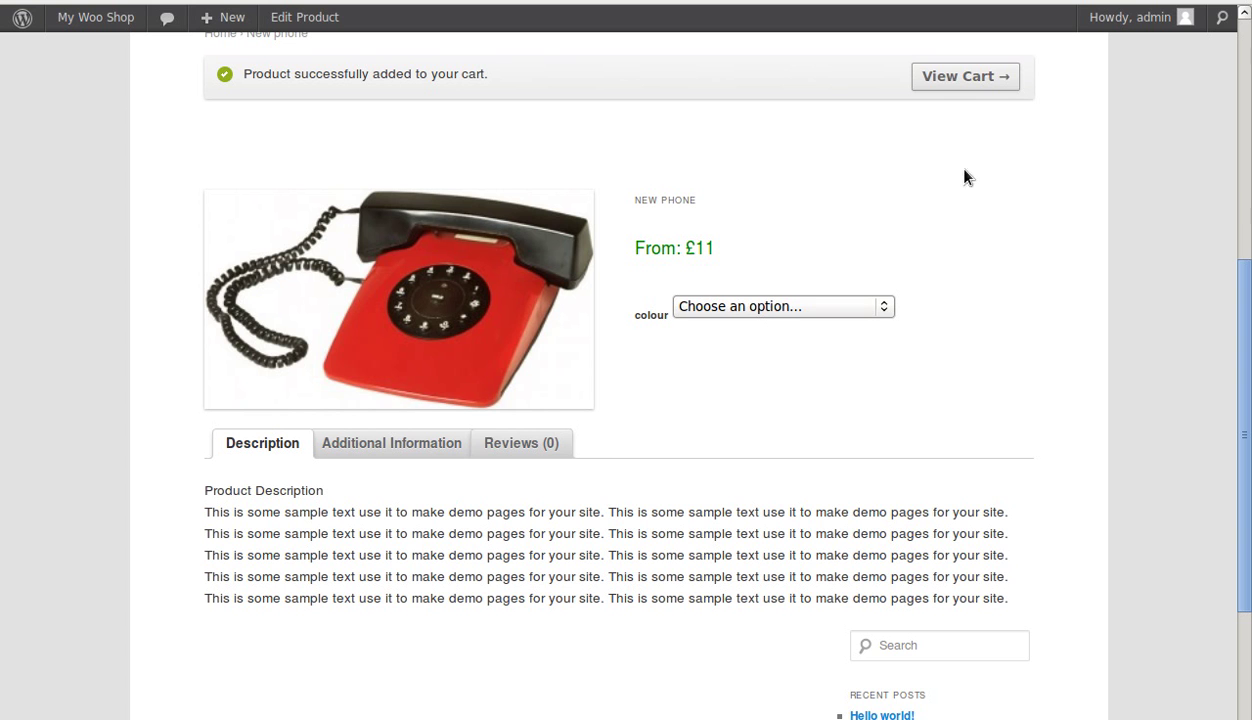
- View the cart and examine its totals, including the VAT line
click(965, 79)
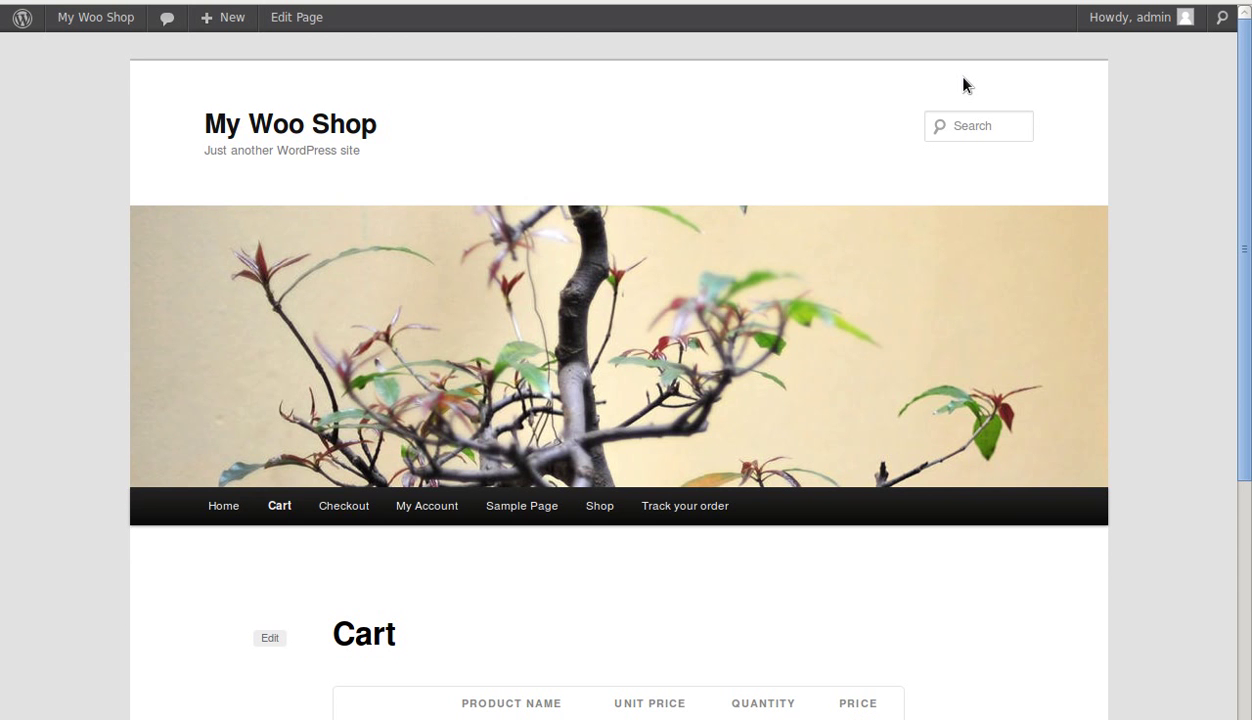
scroll(945, 195, down, 5)
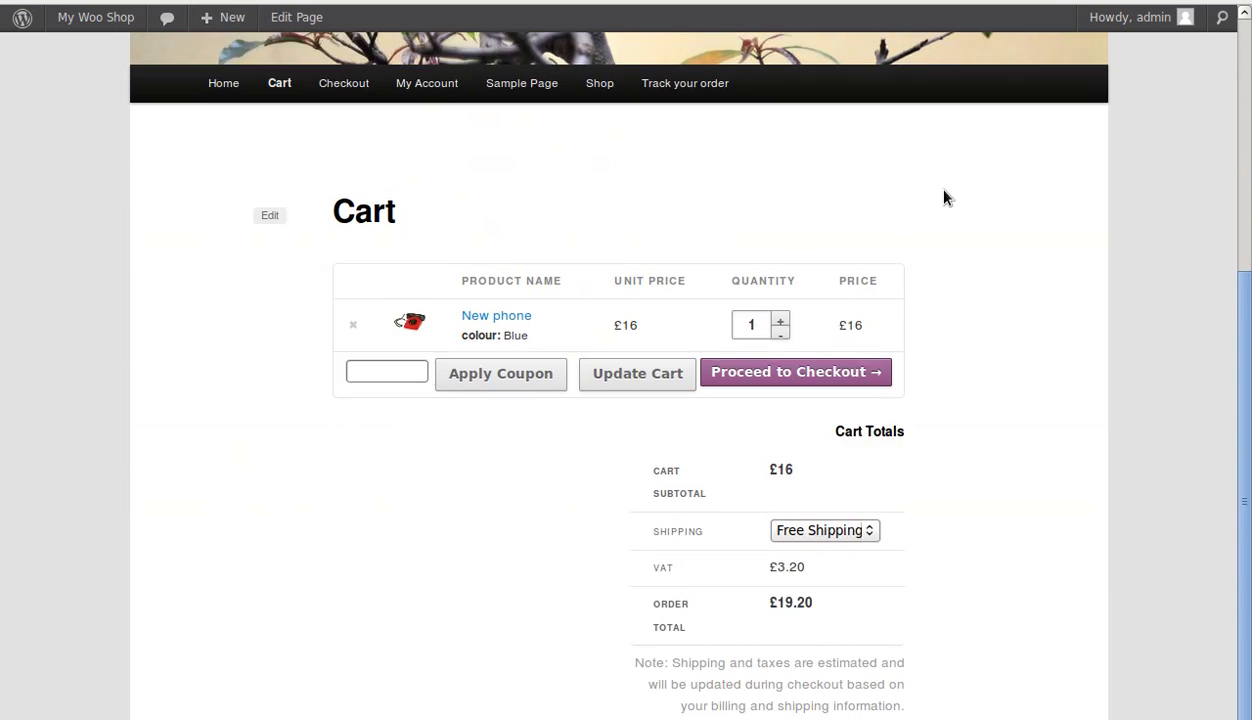
scroll(946, 197, down, 1)
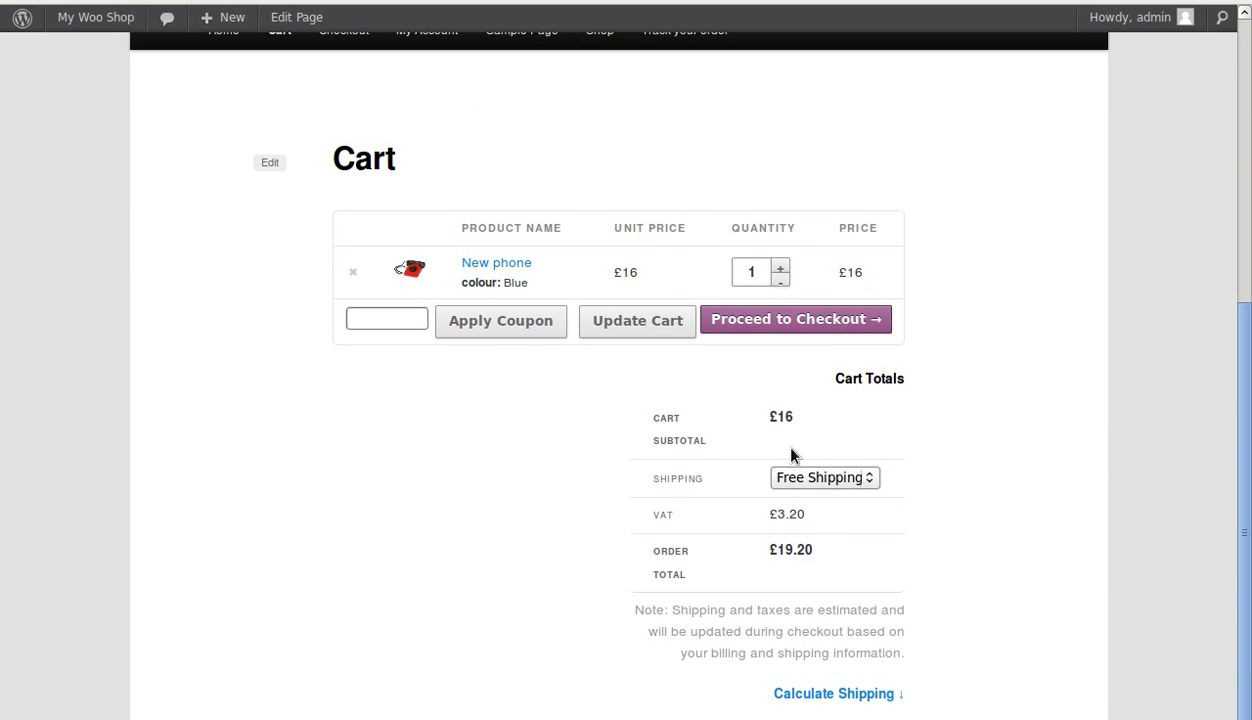
scroll(925, 482, down, 1)
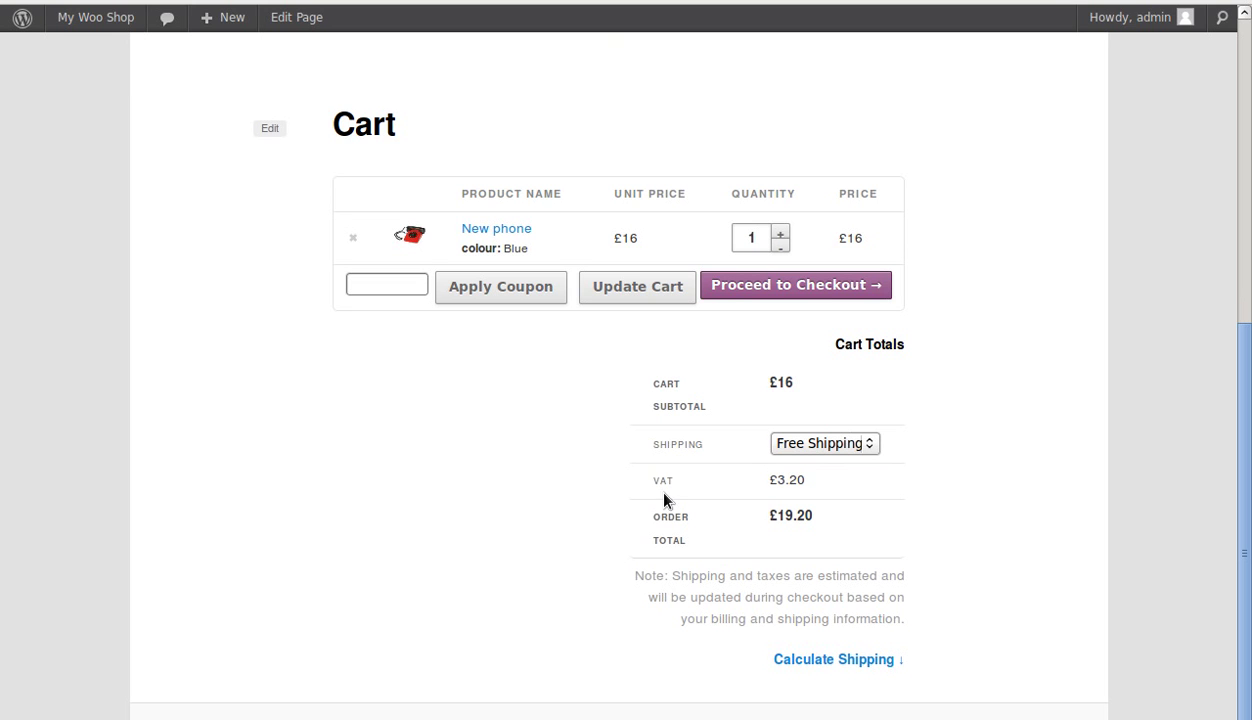
drag(640, 479, 807, 480)
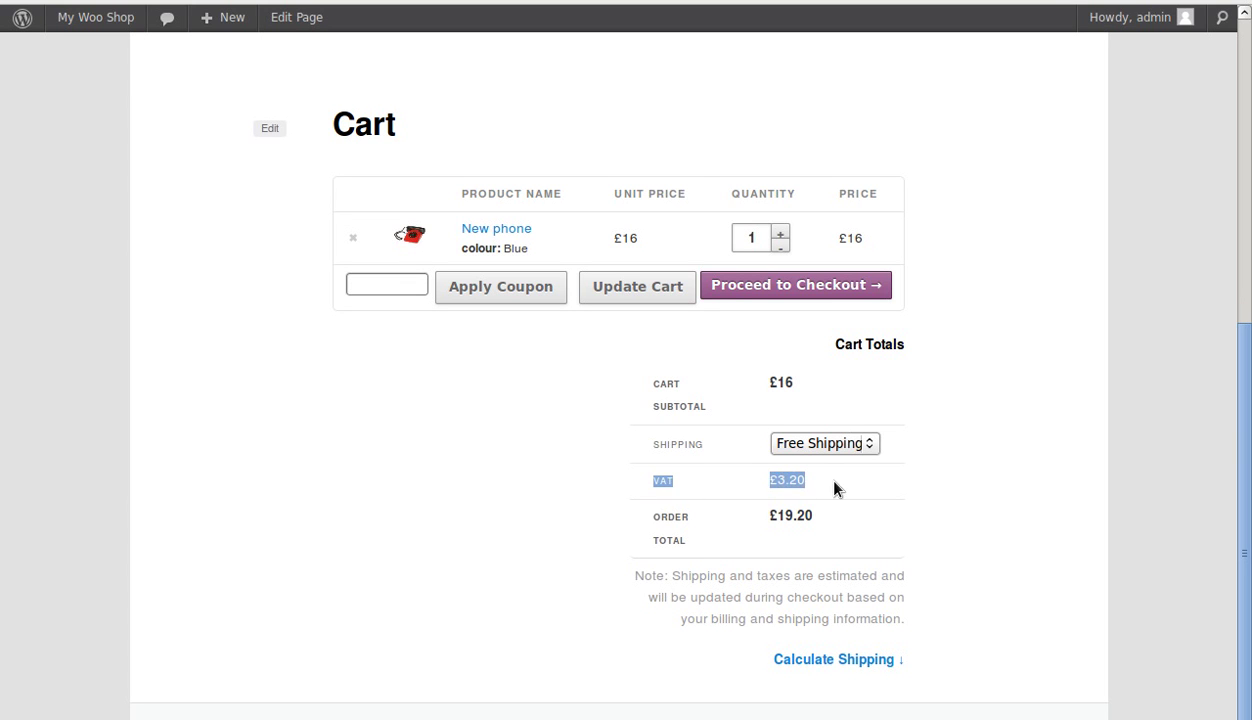
click(969, 453)
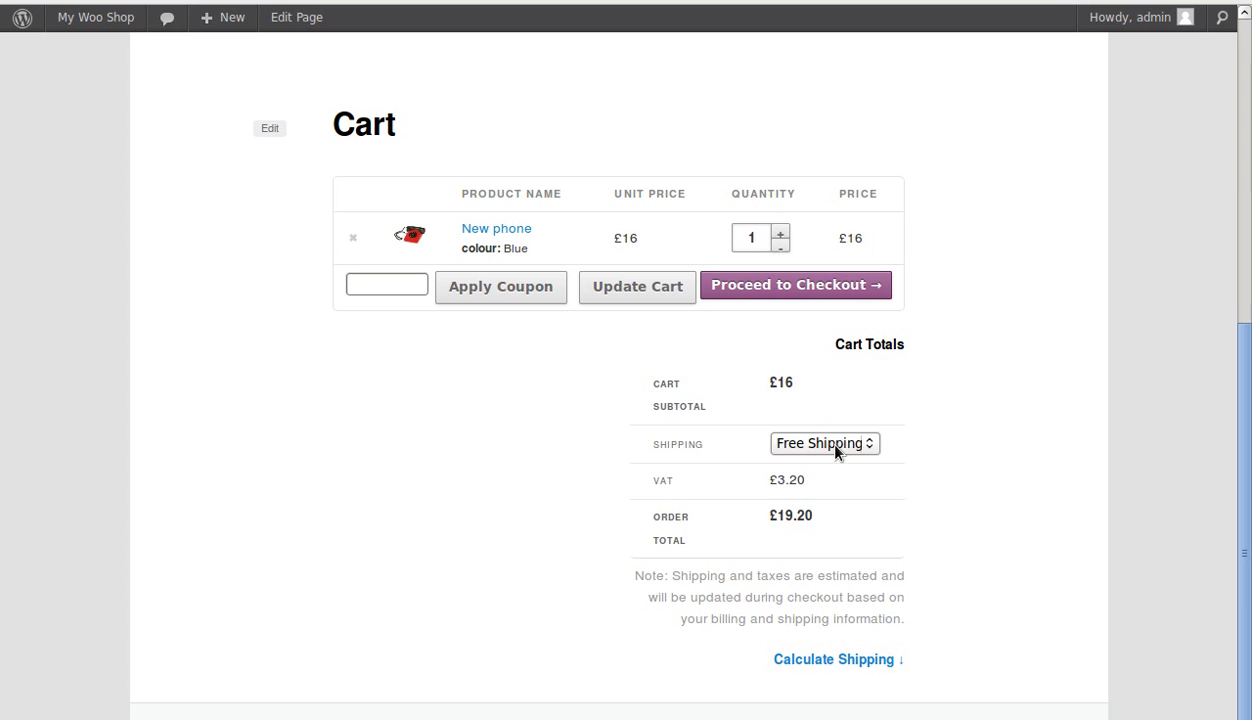
- Try Gift wrap as the cart's shipping method, then return it to Free Shipping
click(836, 445)
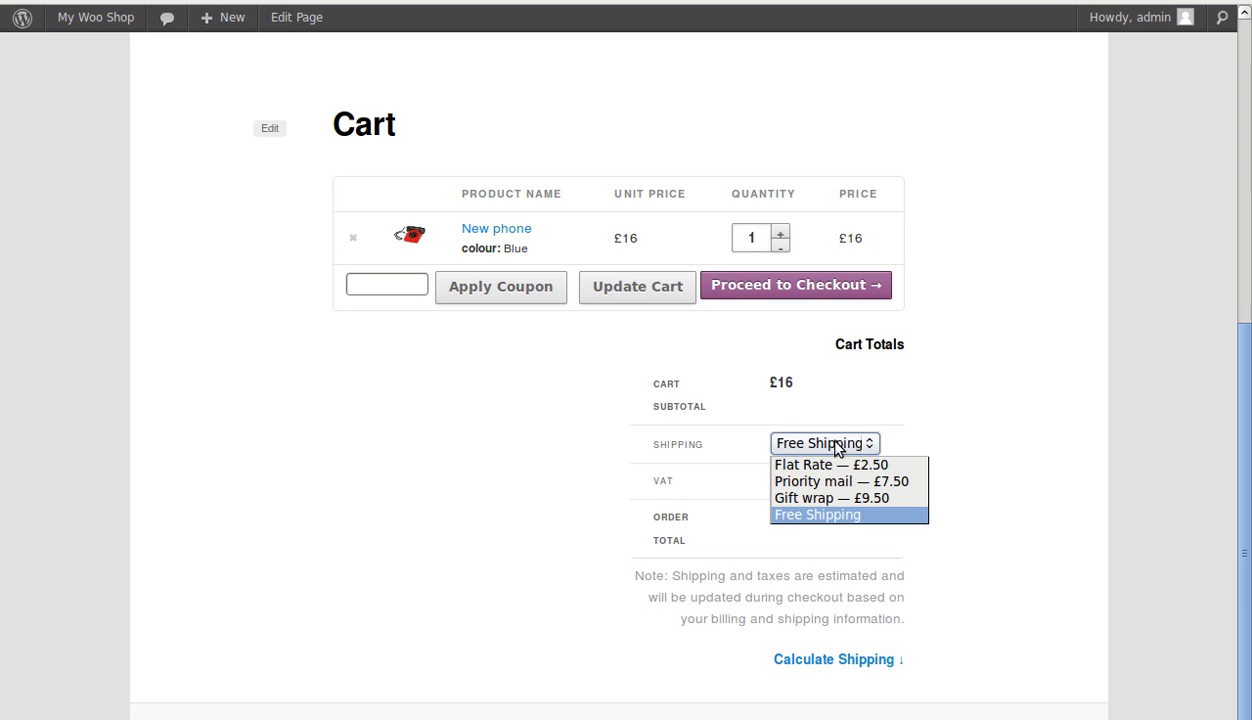
click(814, 505)
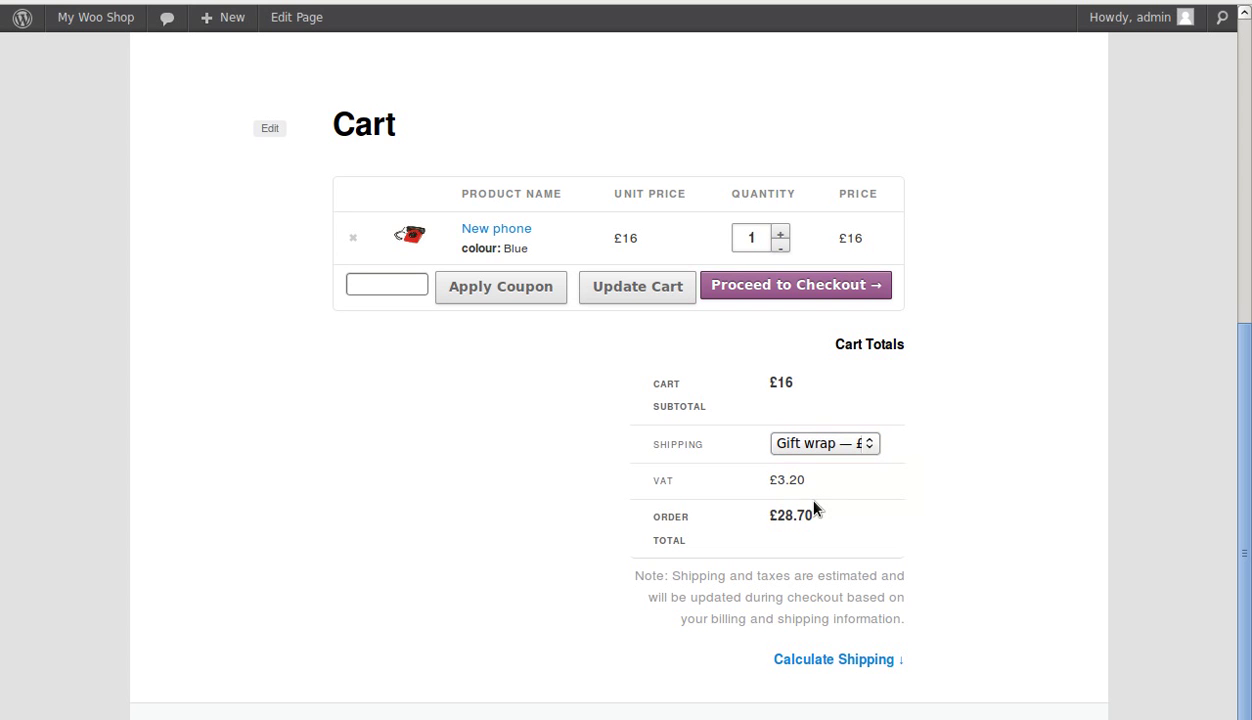
click(865, 443)
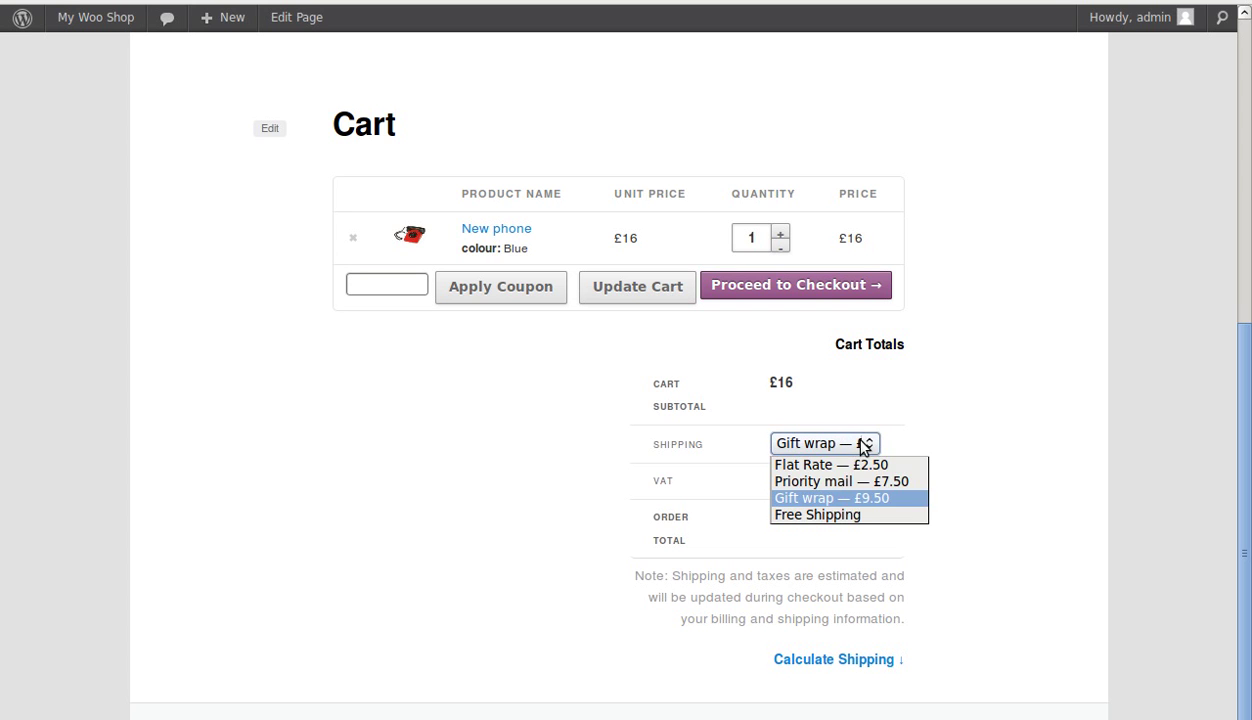
click(843, 516)
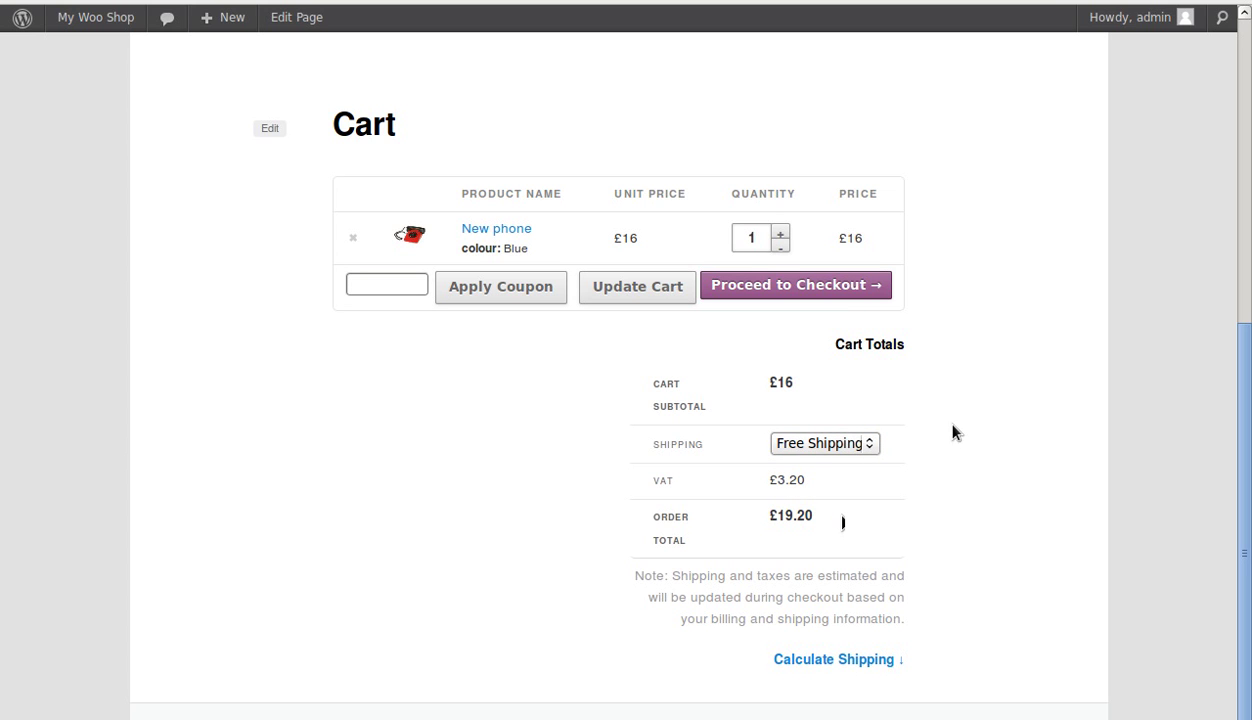
- Proceed to checkout and review the billing form, order summary and payment methods
click(829, 288)
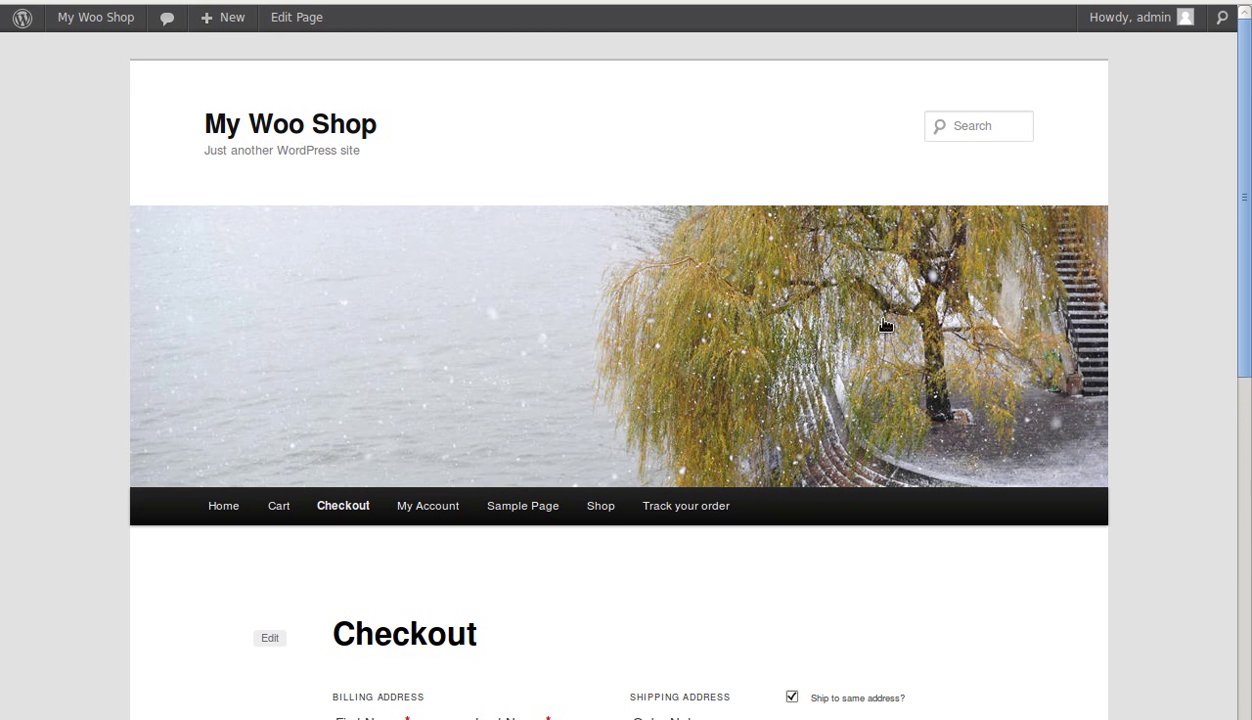
scroll(1050, 443, down, 3)
scroll(1050, 443, down, 3)
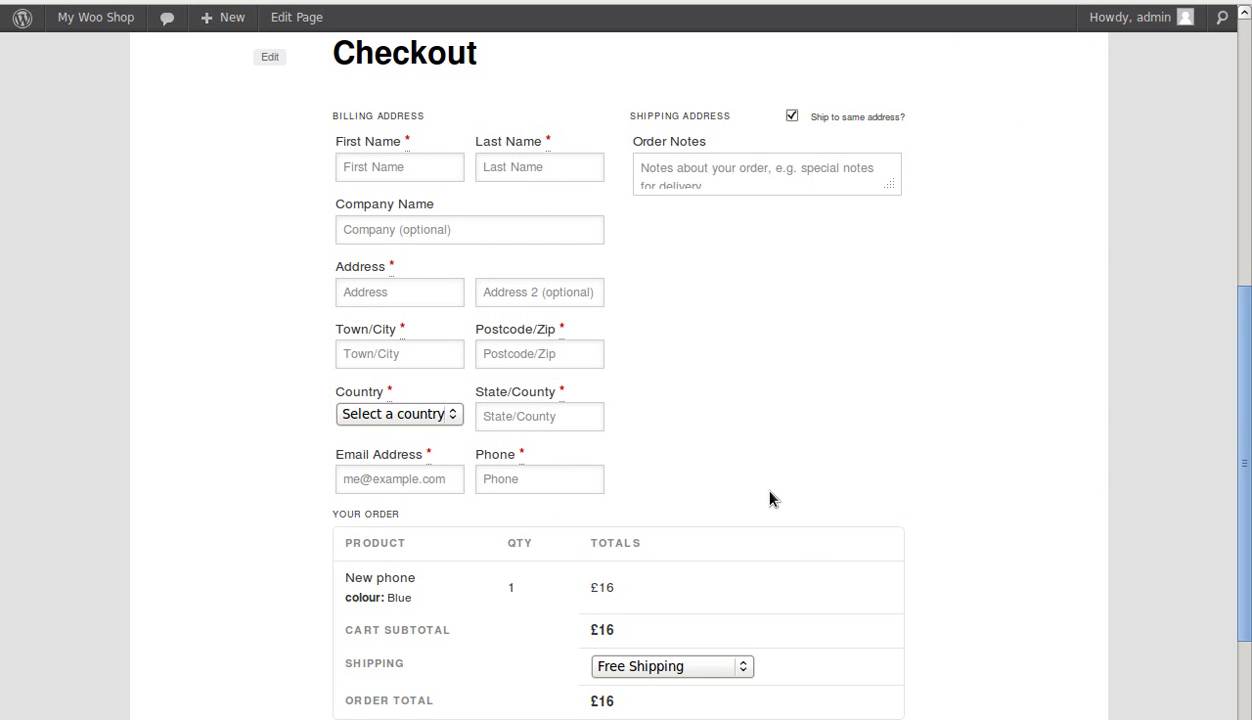
scroll(770, 497, down, 2)
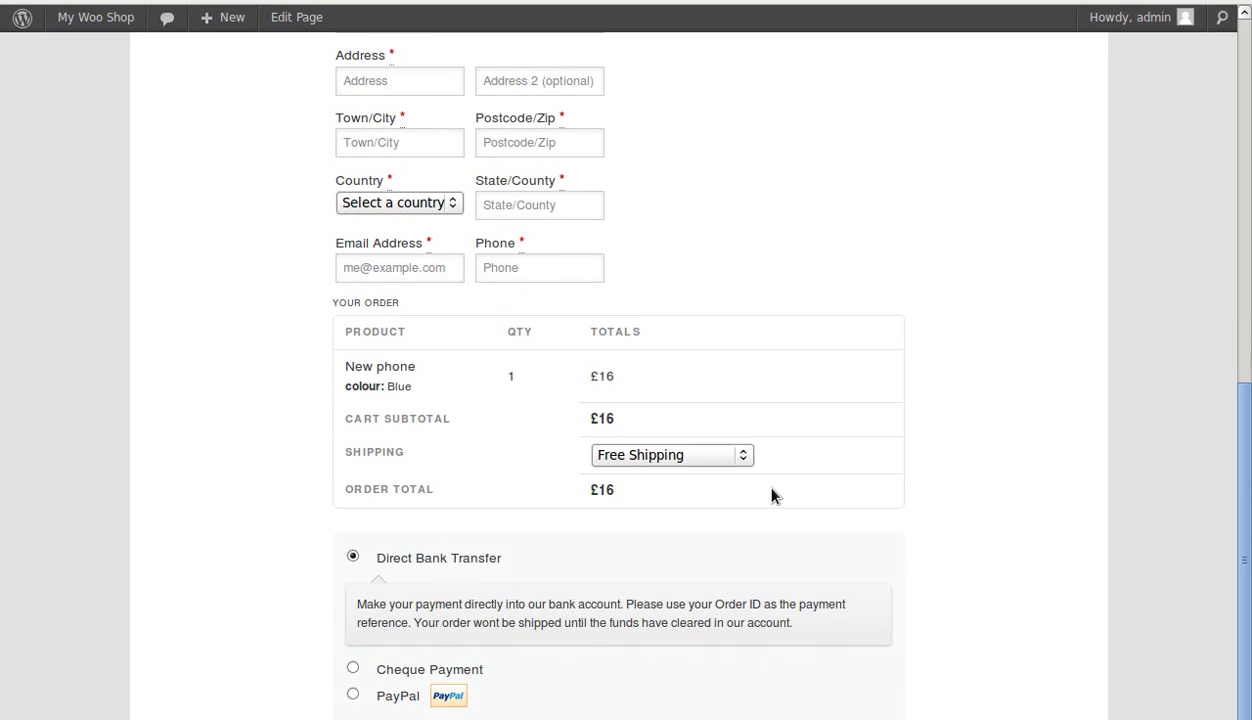
scroll(767, 437, down, 1)
click(850, 651)
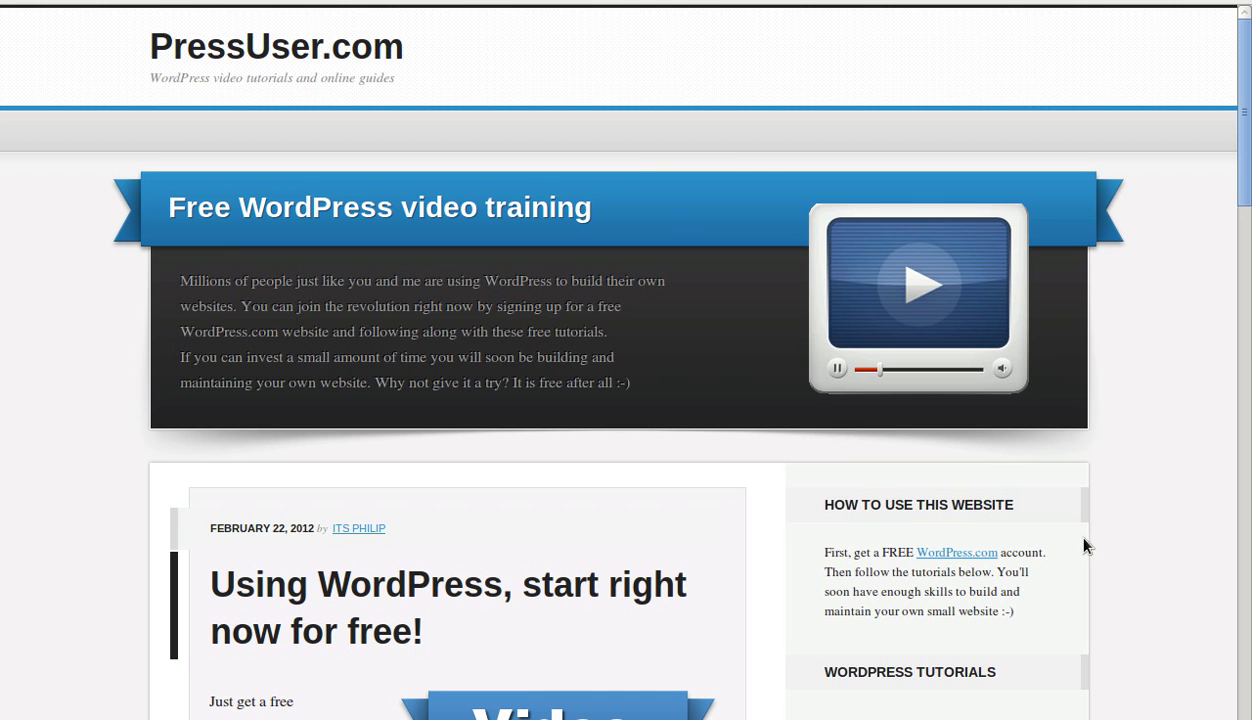
scroll(903, 600, down, 8)
scroll(903, 594, up, 9)
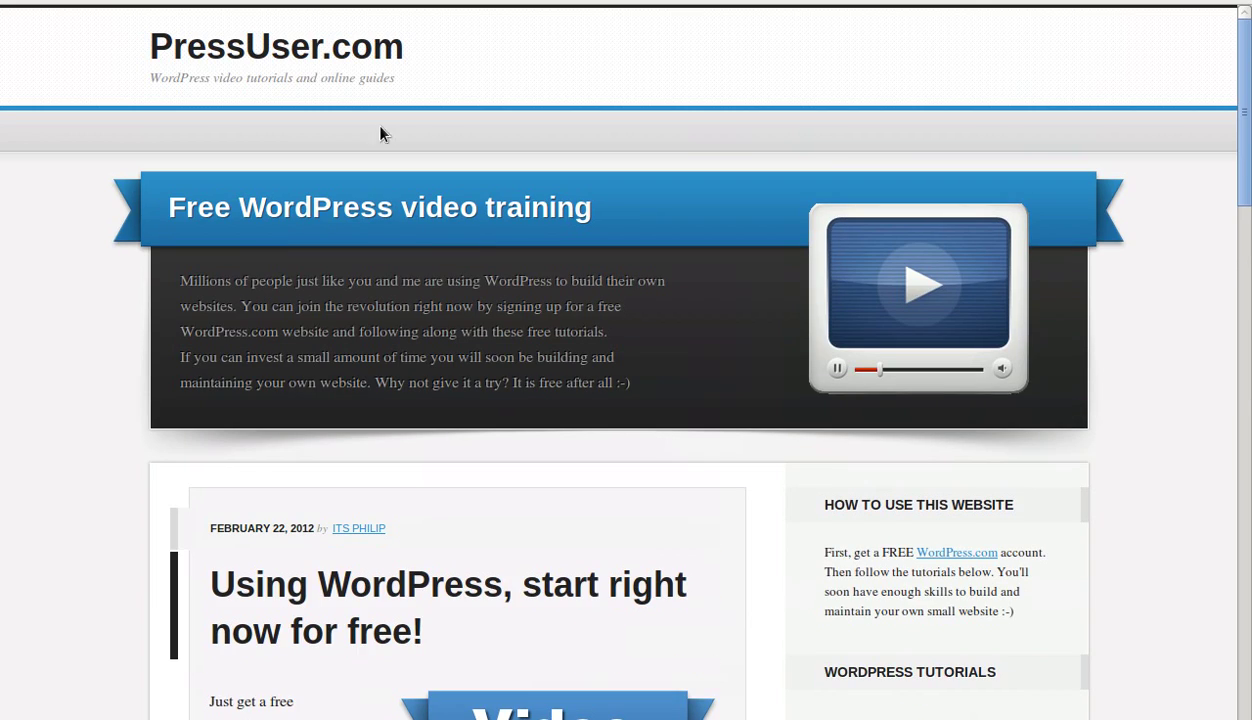